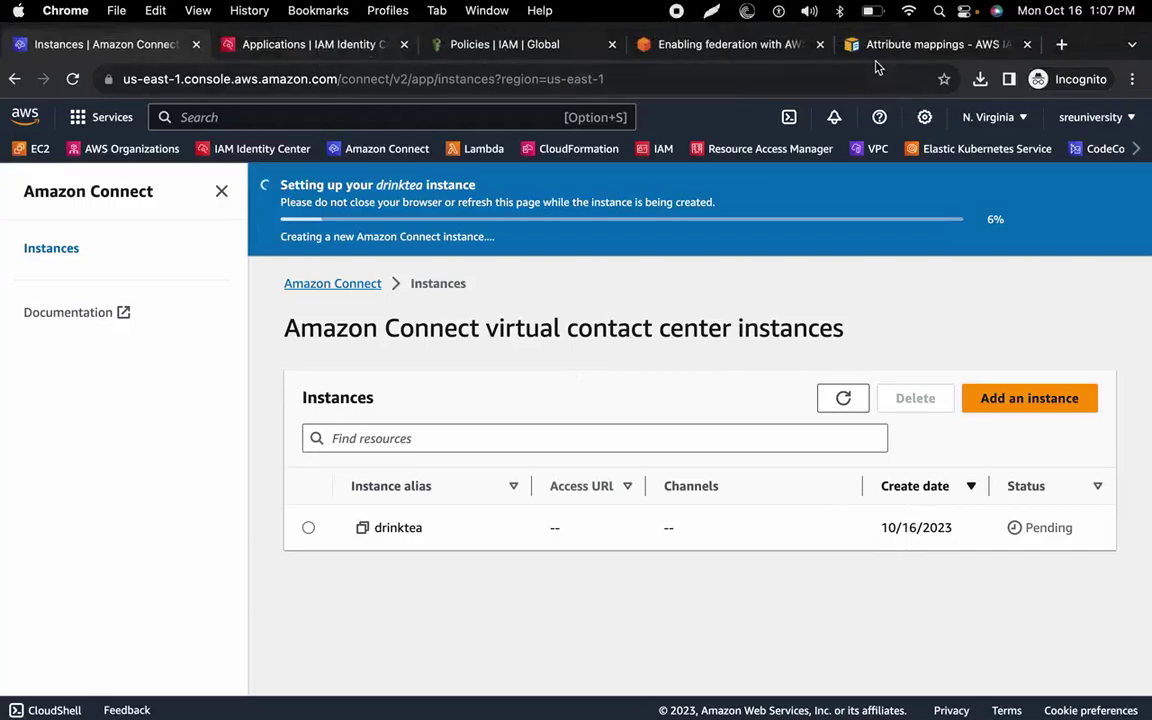
Copy the relay state URL template from Step 2 of the AWS federation blog post.
click(746, 44)
scroll(458, 400, down, 8)
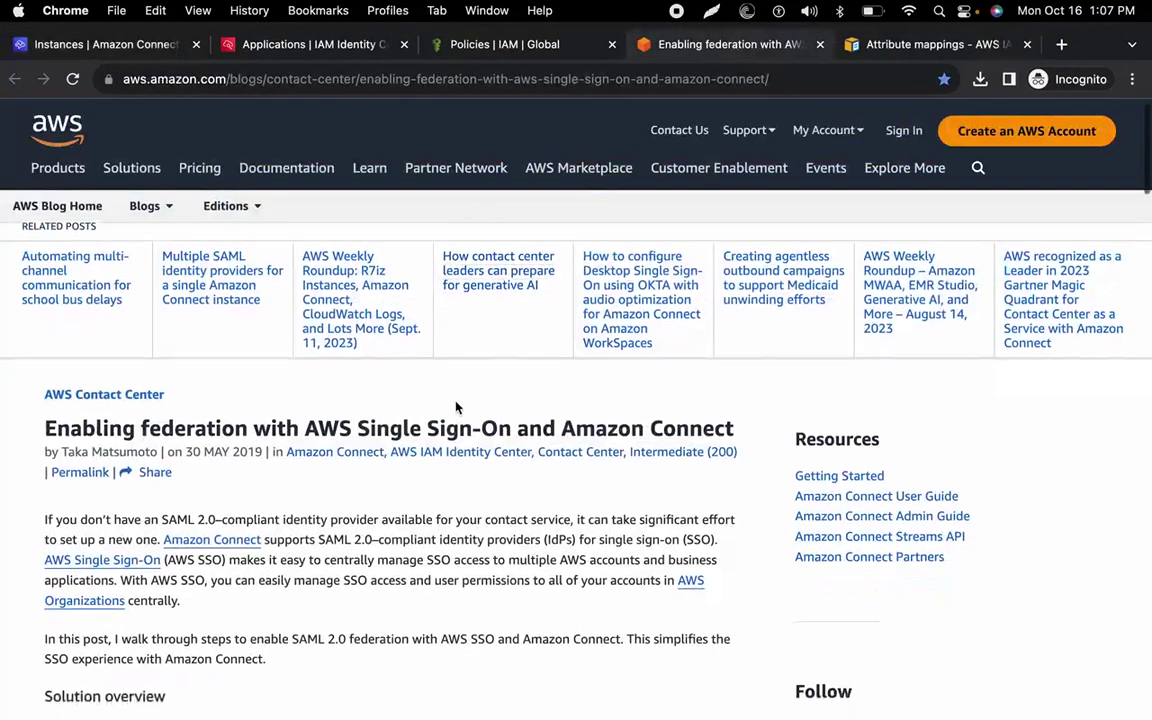
scroll(456, 406, down, 1)
scroll(456, 406, down, 12)
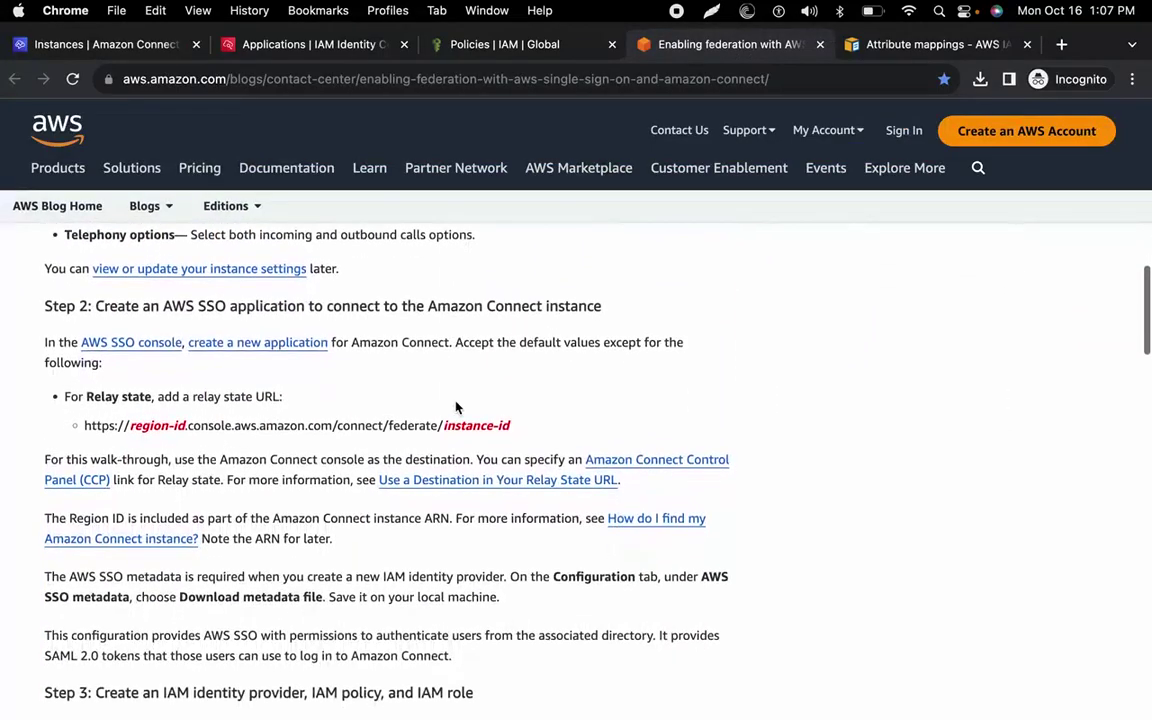
scroll(458, 406, down, 1)
drag(522, 403, 82, 397)
right_click(90, 398)
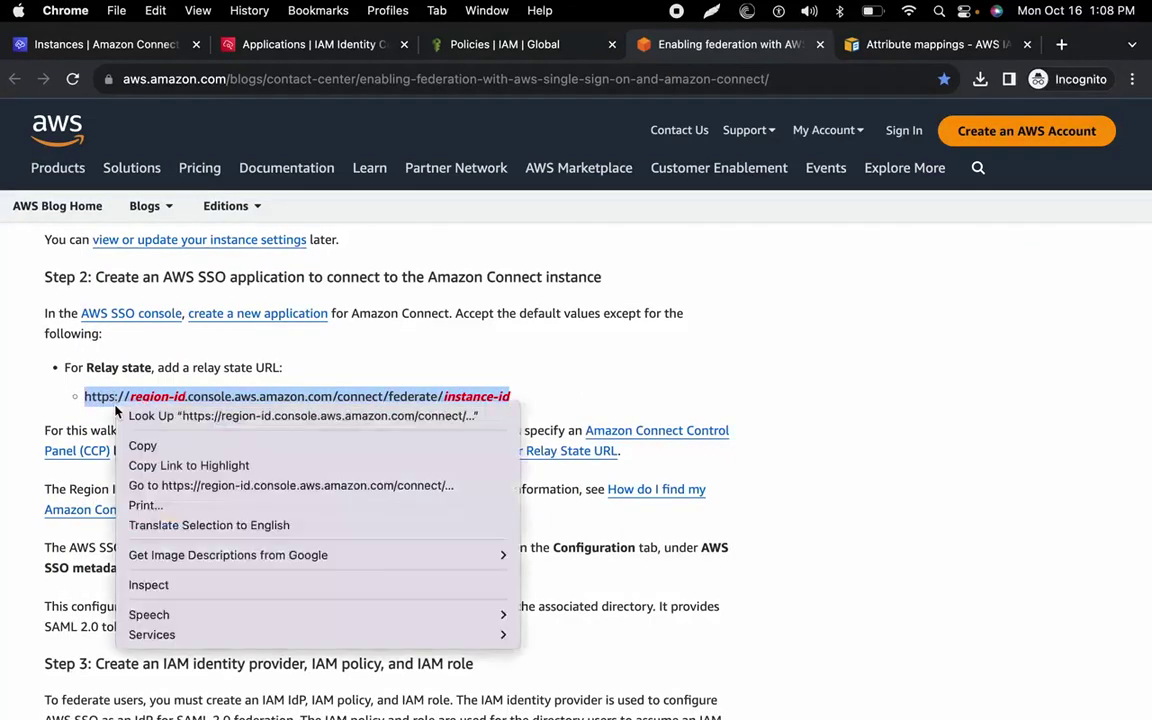
click(130, 442)
key(ctrl+Left)
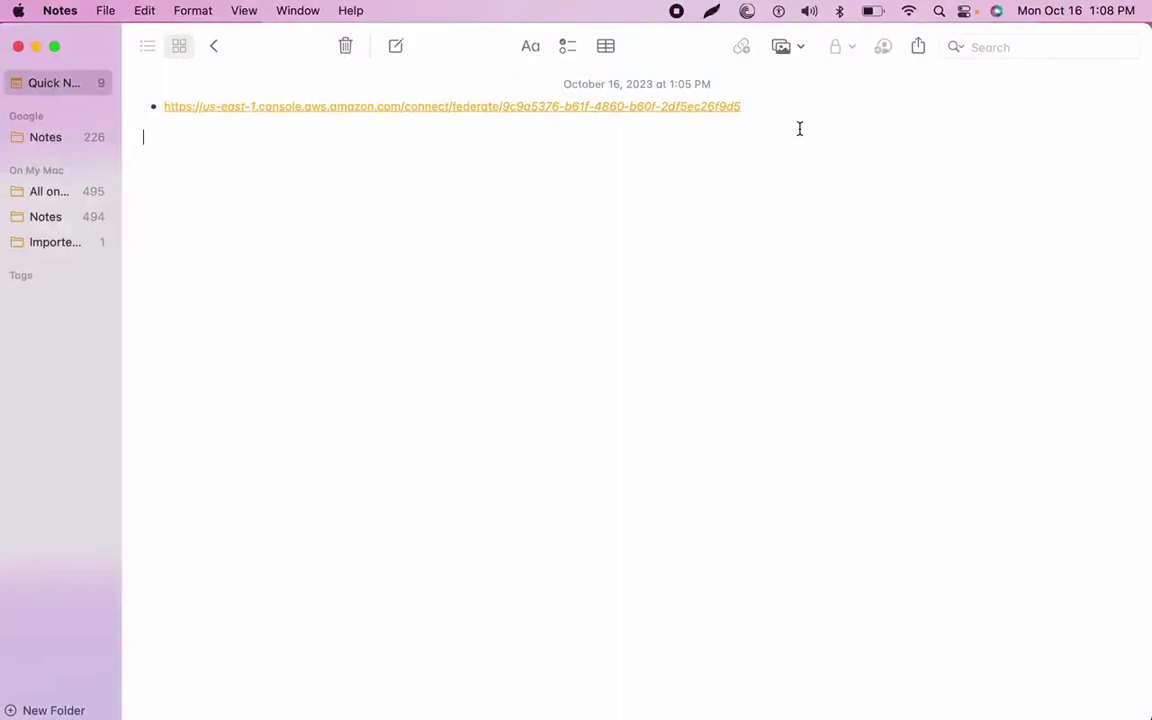
Paste the relay state URL as a new note bullet, replacing region-id with us-east-1.
key(super+v)
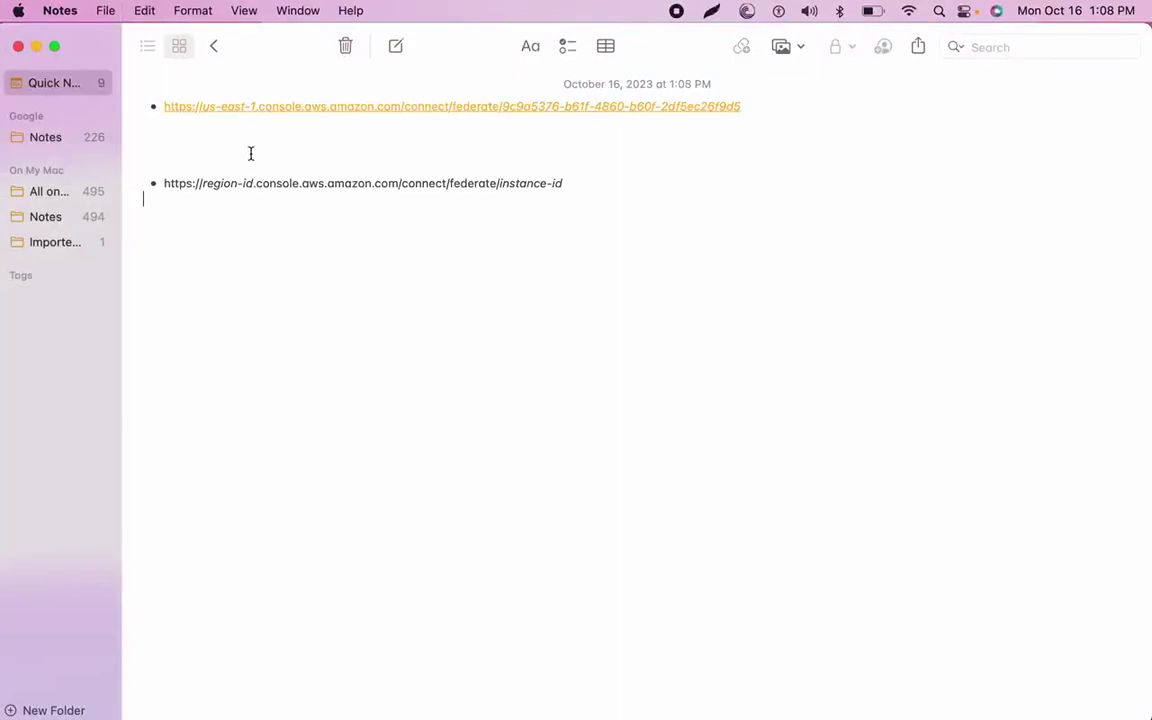
key(BackSpace)
key(BackSpace)
key(BackSpace)
key(BackSpace)
key(BackSpace)
key(BackSpace)
key(BackSpace)
key(BackSpace)
key(BackSpace)
key(BackSpace)
text(us-east-)
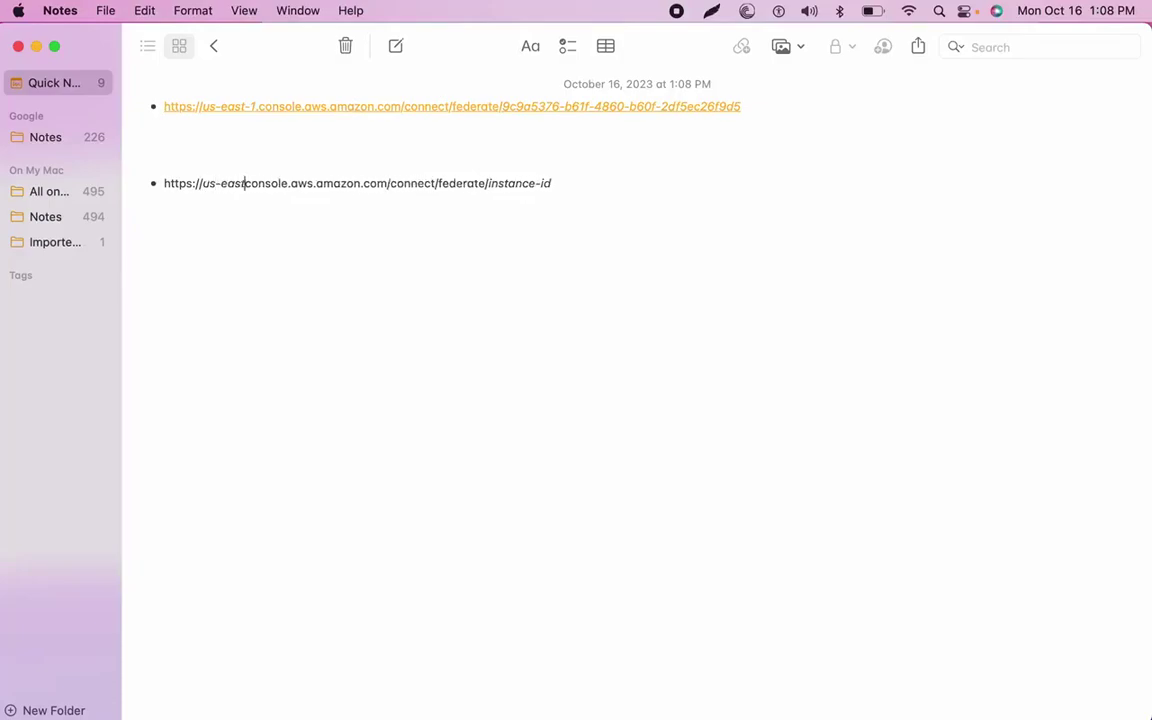
text(1.)
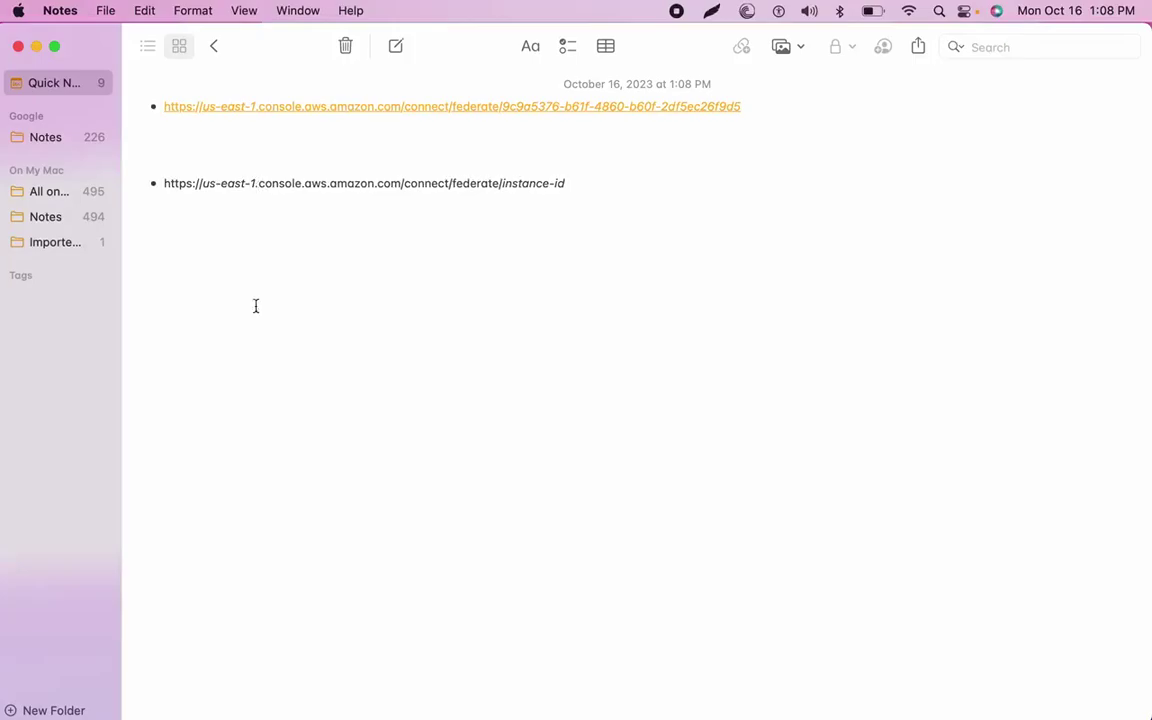
Open a new Terminal window and run 'aws connect list-instances'.
mouse_move(630, 705)
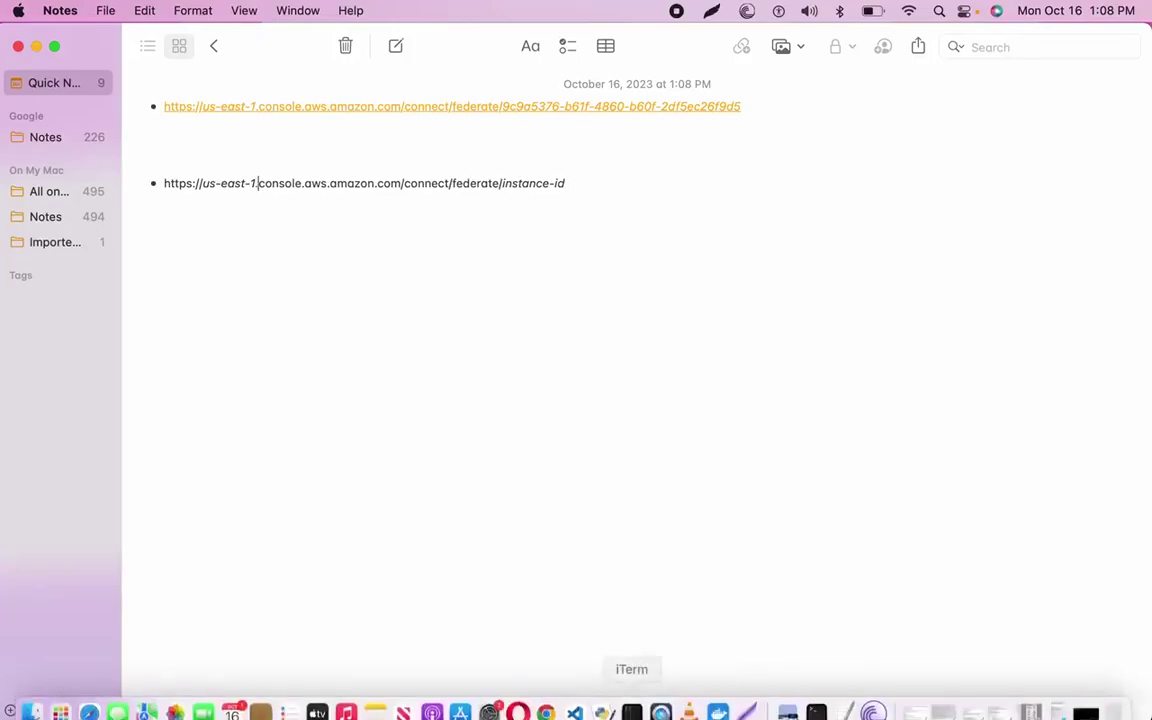
right_click(814, 708)
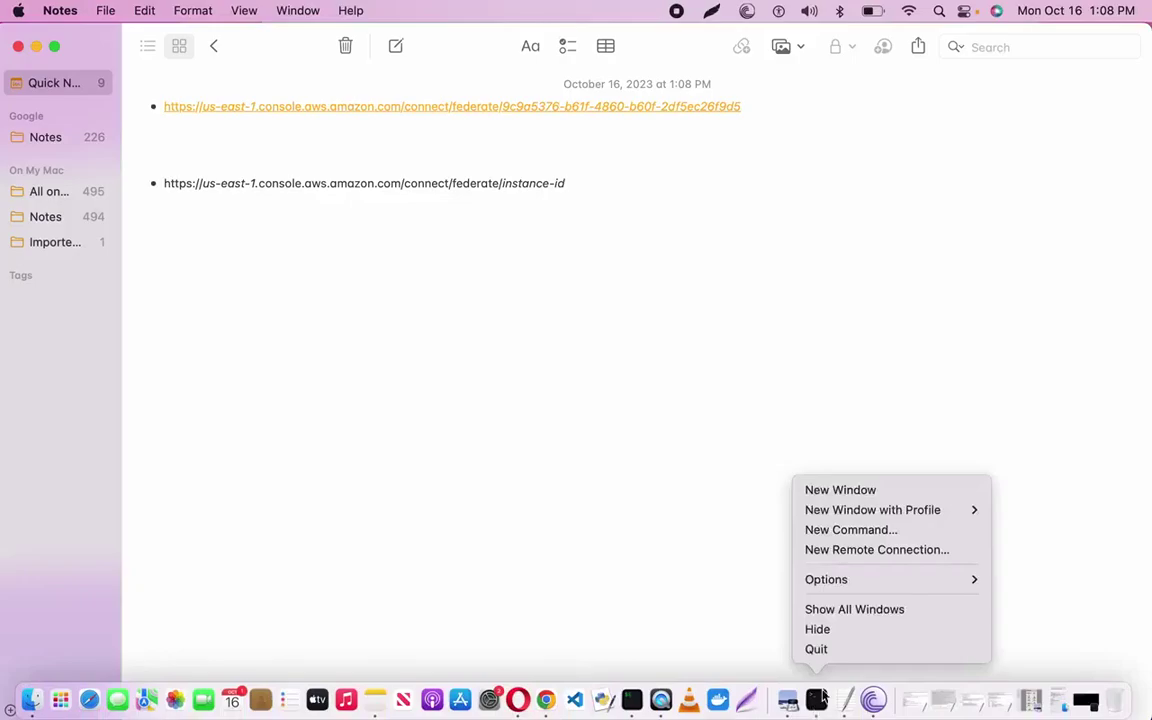
click(853, 492)
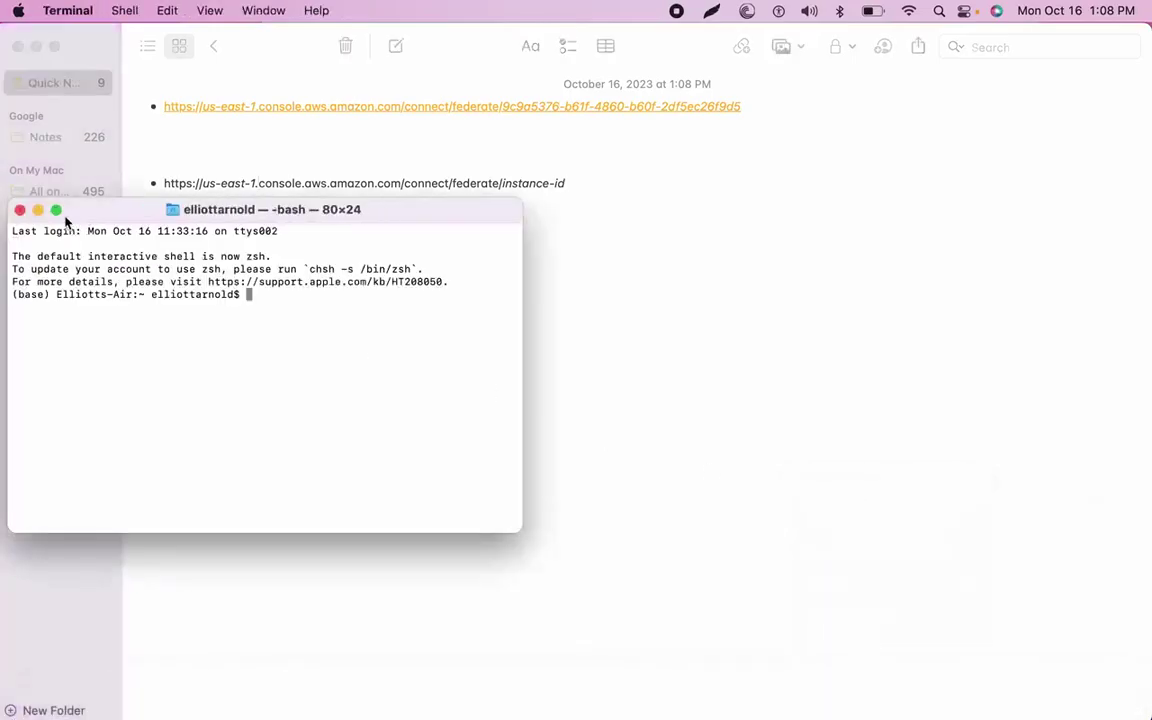
text(aws connect list-instances)
key(Return)
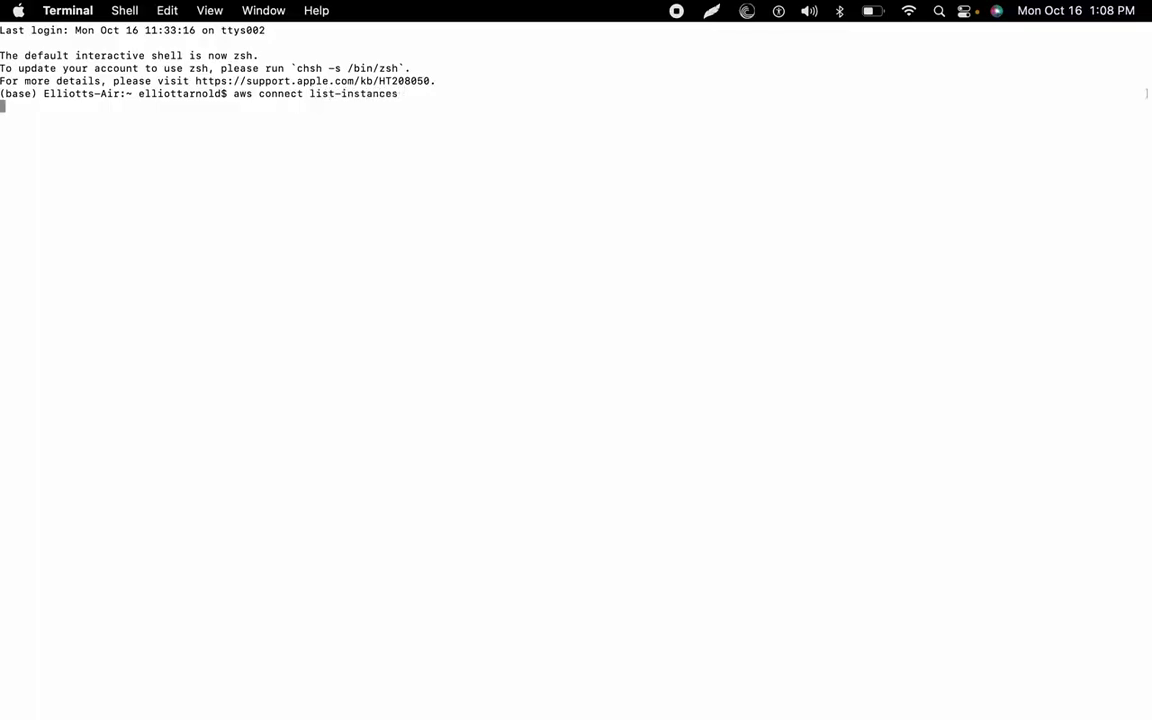
key(ctrl+Right)
key(ctrl+Right)
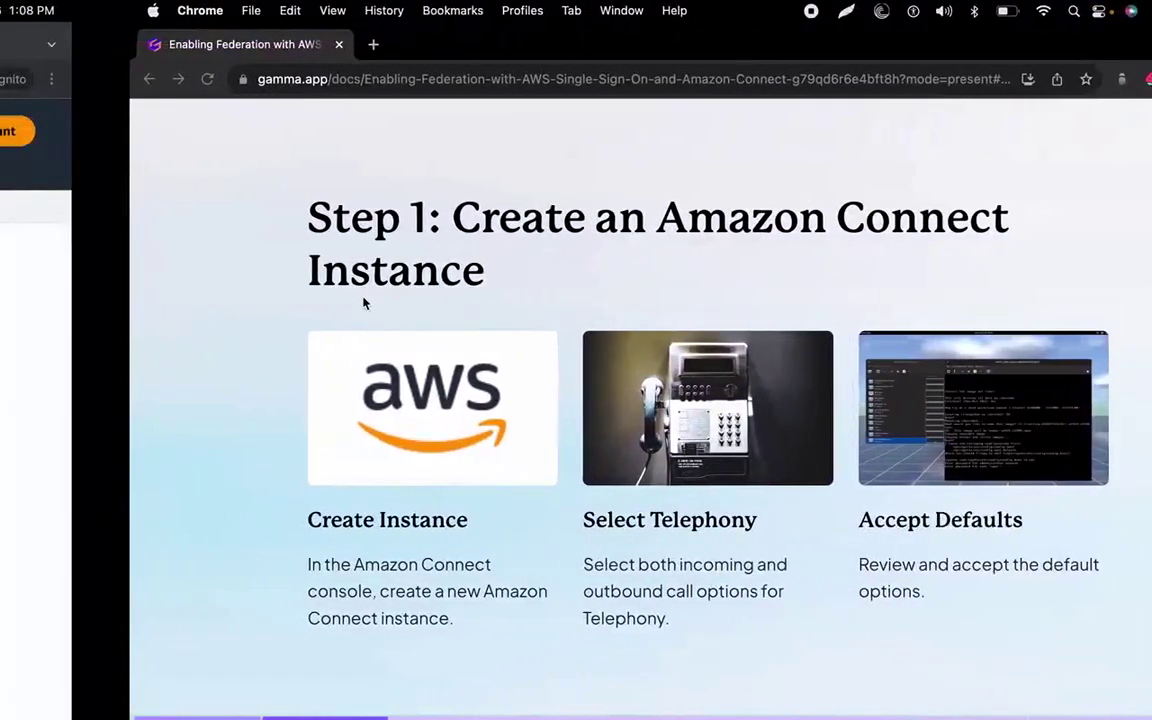
Refresh the Amazon Connect instances list to check drinktea's creation progress, now at 18%.
key(ctrl+Left)
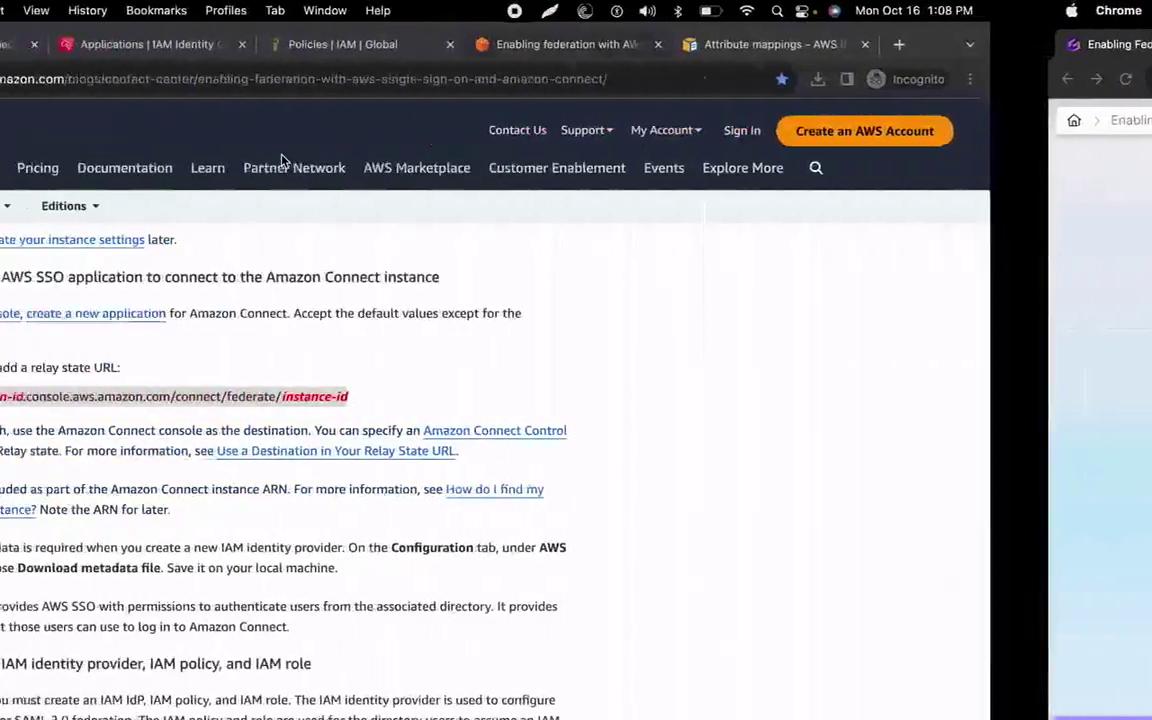
click(180, 46)
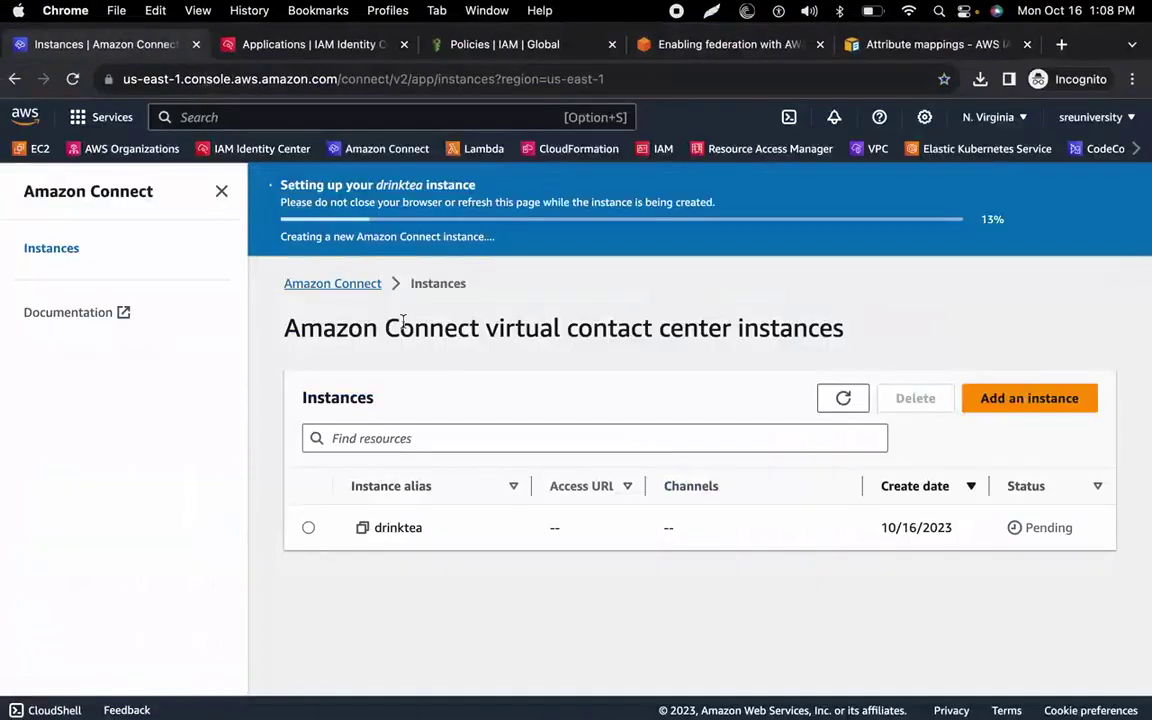
click(848, 401)
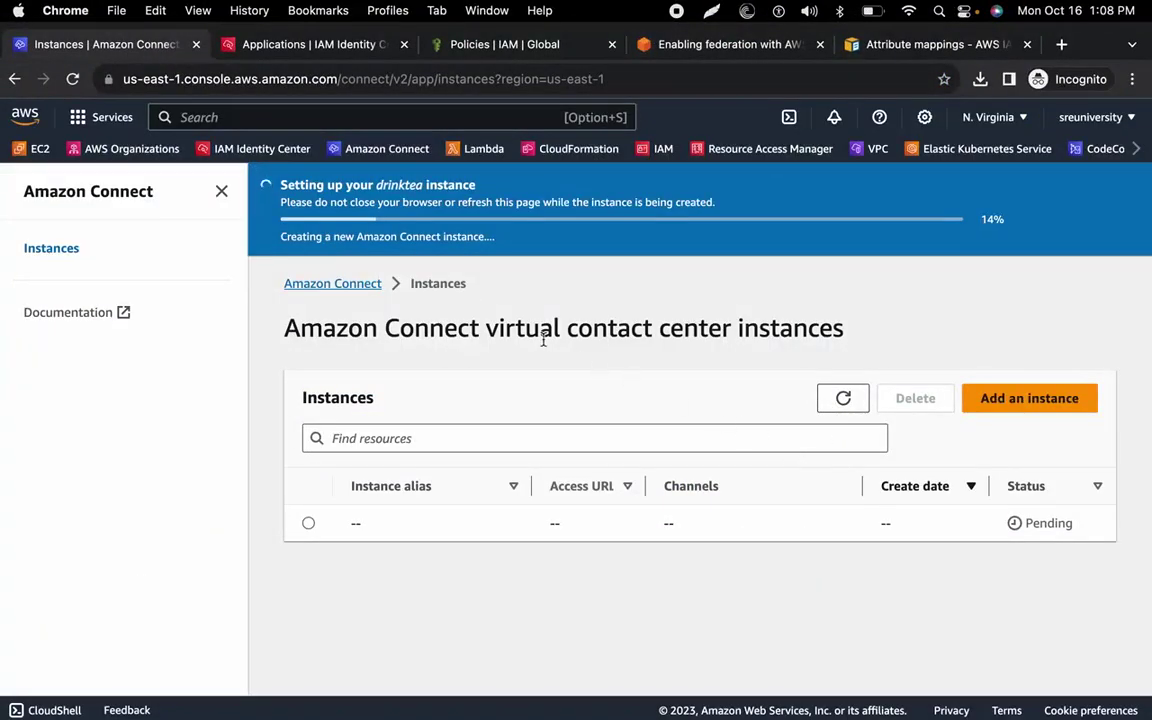
click(315, 45)
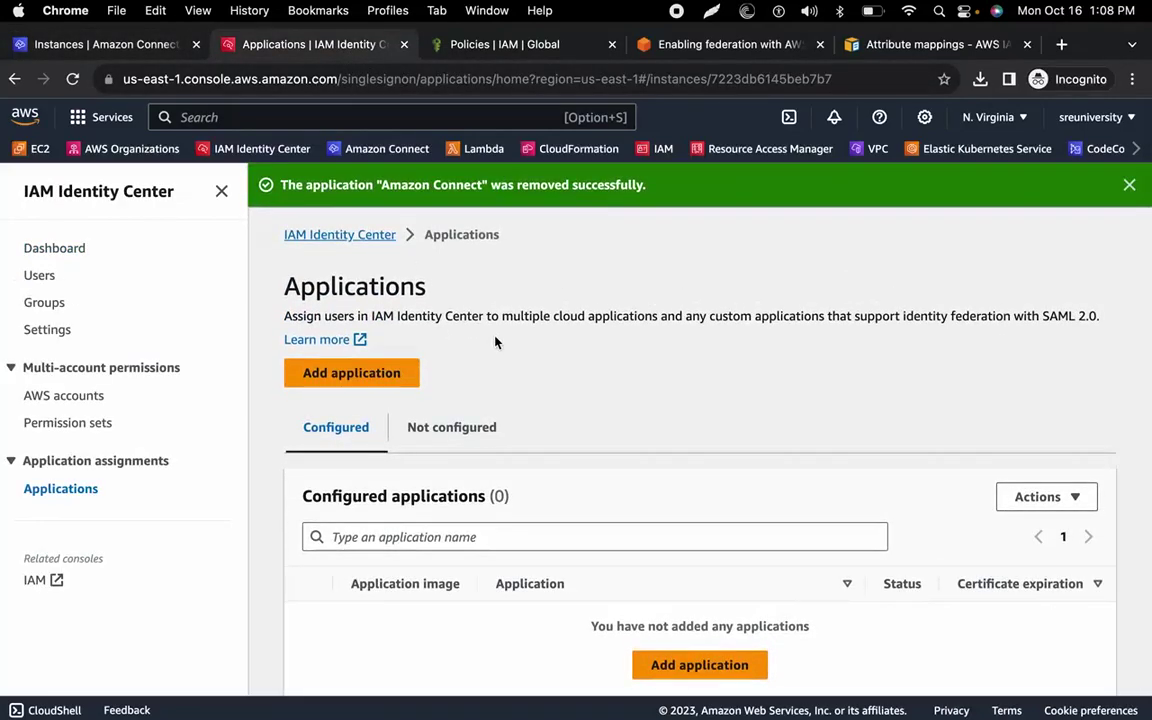
scroll(495, 342, down, 1)
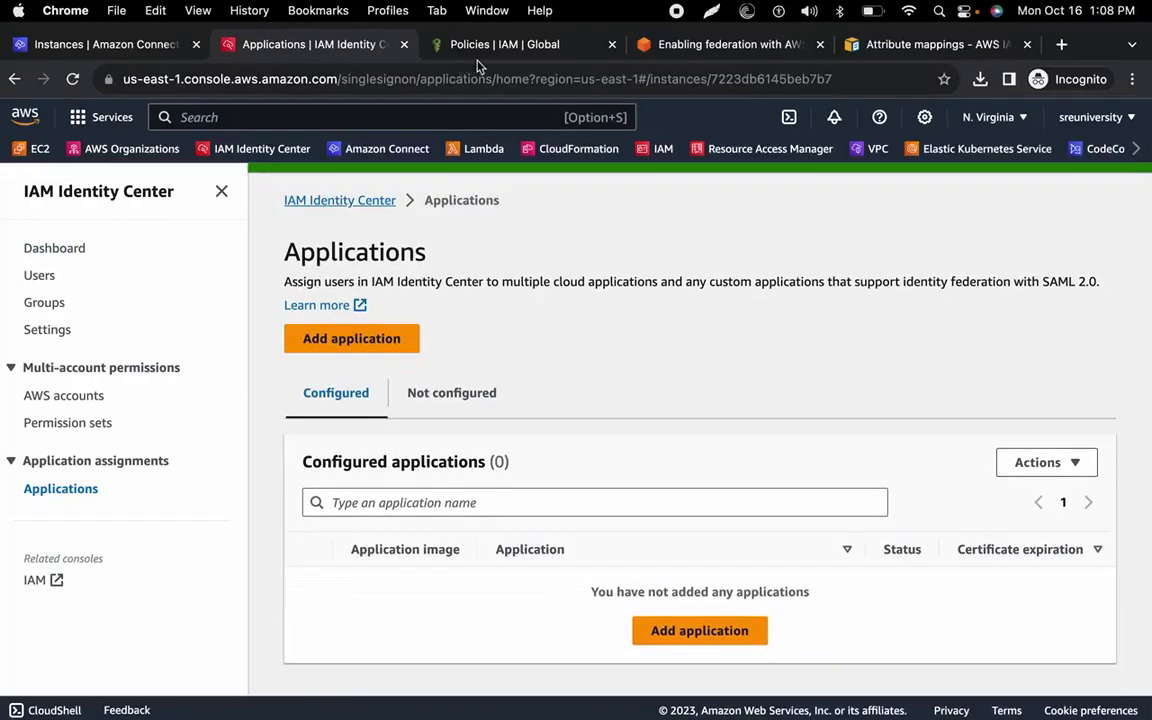
click(488, 48)
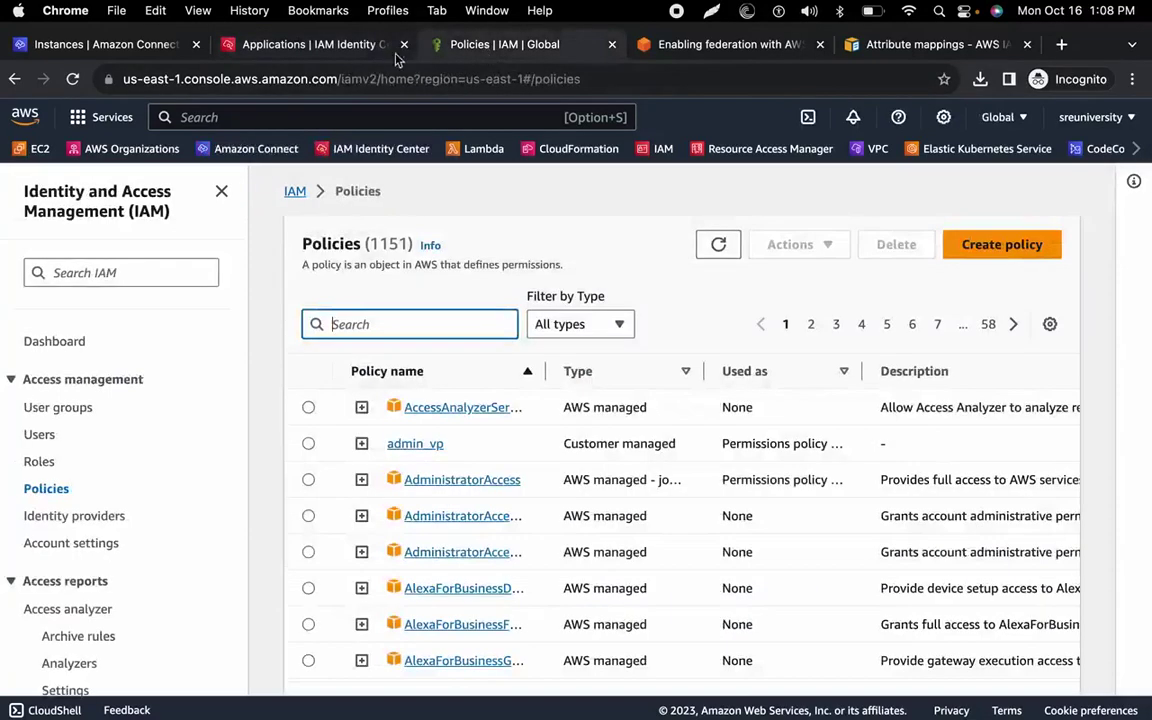
click(320, 52)
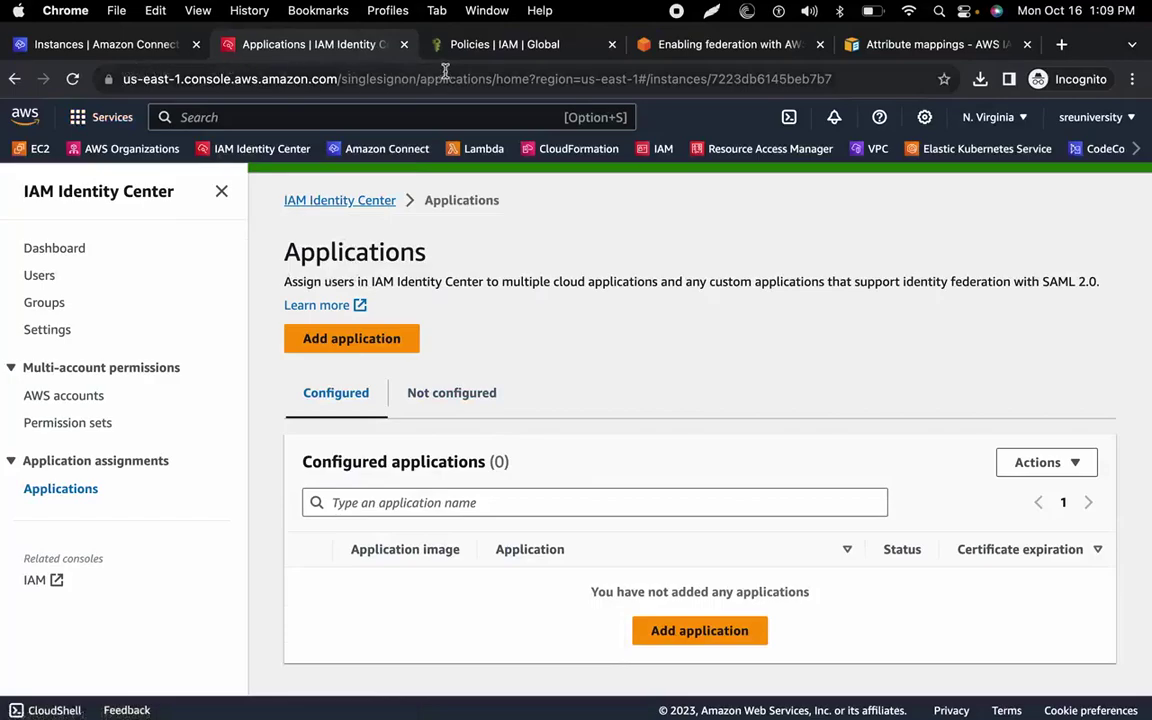
click(128, 45)
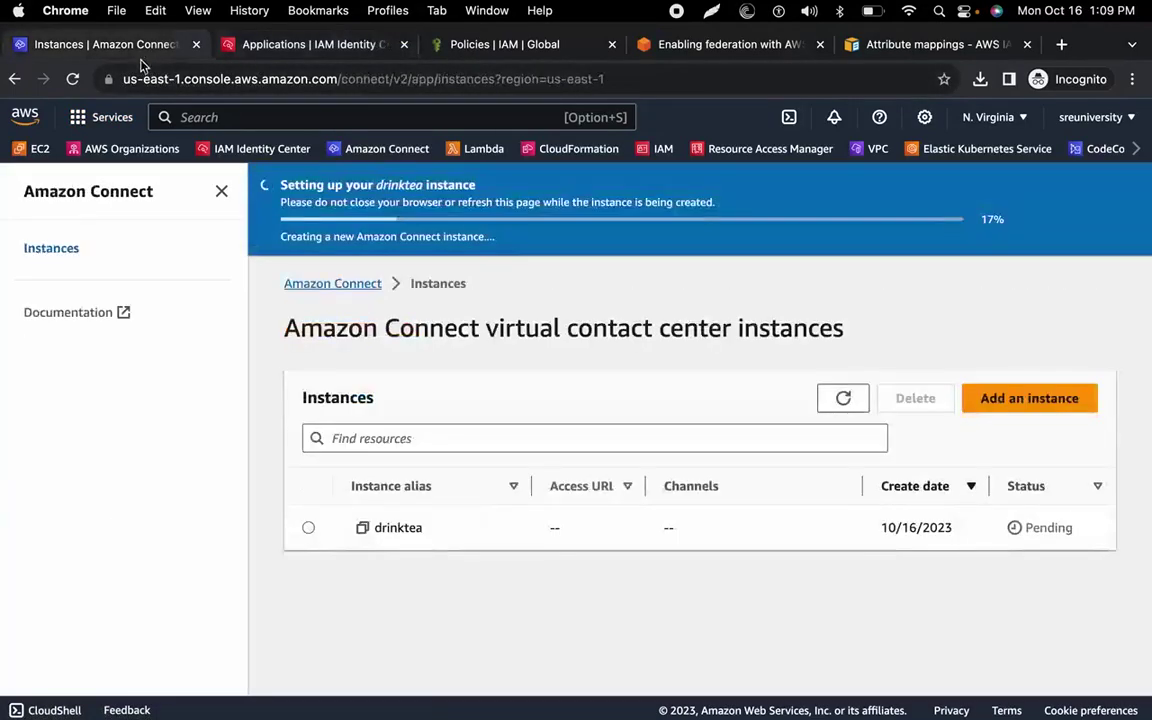
click(846, 401)
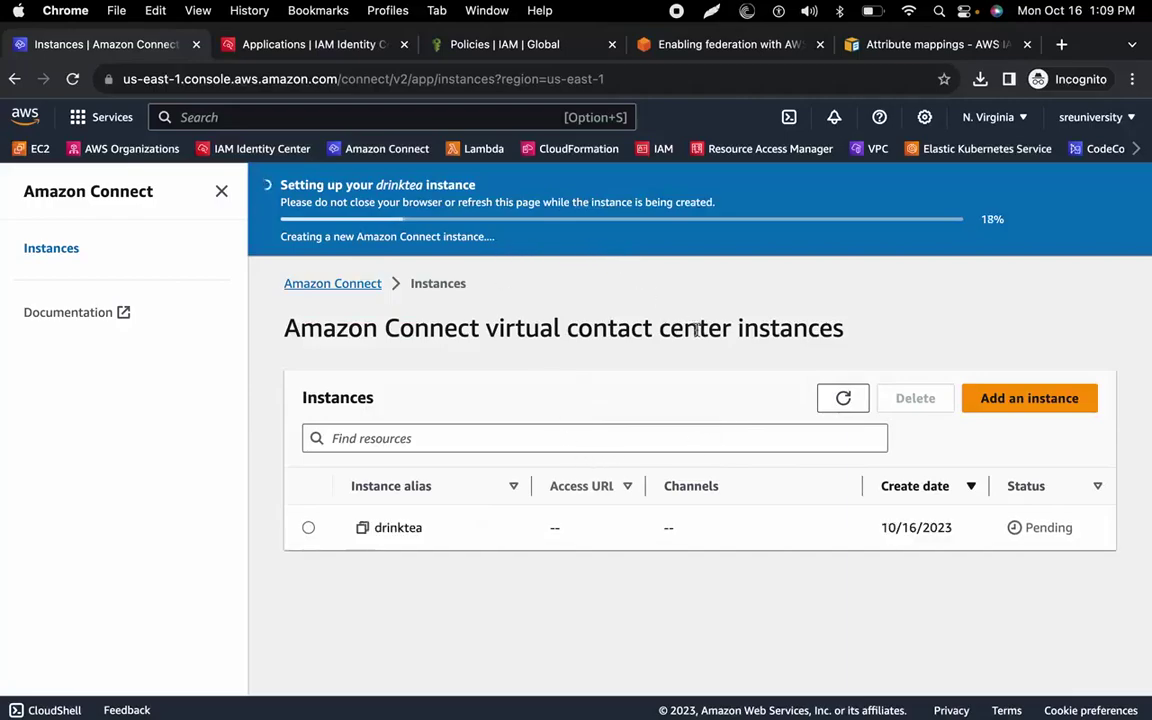
Rerun list-instances in Terminal and copy the new instance's Id value.
key(super+Tab)
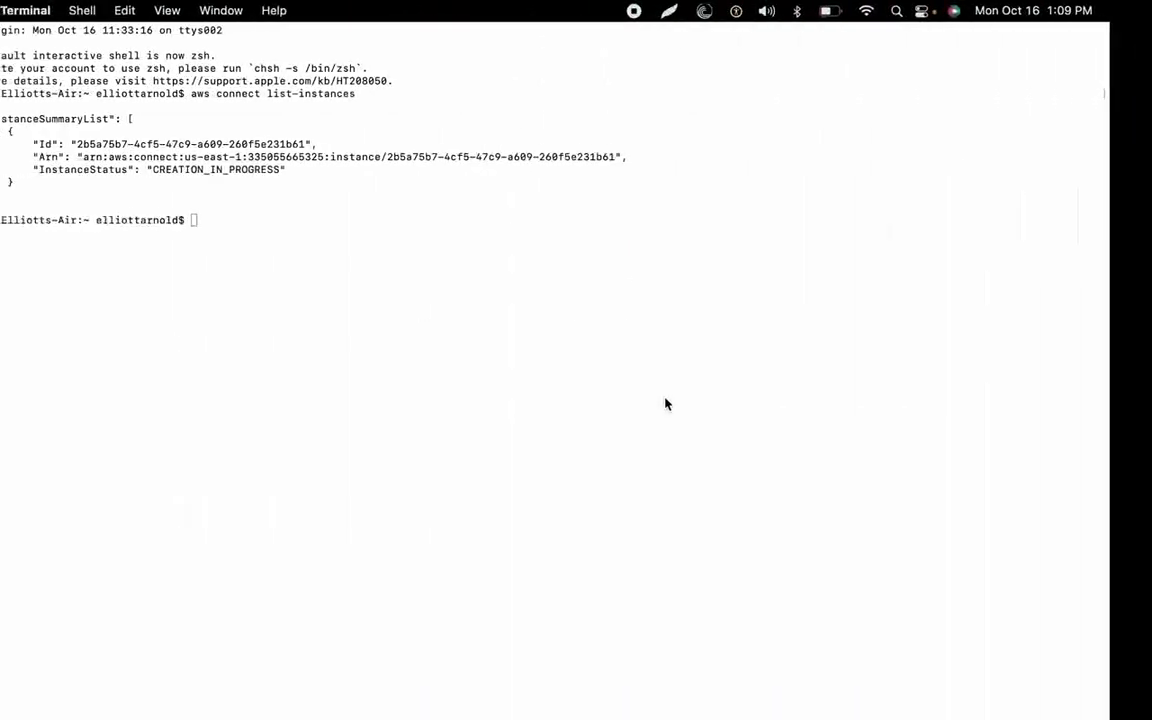
key(Up)
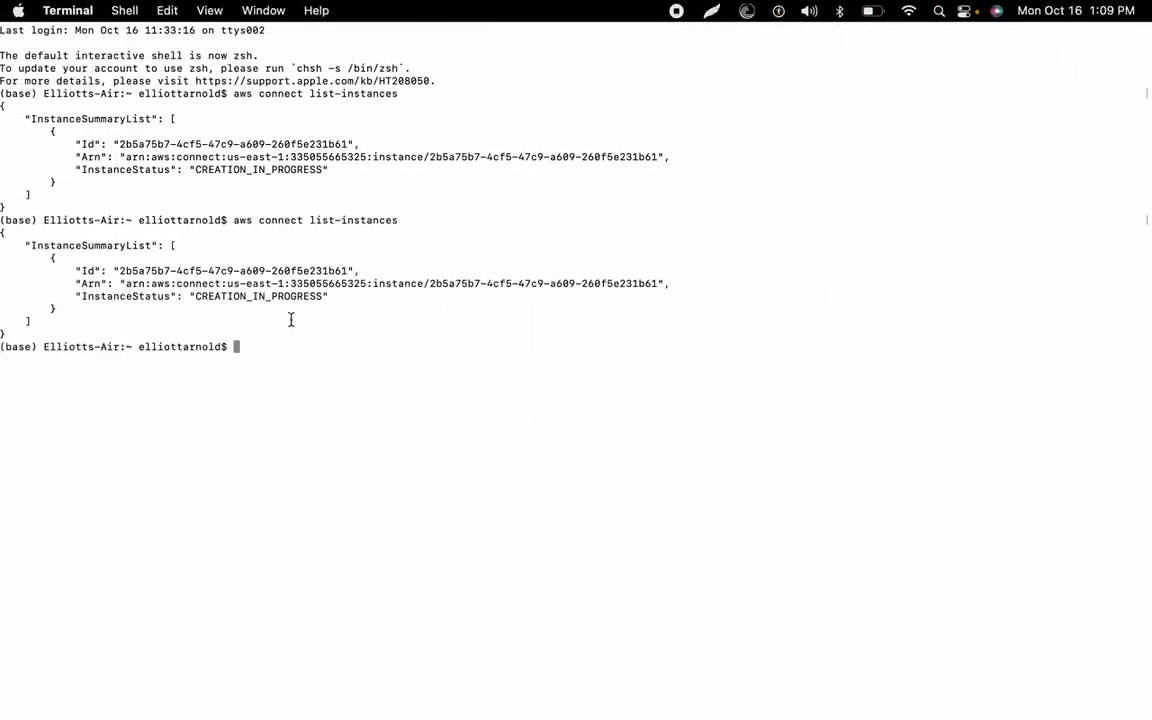
drag(347, 274, 118, 272)
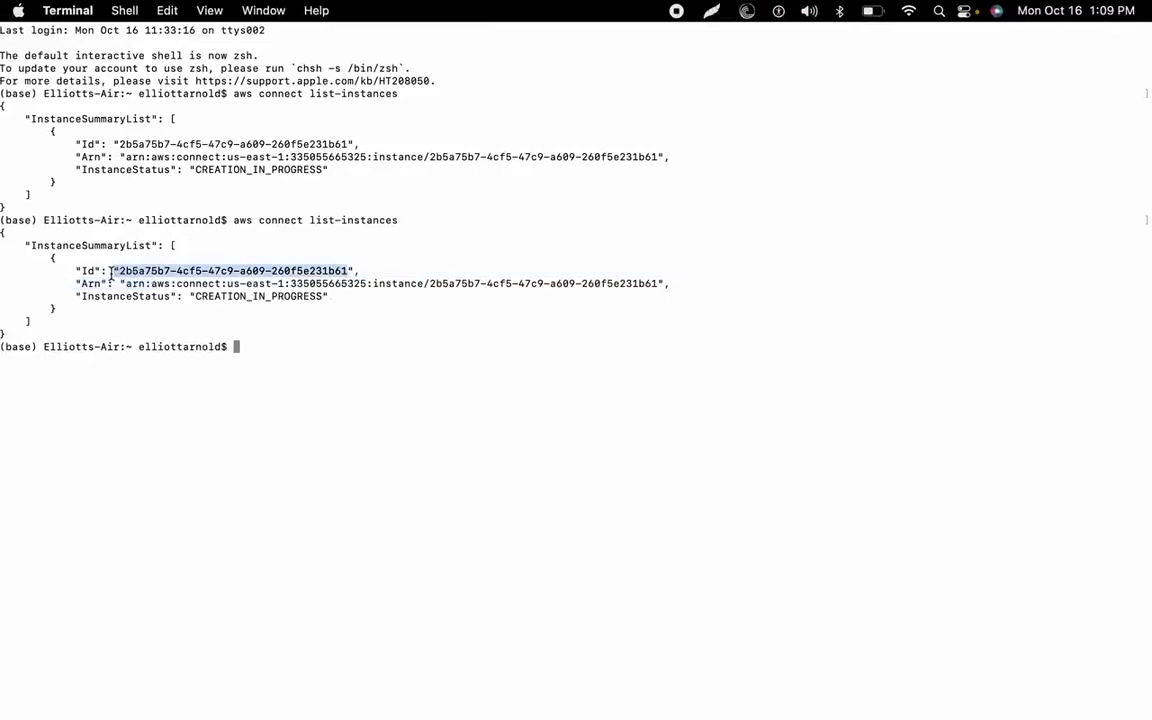
right_click(122, 276)
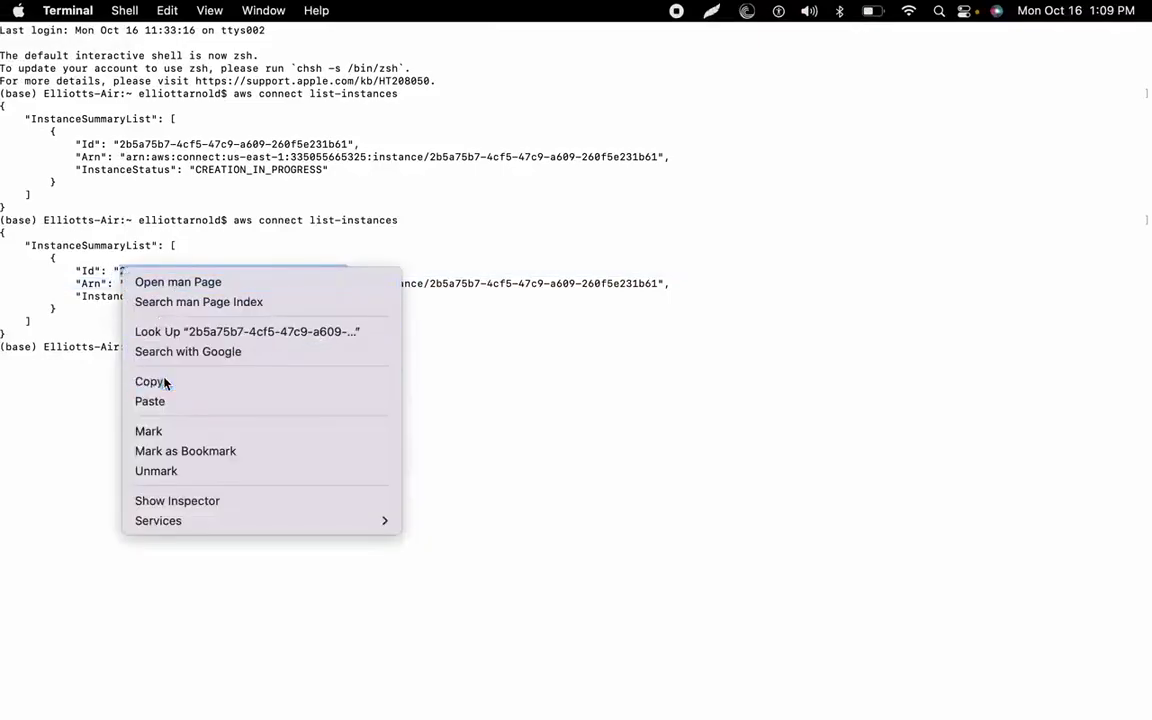
click(160, 381)
Paste the instance Id over the instance-id placeholder in the note, then copy the Id again.
key(ctrl+Left)
click(320, 262)
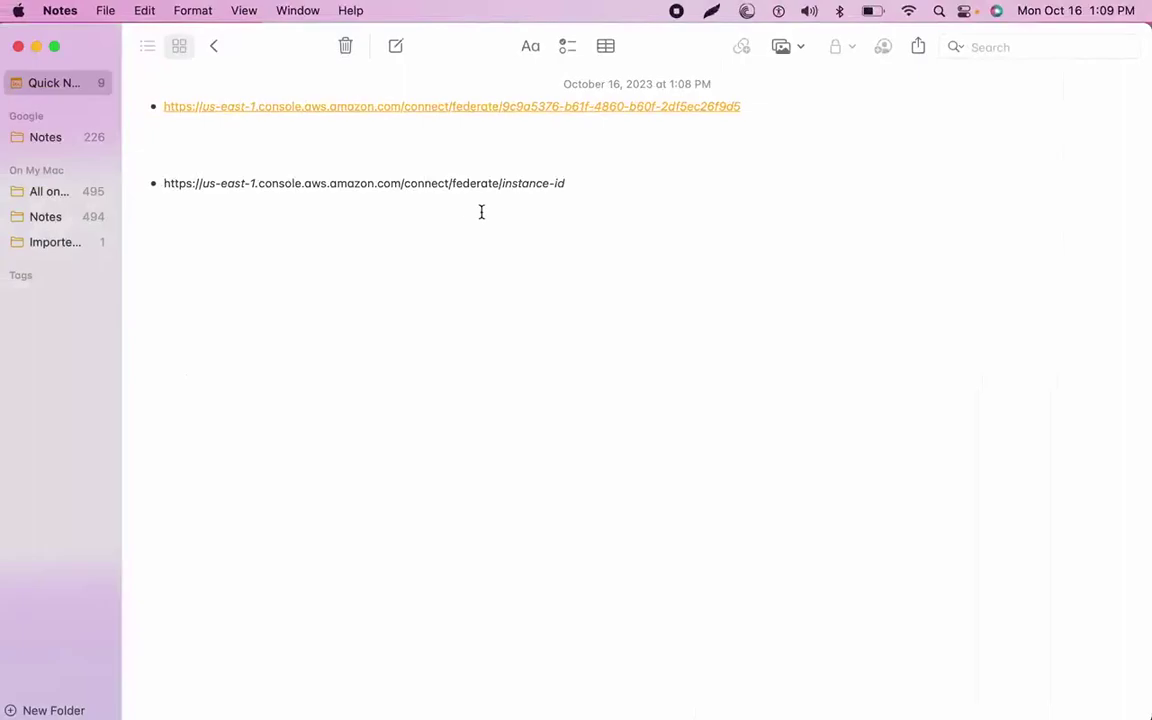
drag(504, 187, 577, 186)
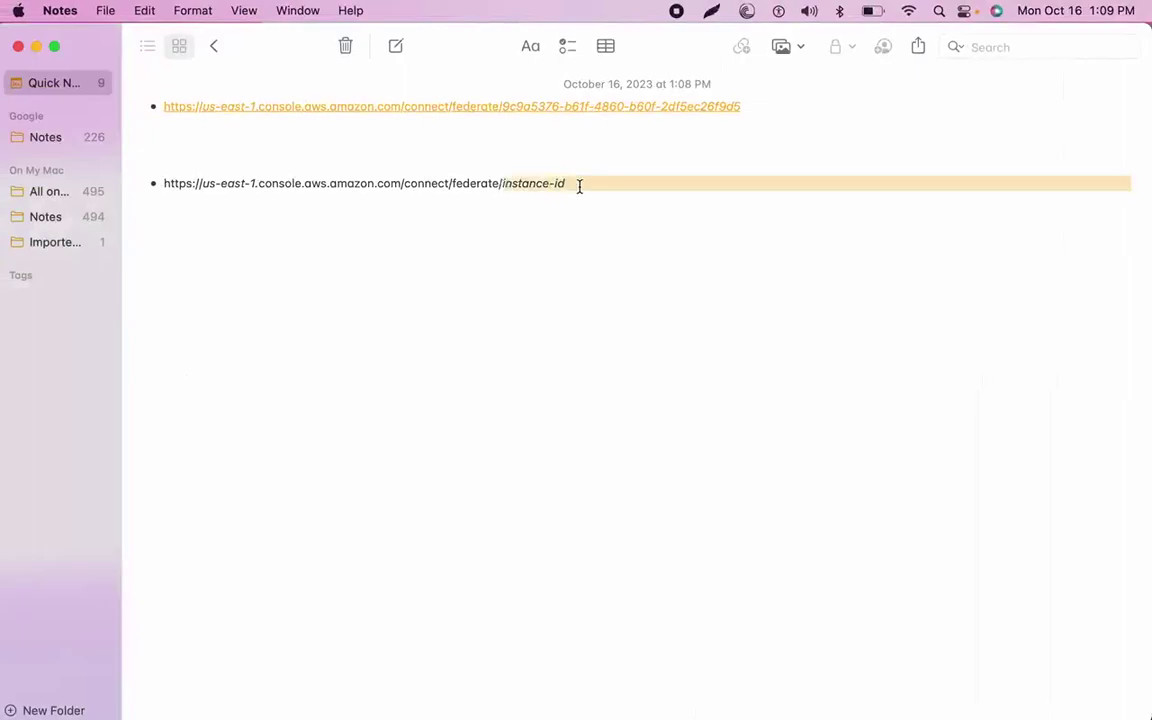
key(super+v)
key(ctrl+Right)
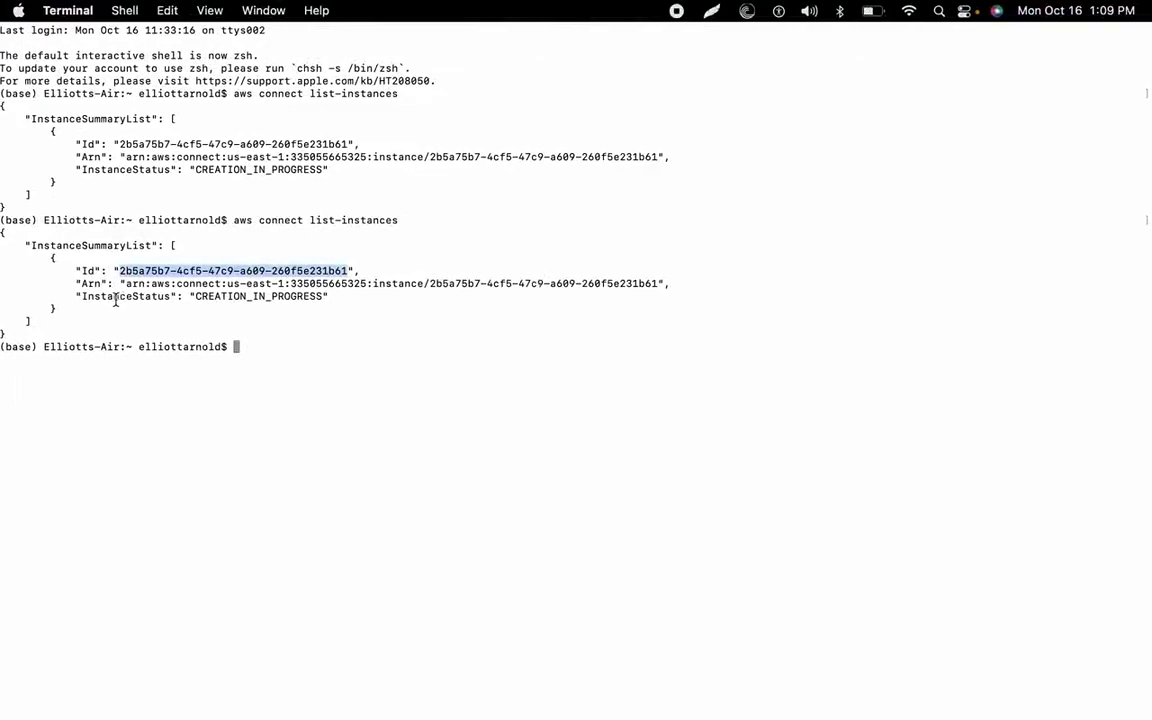
right_click(231, 275)
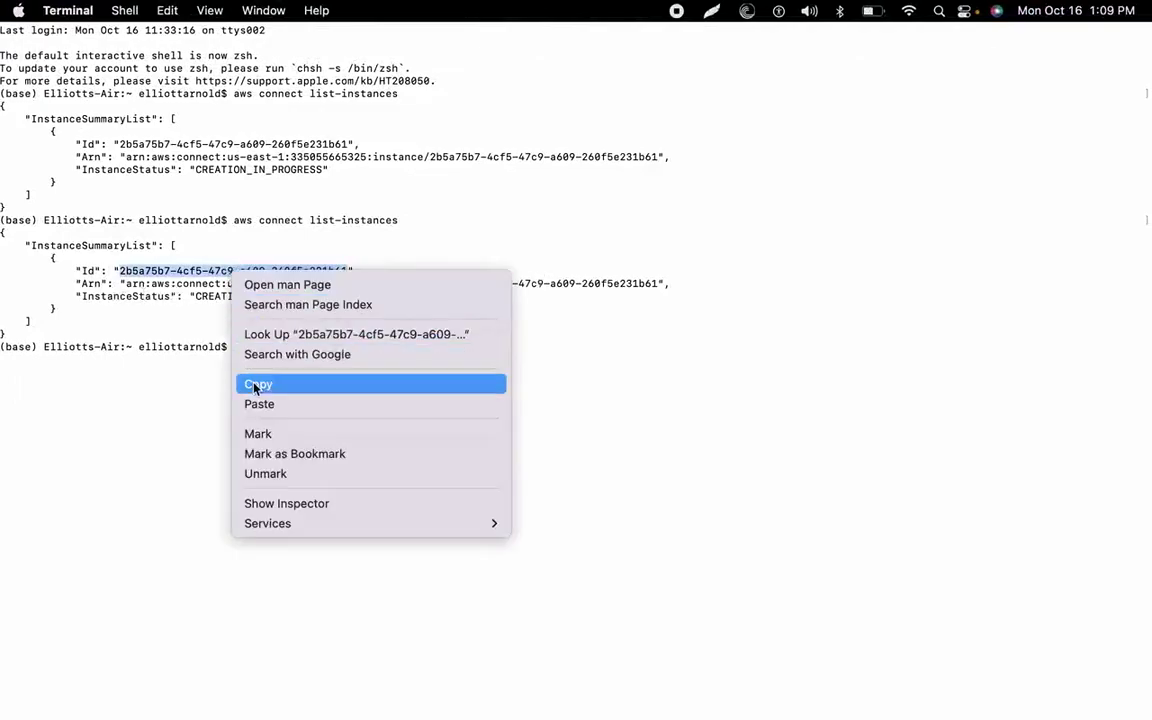
click(250, 384)
key(ctrl+Left)
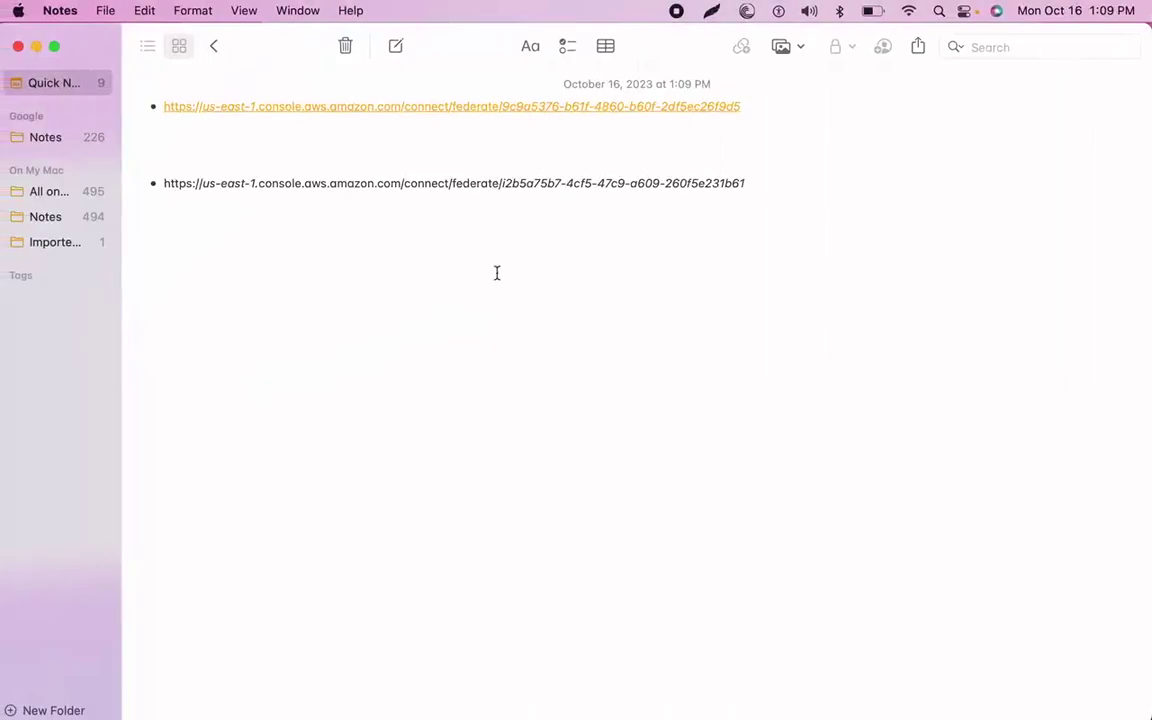
Replace instance-id in the second URL with 2b5a75b7-4cf5-47c9-a609-260f5e231b61, undoing the earlier paste.
key(super+z)
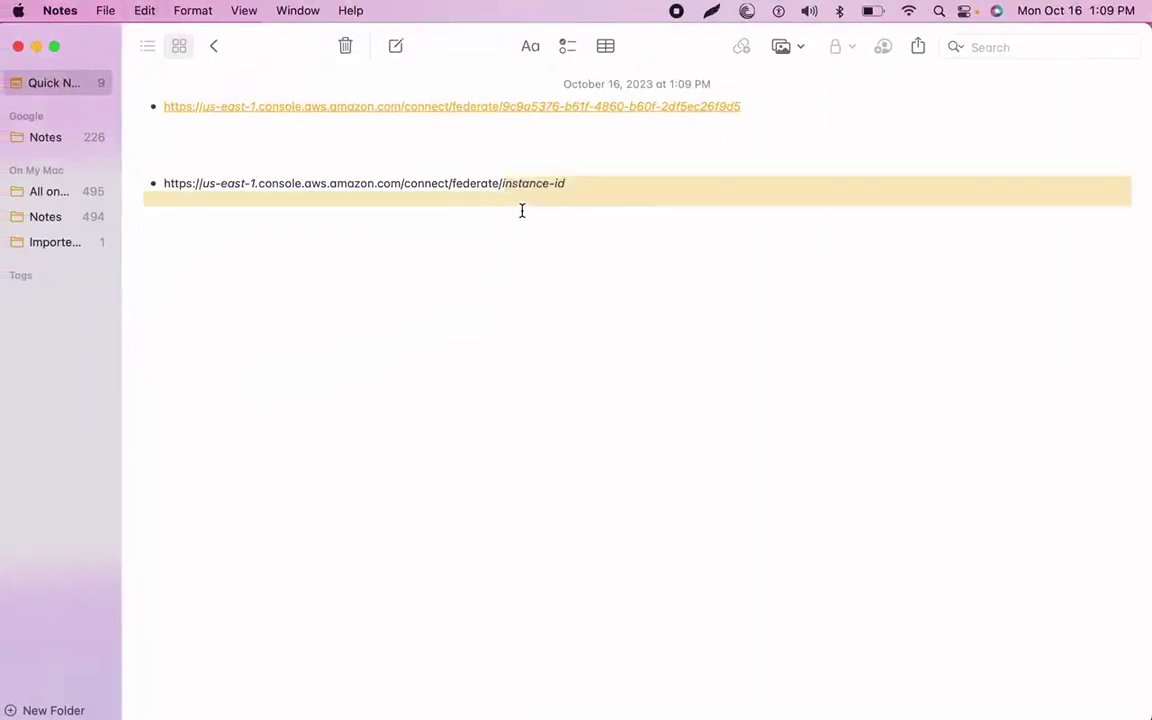
drag(579, 183, 516, 183)
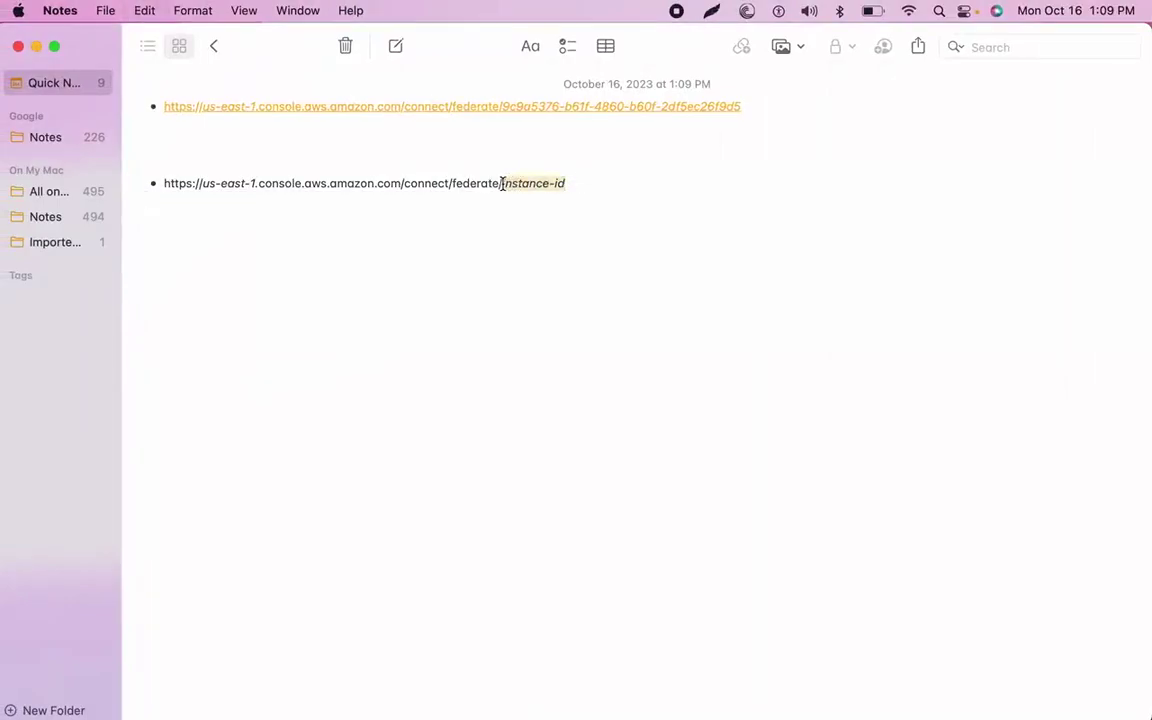
key(super+v)
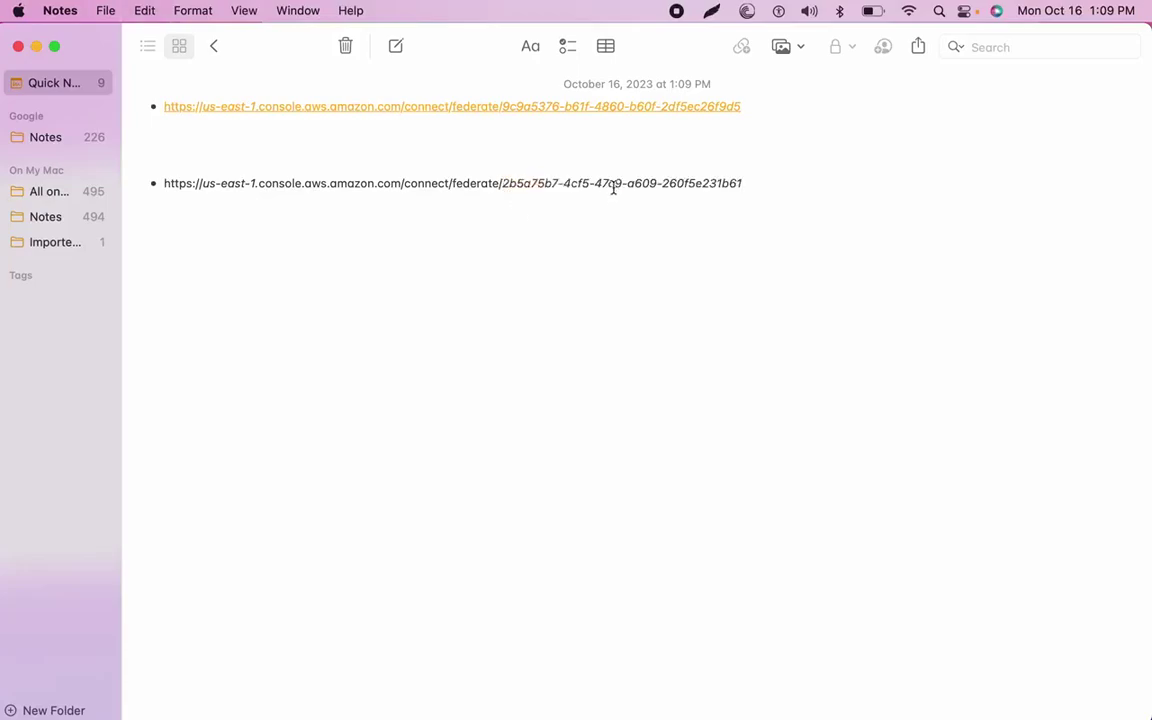
key(ctrl+Right)
key(ctrl+Right)
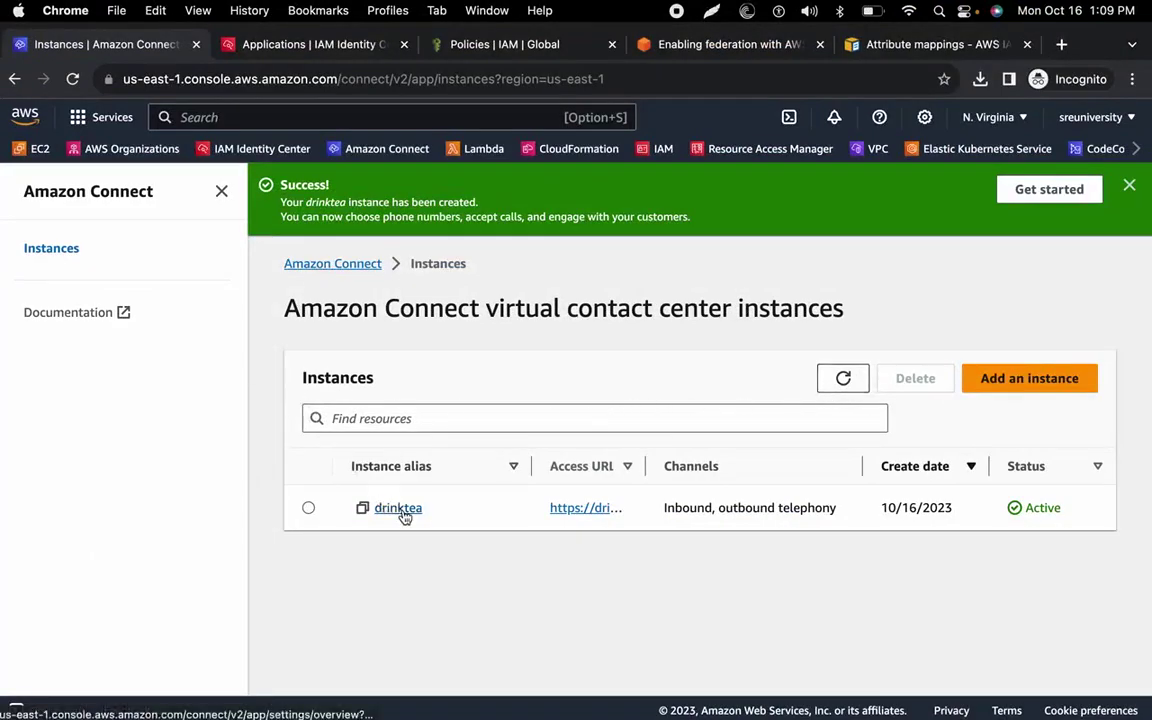
Log in to the drinktea instance with emergency access and open User management.
click(405, 516)
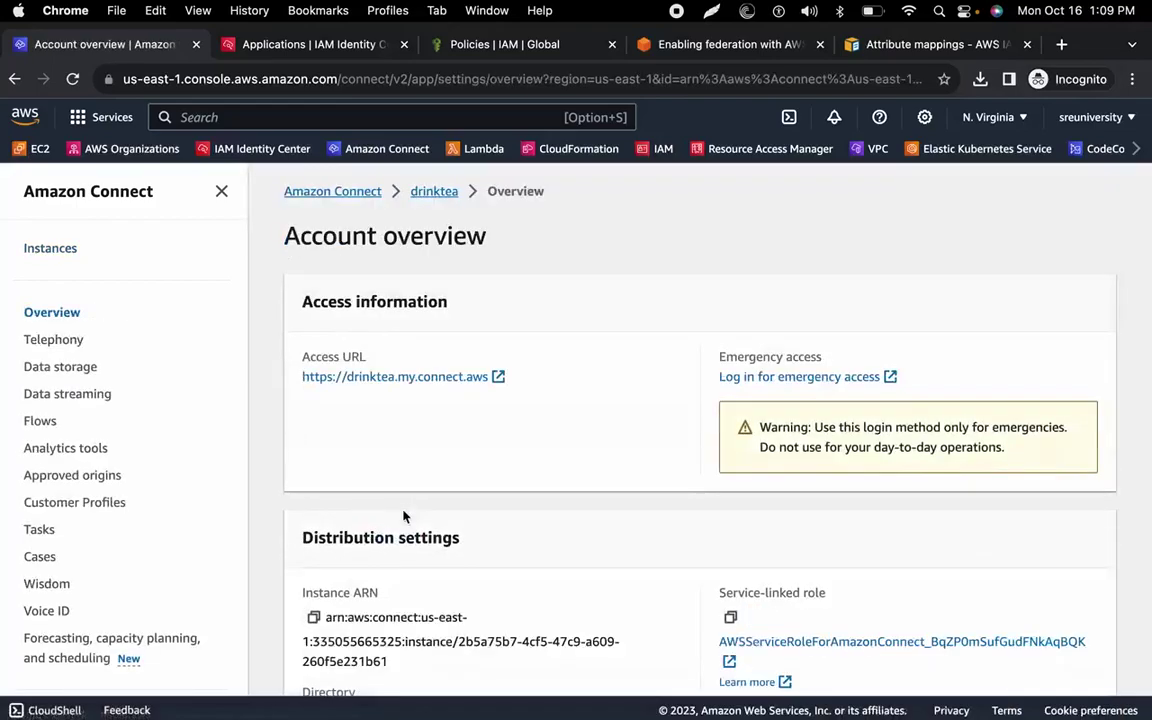
click(766, 377)
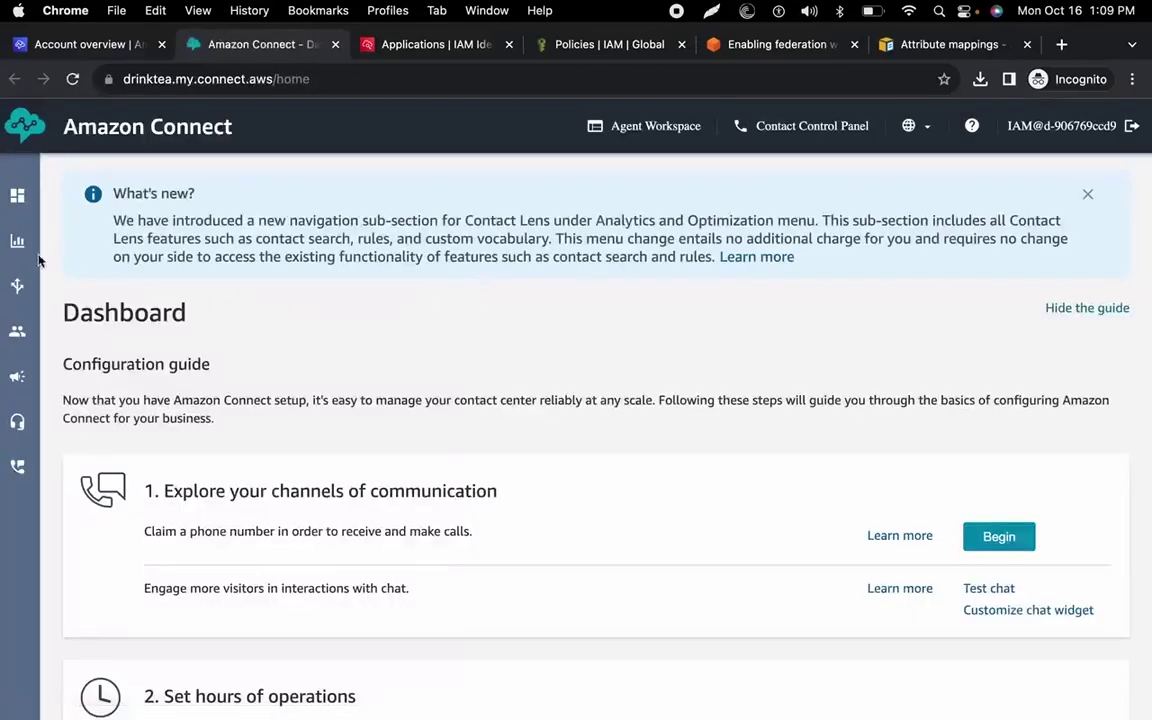
mouse_move(17, 340)
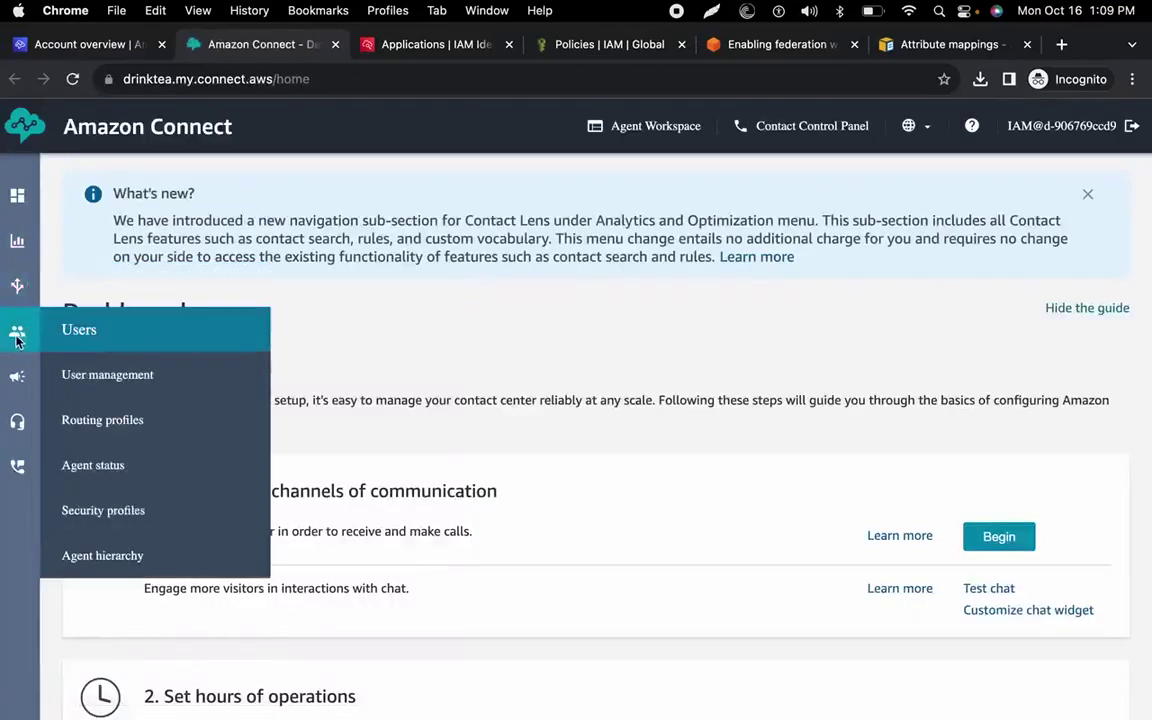
click(120, 380)
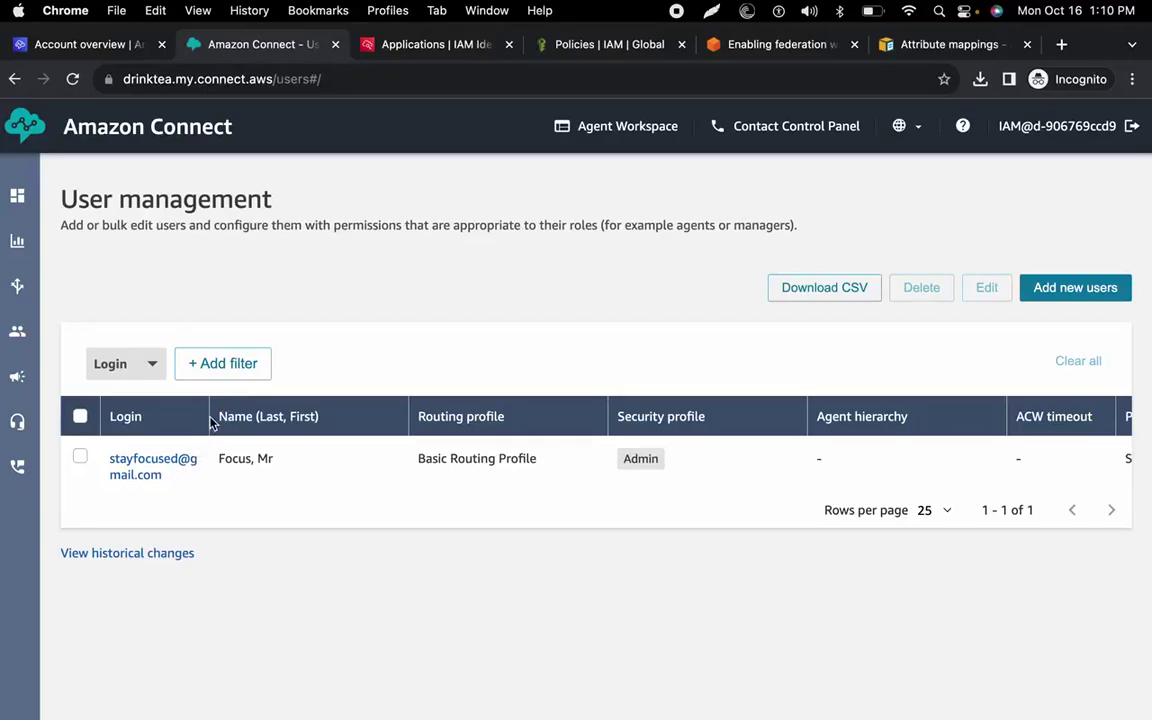
Copy the Admin user's login, then open the Users list in IAM Identity Center.
drag(162, 475, 106, 462)
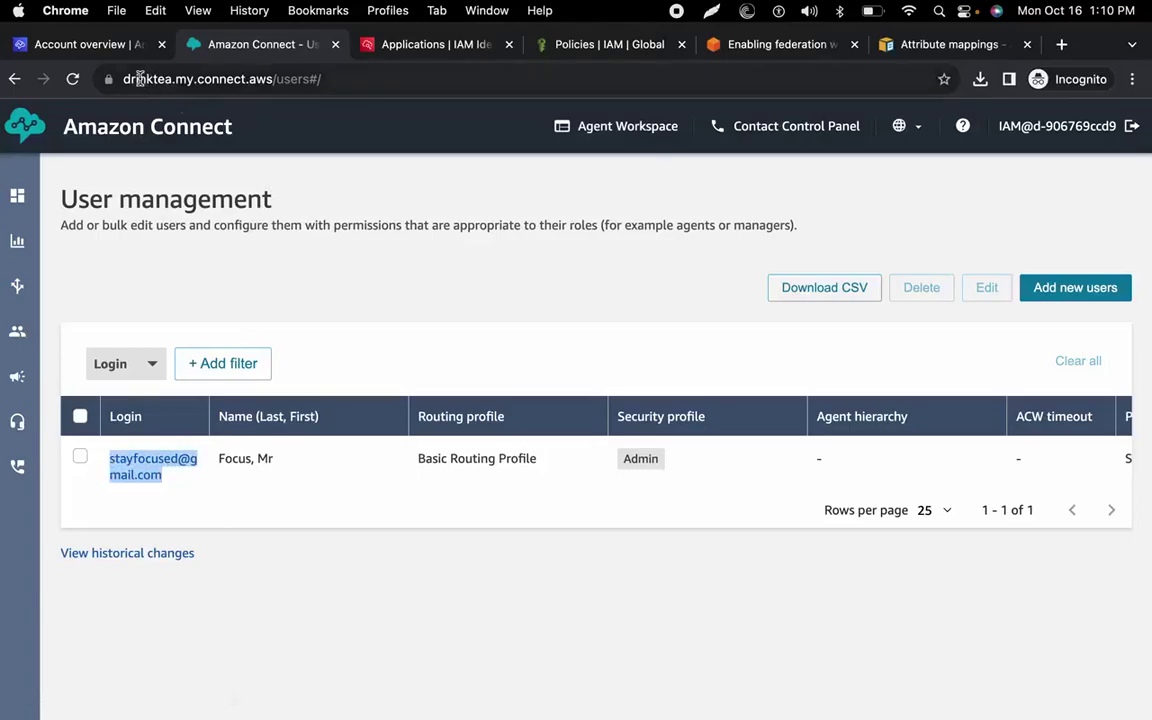
click(1020, 116)
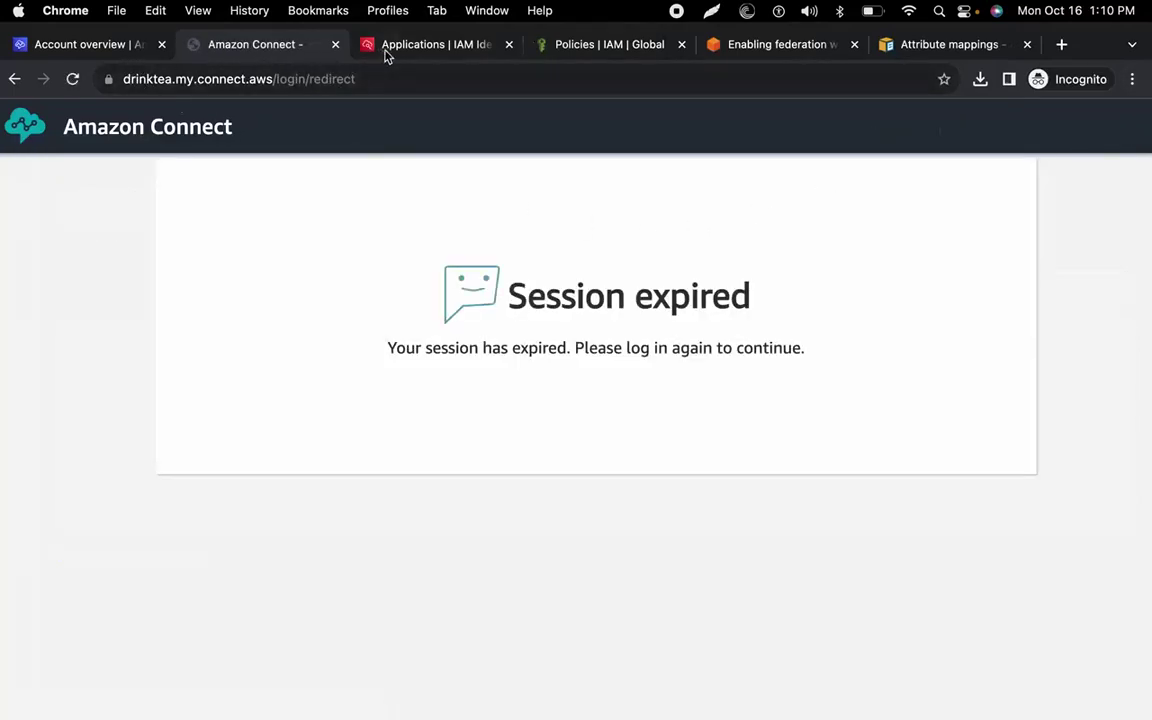
click(60, 47)
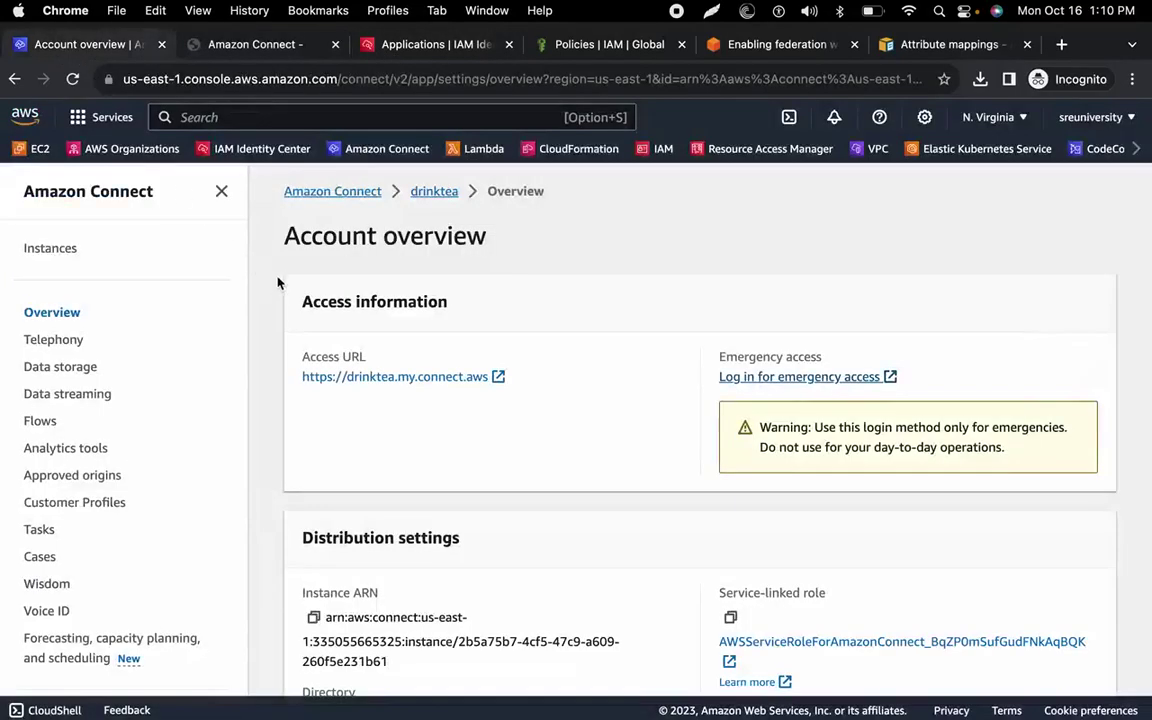
scroll(344, 261, down, 2)
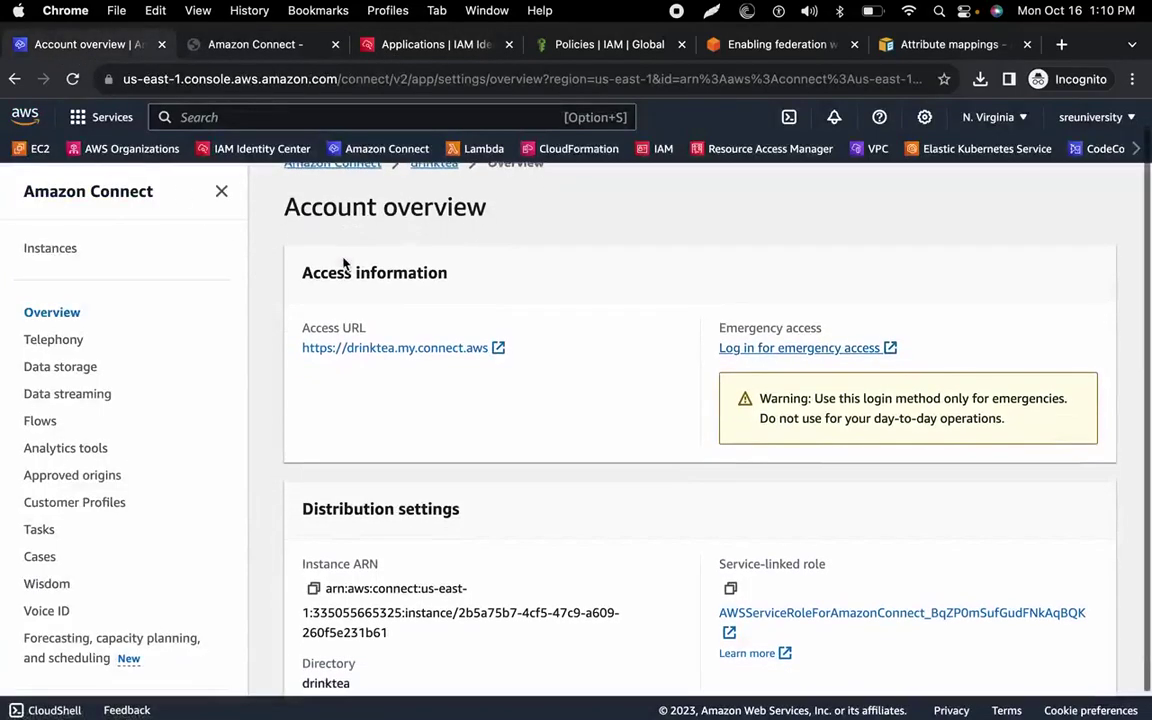
click(378, 47)
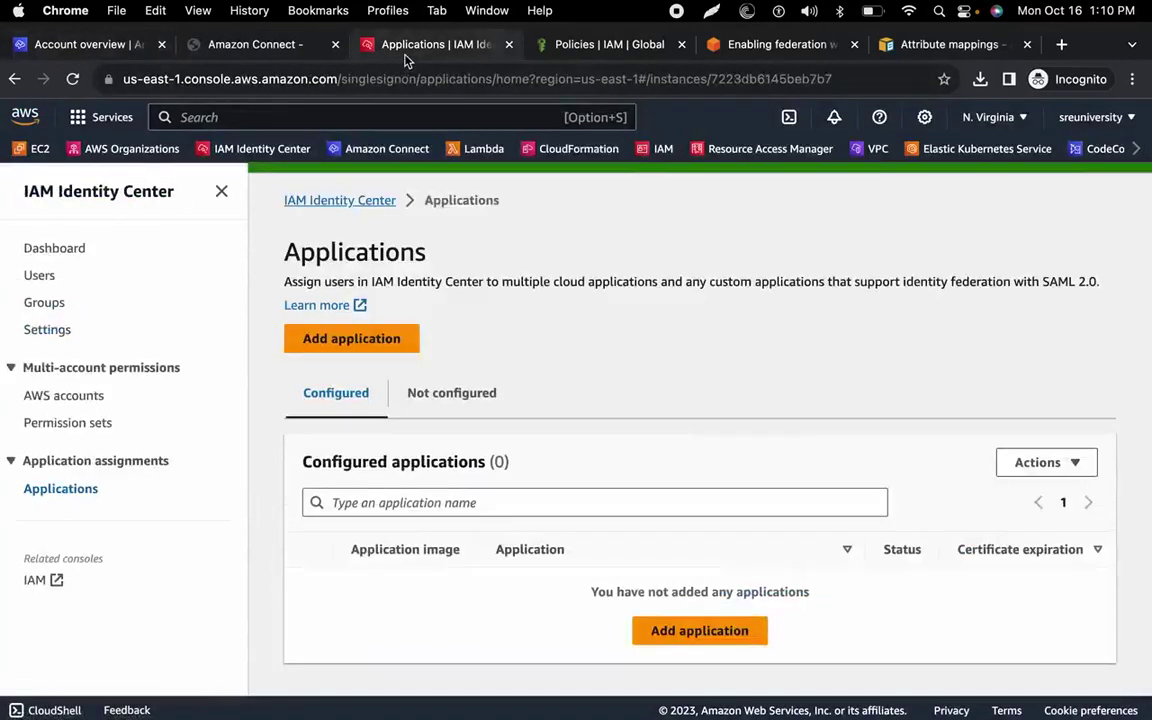
click(40, 276)
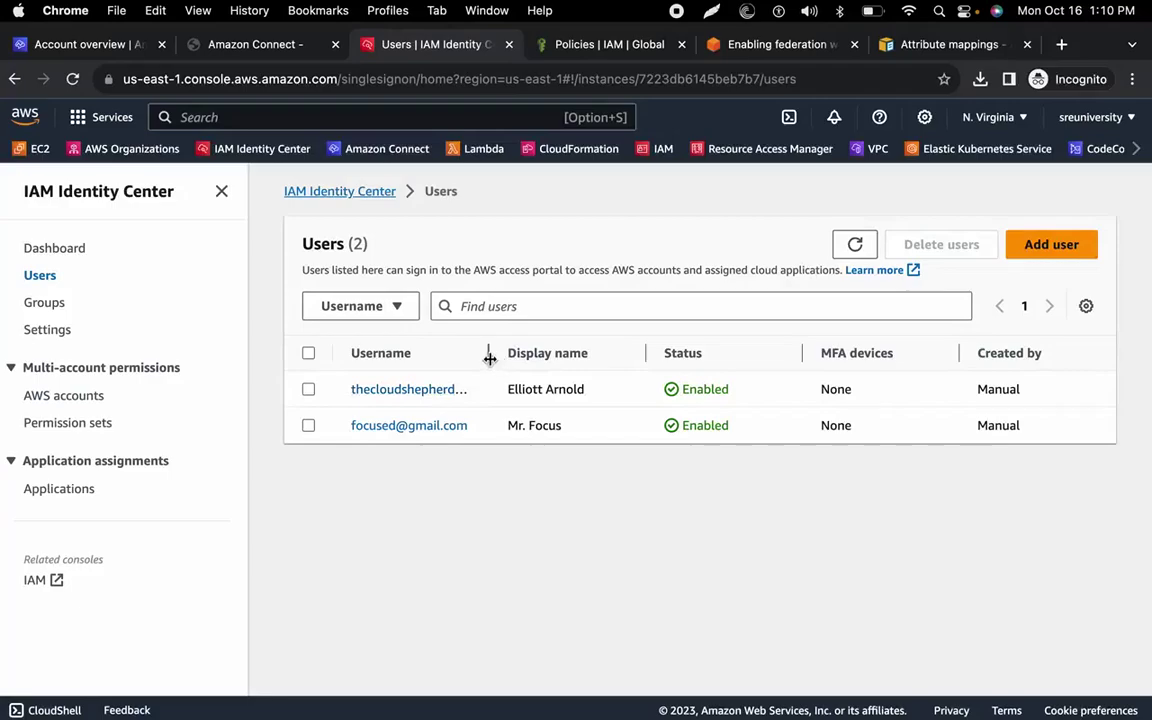
Start a new user with the copied login as username and email, generating a one-time password.
click(1051, 244)
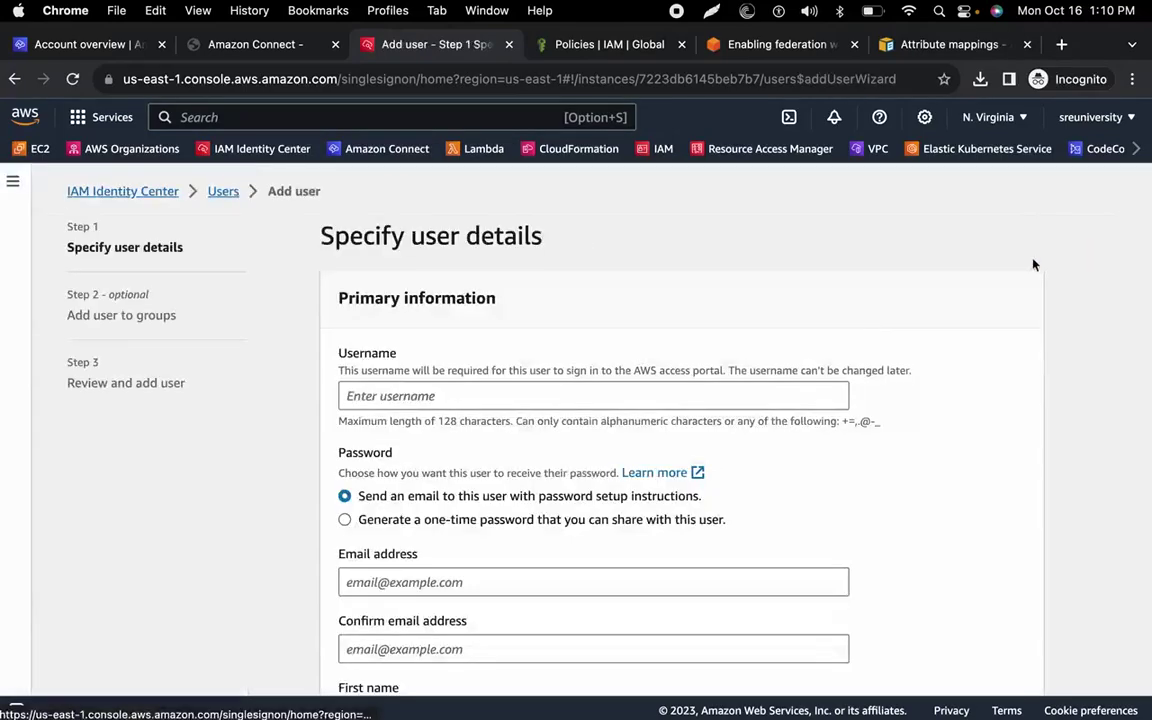
click(605, 400)
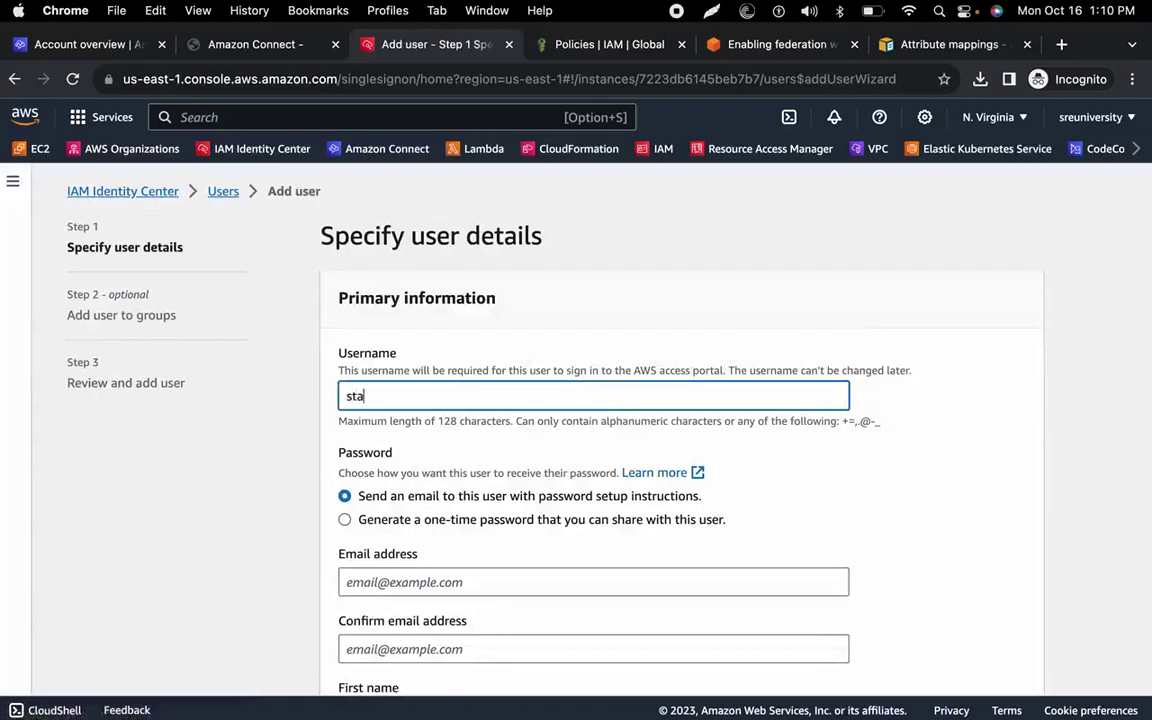
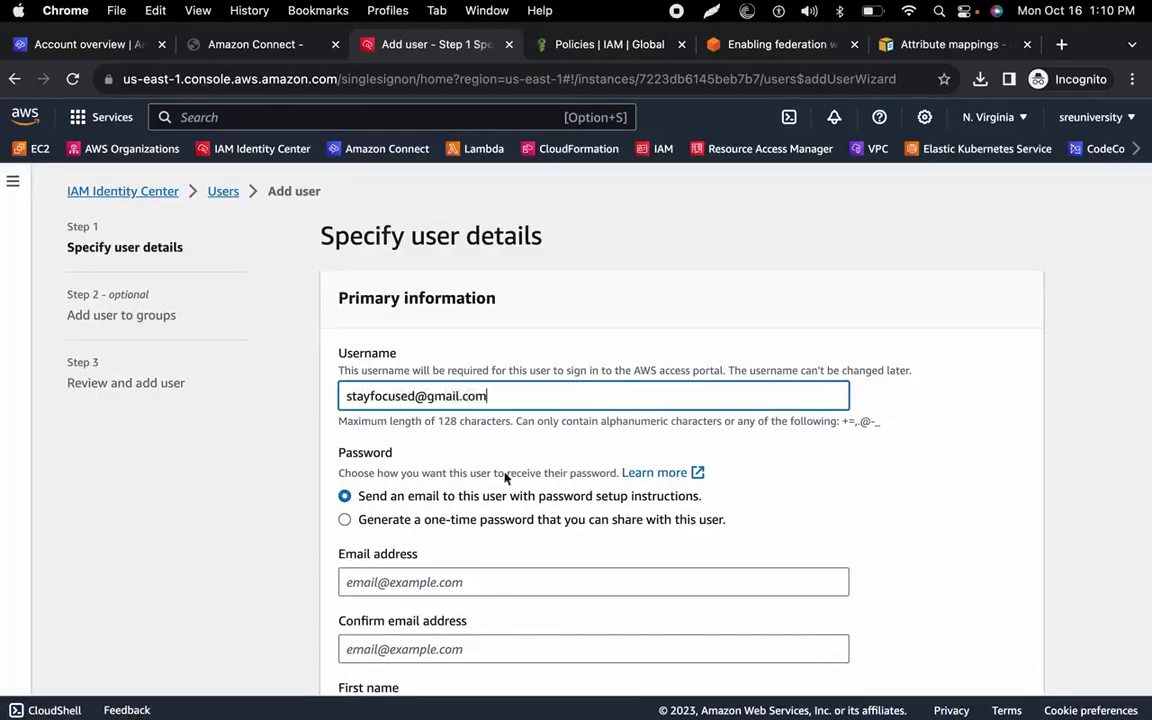
click(409, 518)
key(Tab)
click(537, 393)
drag(537, 393, 316, 394)
key(ctrl+c)
click(367, 580)
key(ctrl+v)
scroll(373, 579, down, 3)
click(350, 517)
key(ctrl+v)
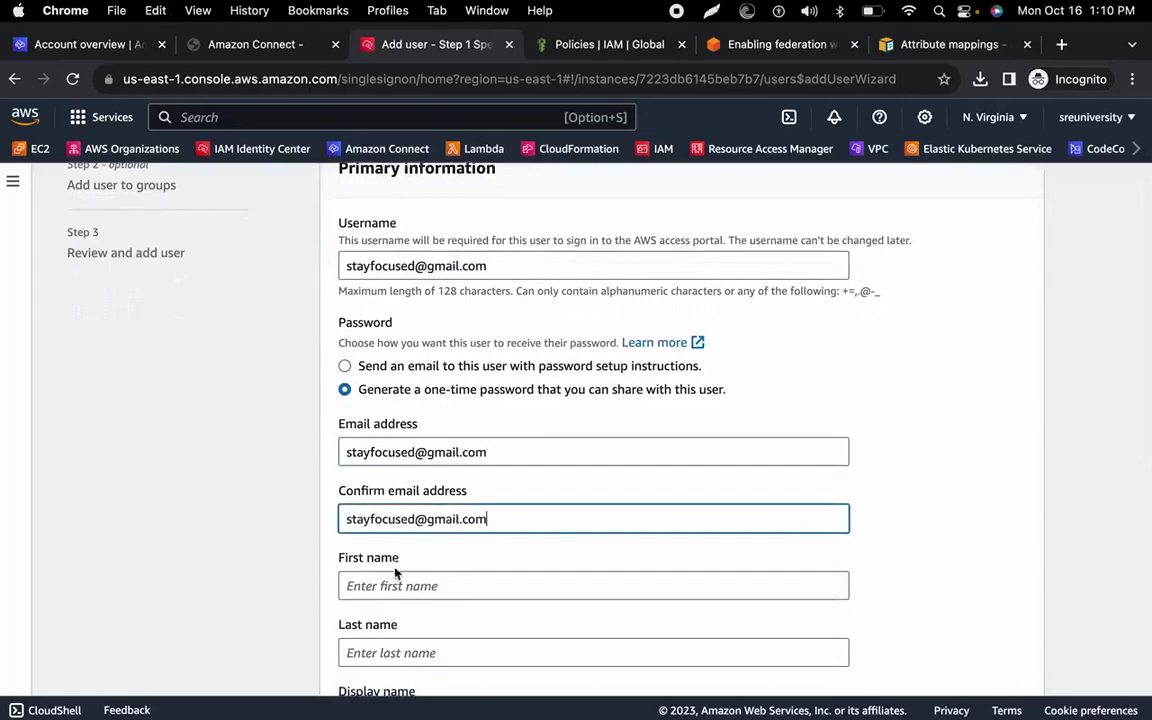
Enter the new user's first and last name.
click(352, 585)
text(Mr)
key(Tab)
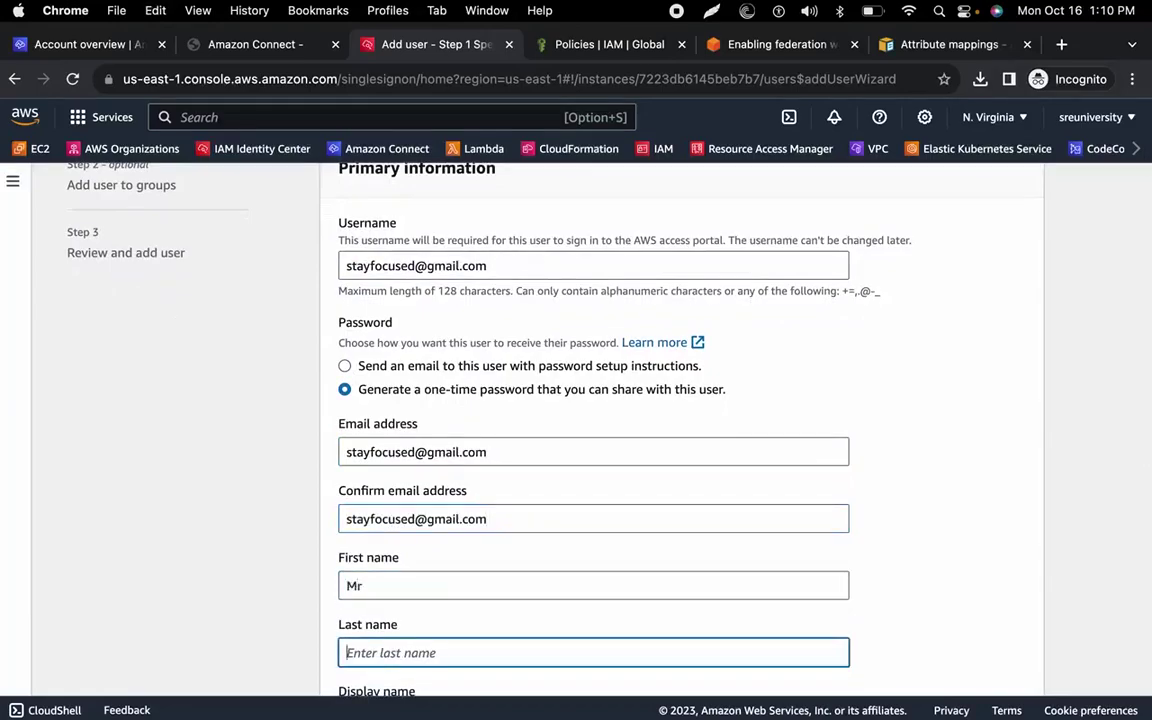
text(Sta)
key(BackSpace)
key(BackSpace)
text(Focused)
scroll(378, 437, down, 3)
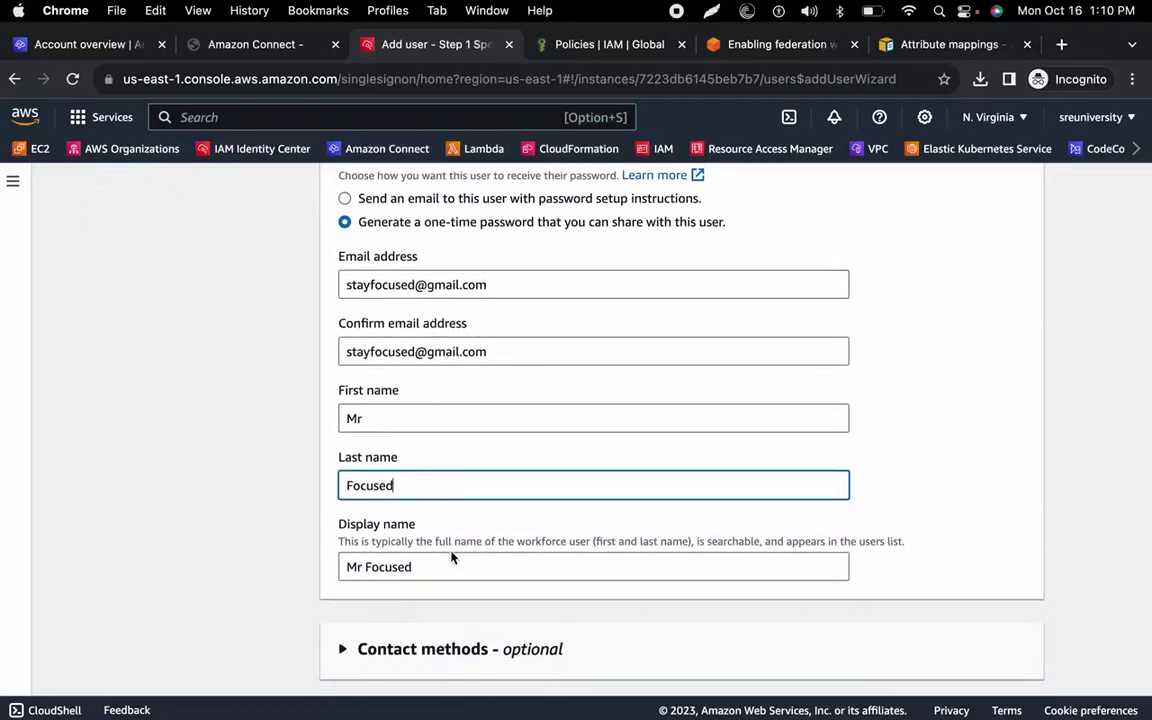
scroll(452, 555, down, 2)
scroll(450, 558, down, 5)
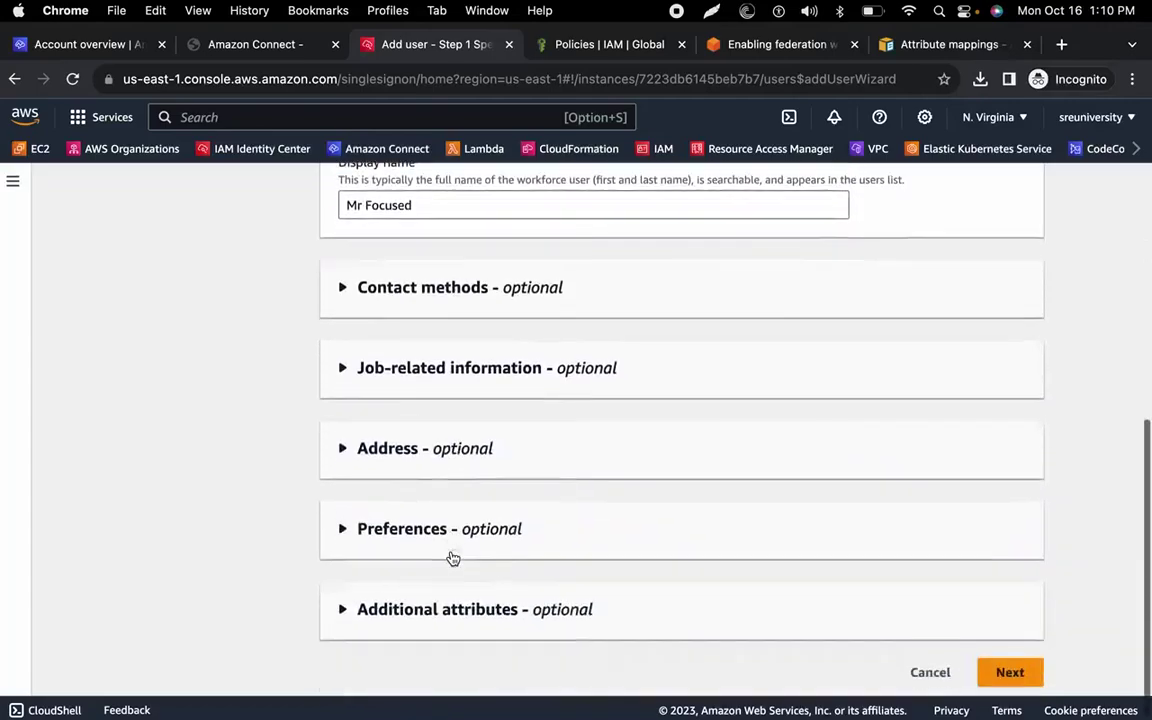
Add the user to the users group and create the user.
click(1008, 671)
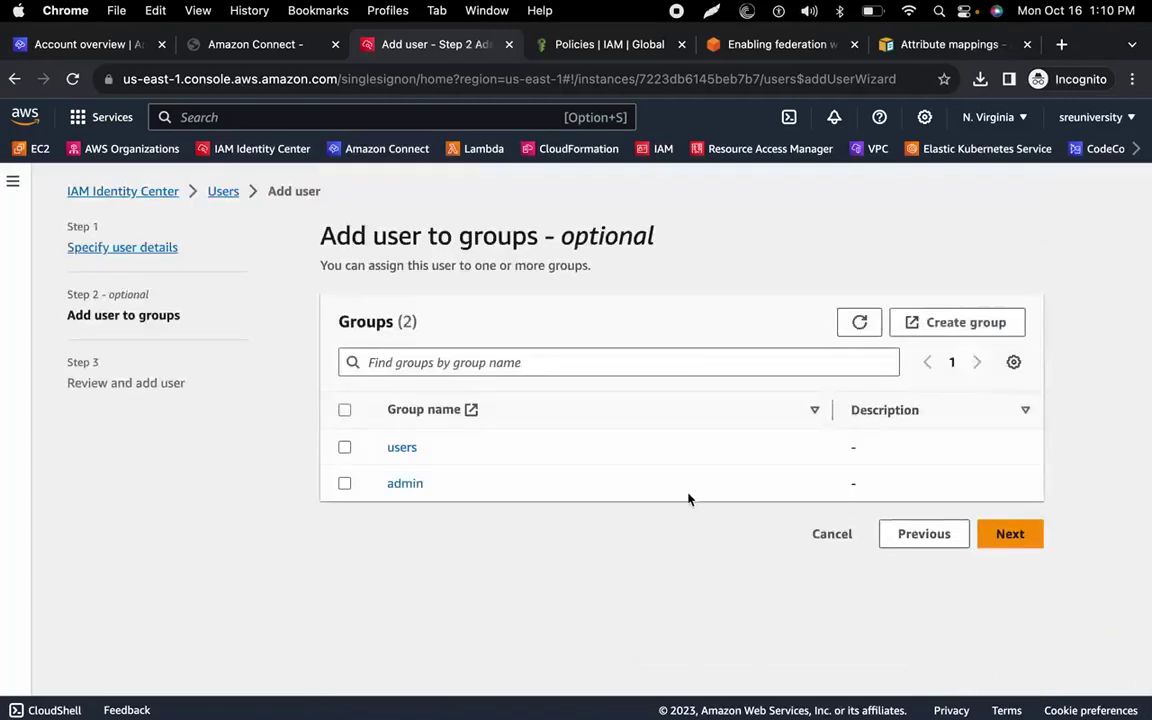
click(343, 448)
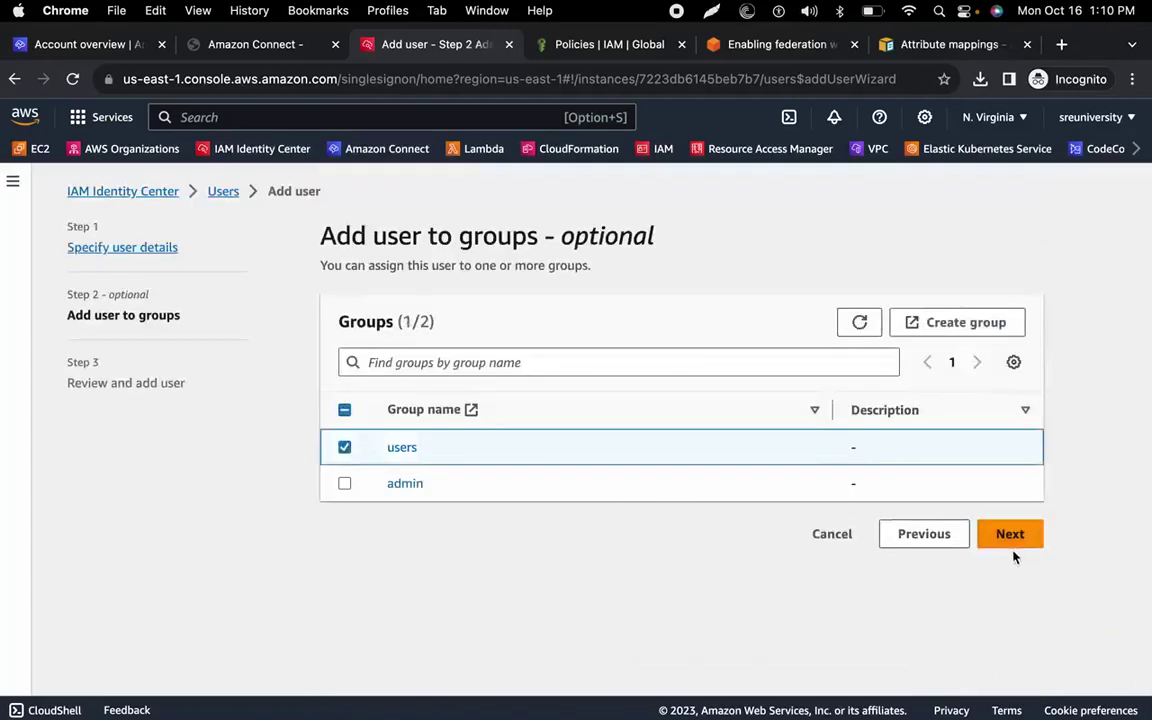
click(1010, 540)
scroll(672, 451, down, 5)
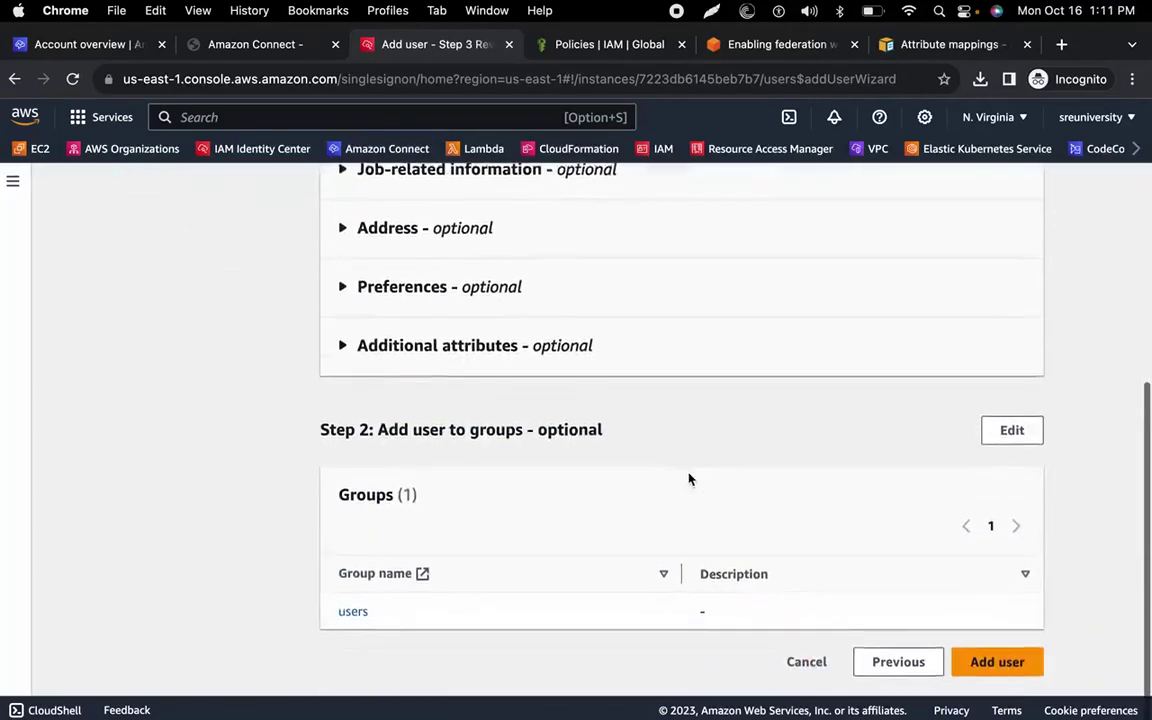
scroll(799, 494, up, 2)
scroll(799, 494, down, 2)
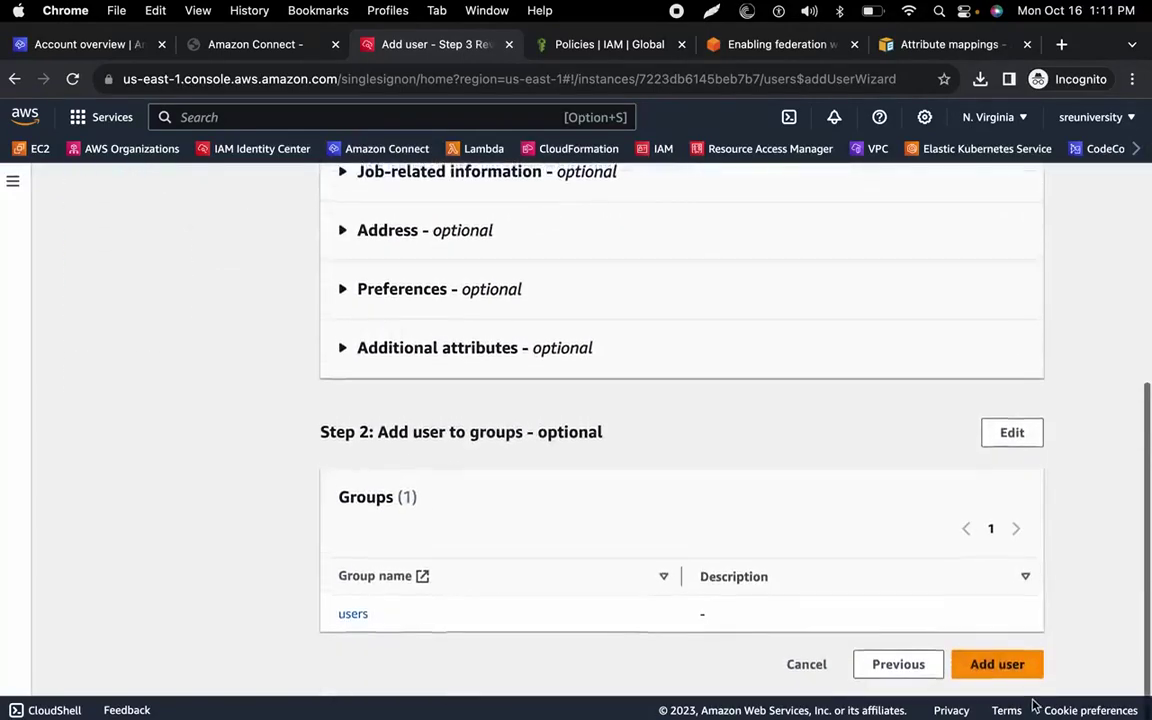
click(1000, 667)
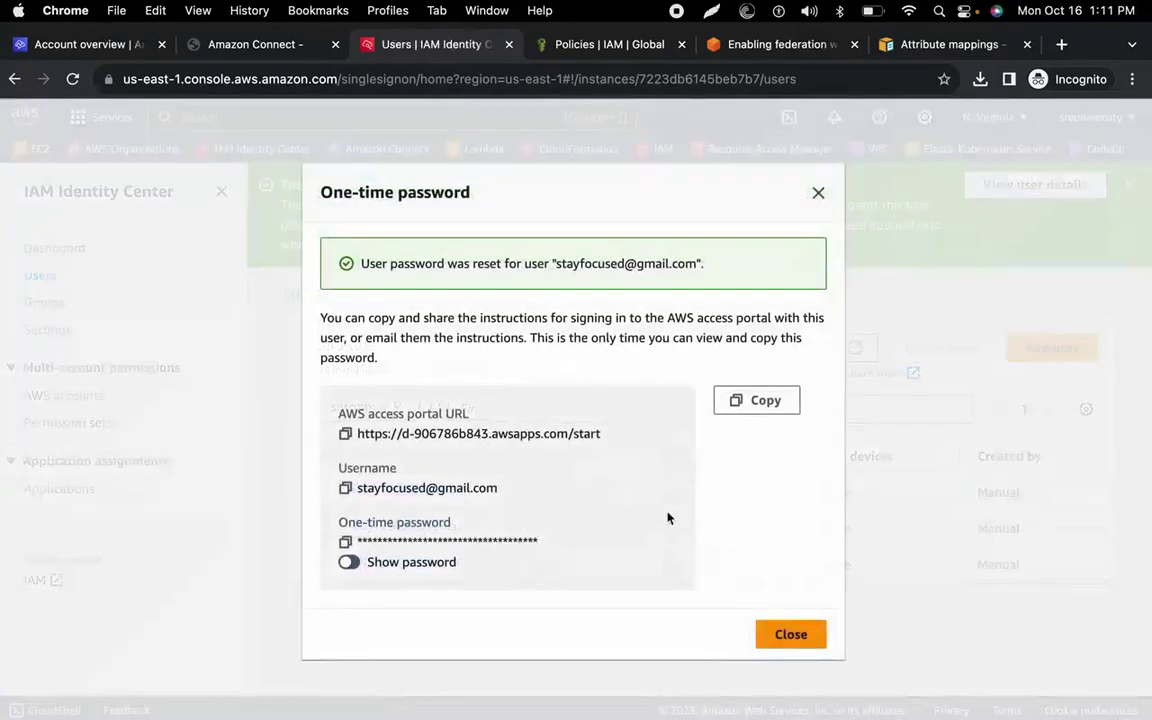
Save the AWS access portal URL on a new line in the note.
click(346, 436)
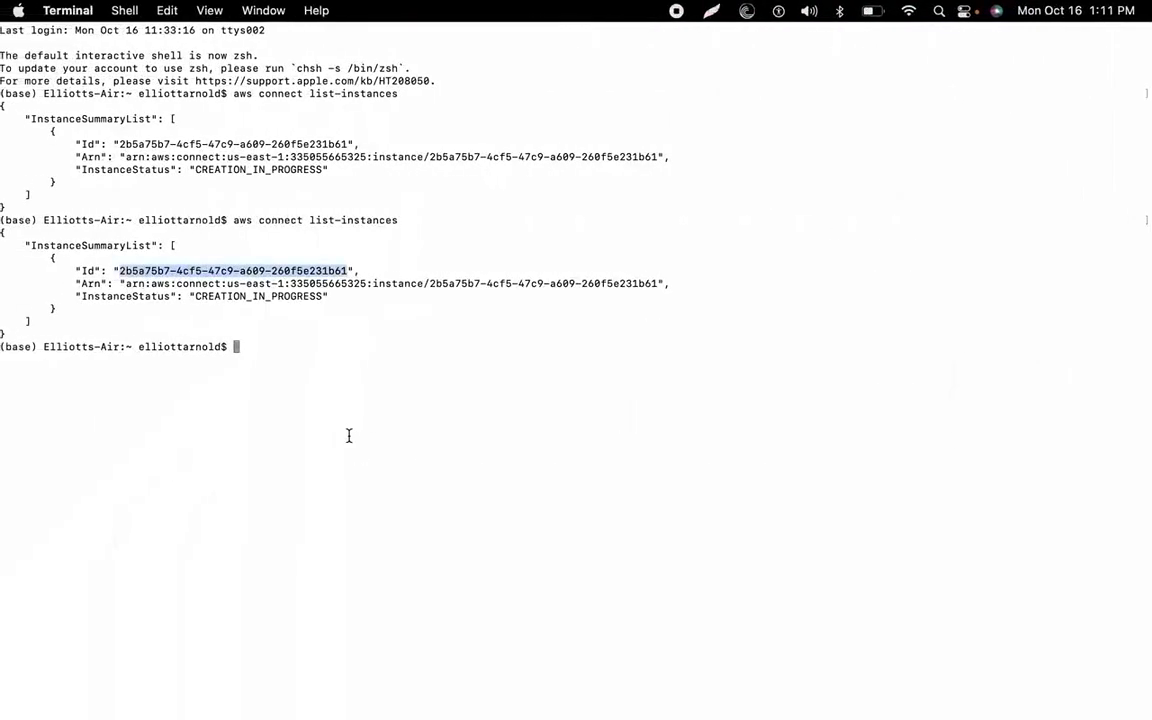
key(ctrl+Left)
key(Return)
key(Return)
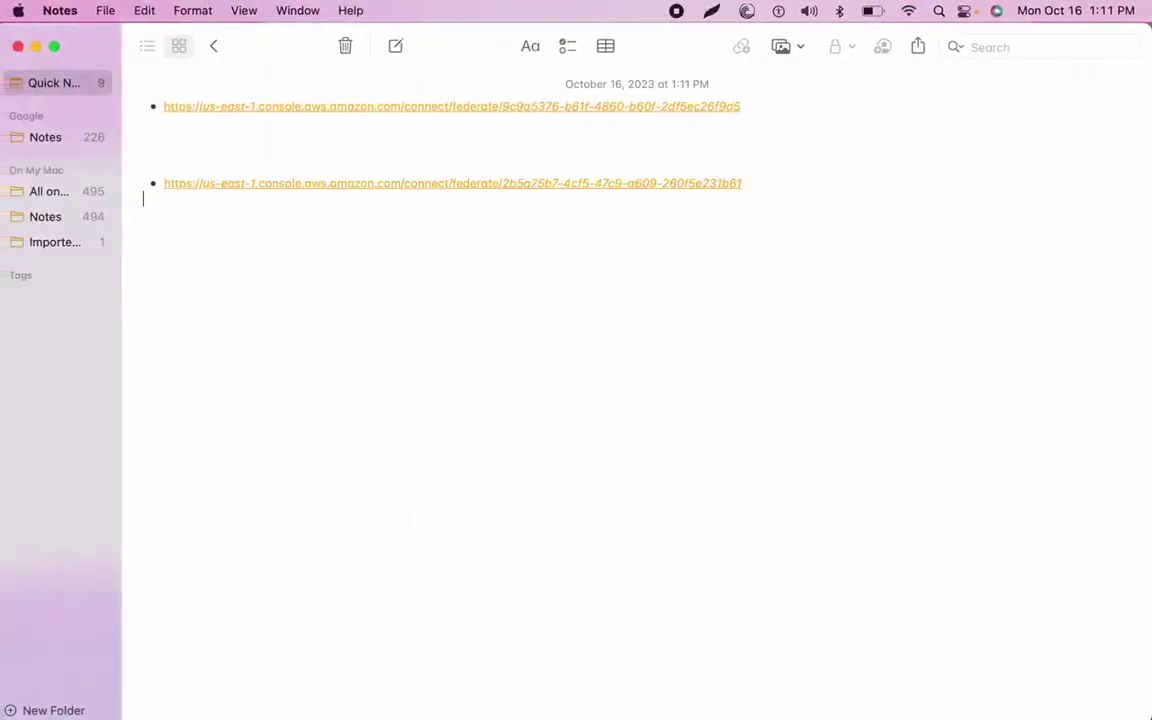
key(super+v)
key(ctrl+Right)
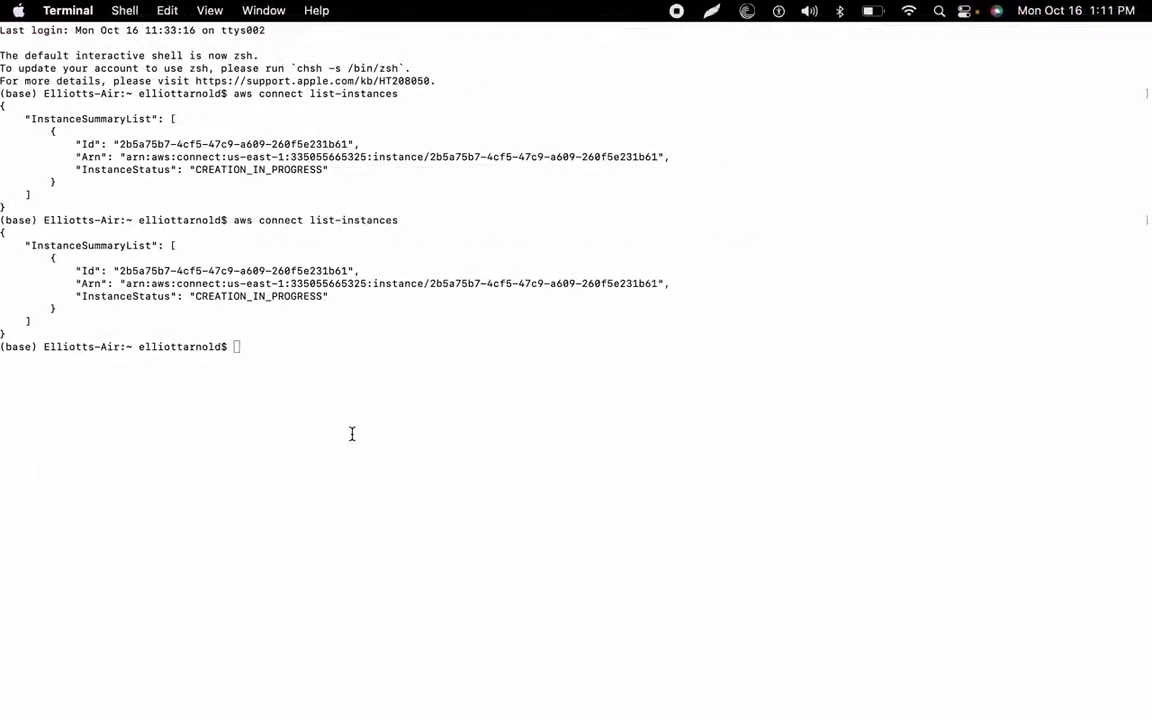
key(ctrl+Right)
Add the new user's username on the next line of the note.
click(344, 487)
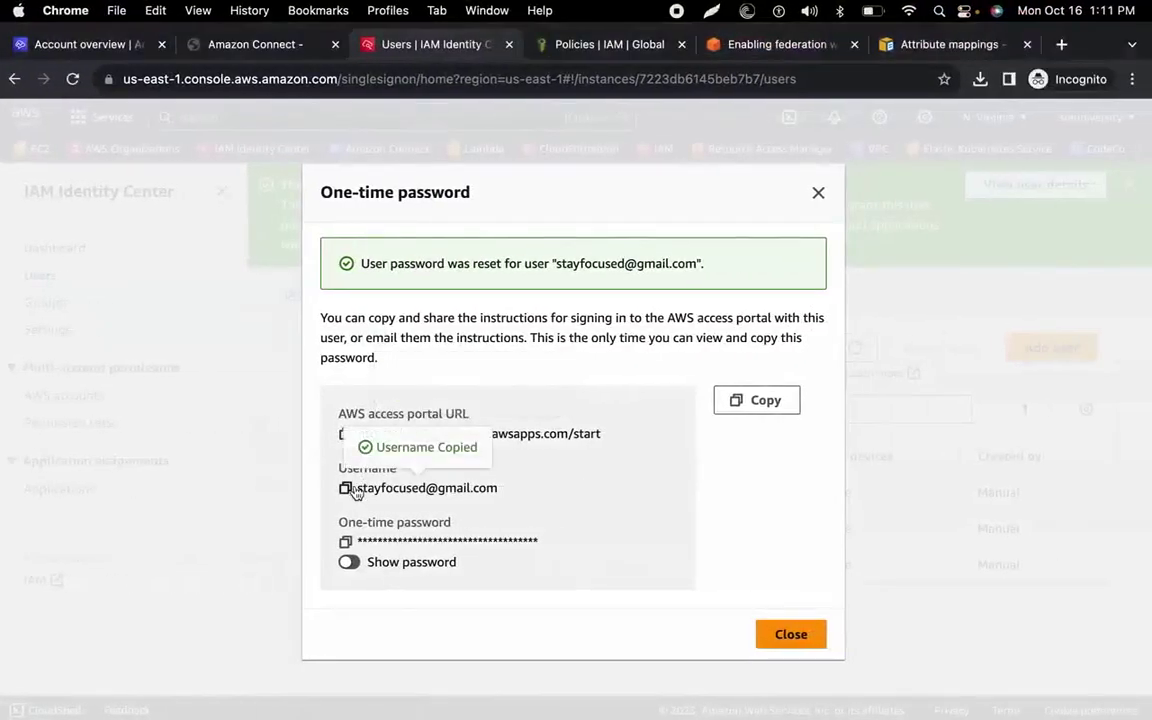
key(ctrl+Left)
key(Return)
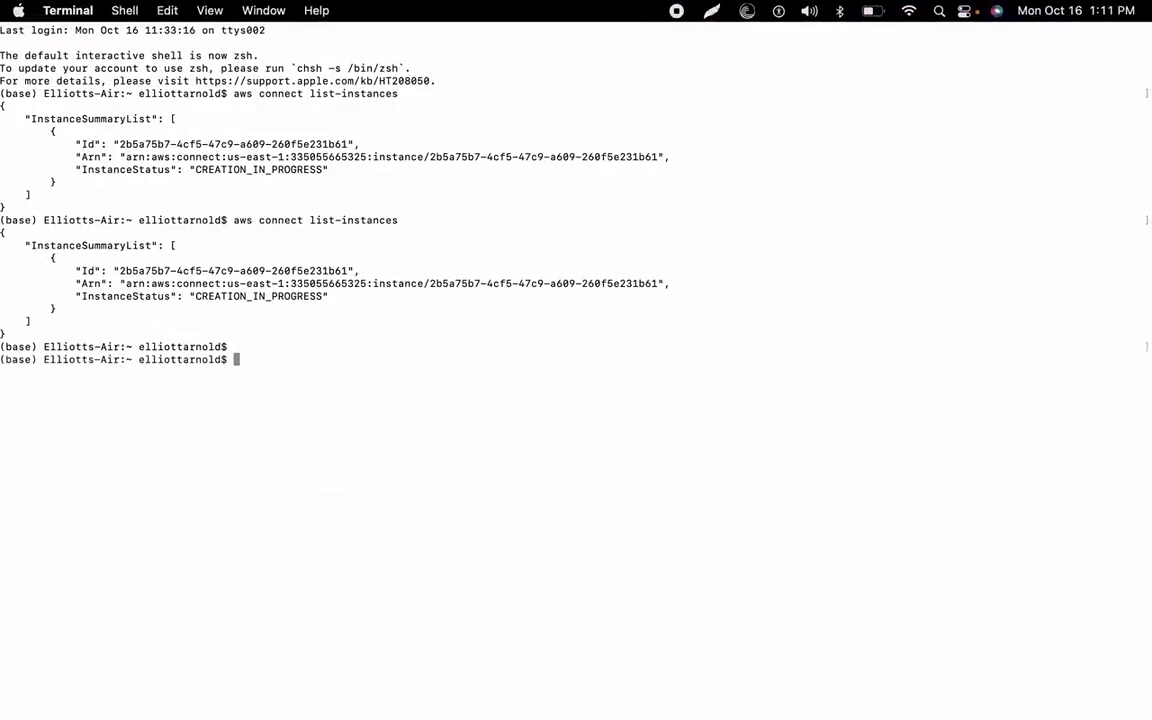
key(ctrl+Left)
key(Return)
key(super+v)
key(ctrl+Right)
key(ctrl+Right)
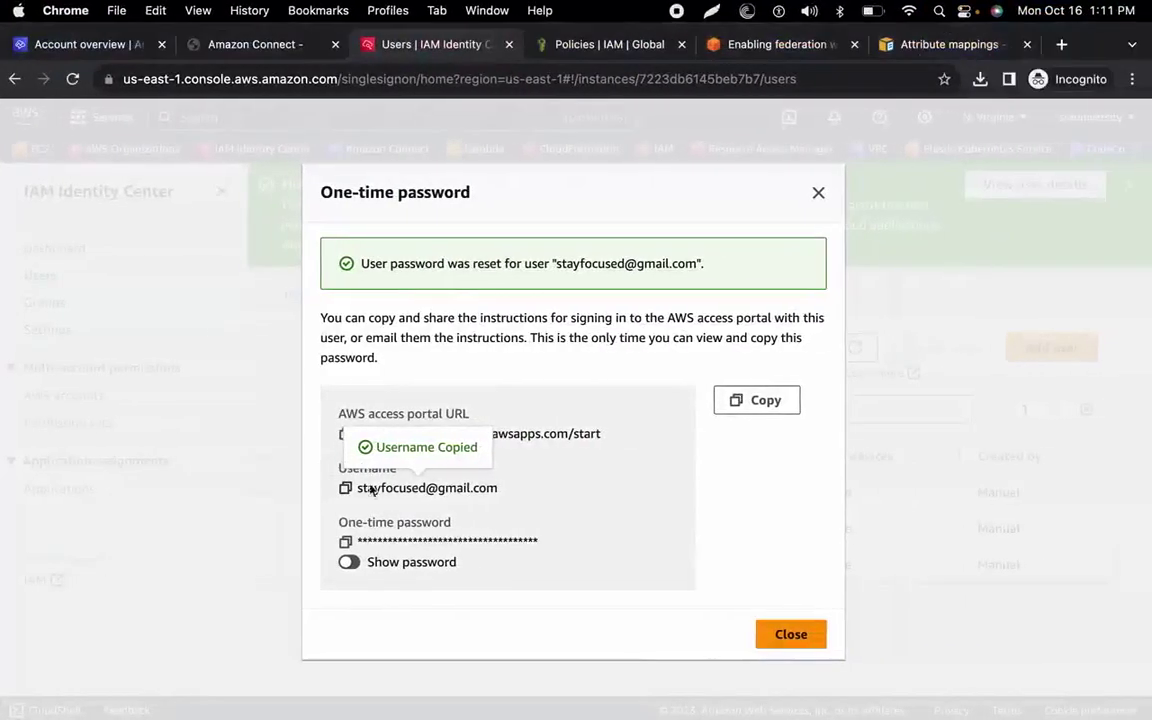
Paste the one-time password into the note and close the password dialog.
click(347, 543)
key(ctrl+Left)
key(ctrl+Left)
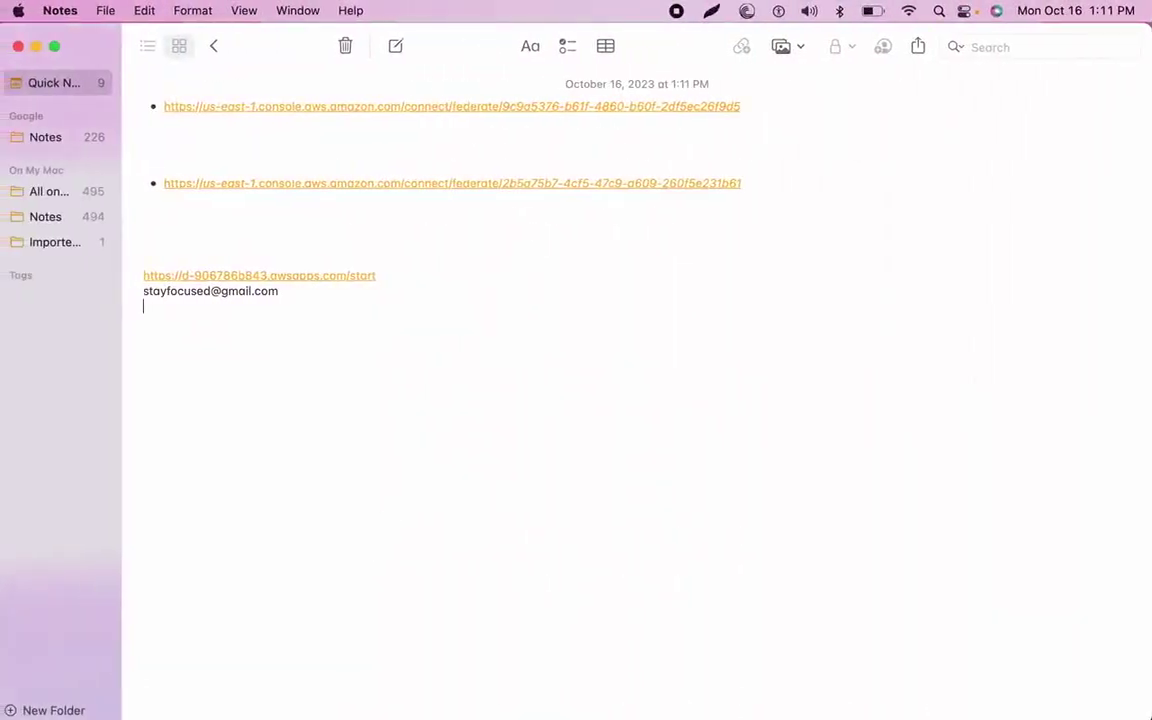
key(super+v)
key(ctrl+Right)
key(ctrl+Right)
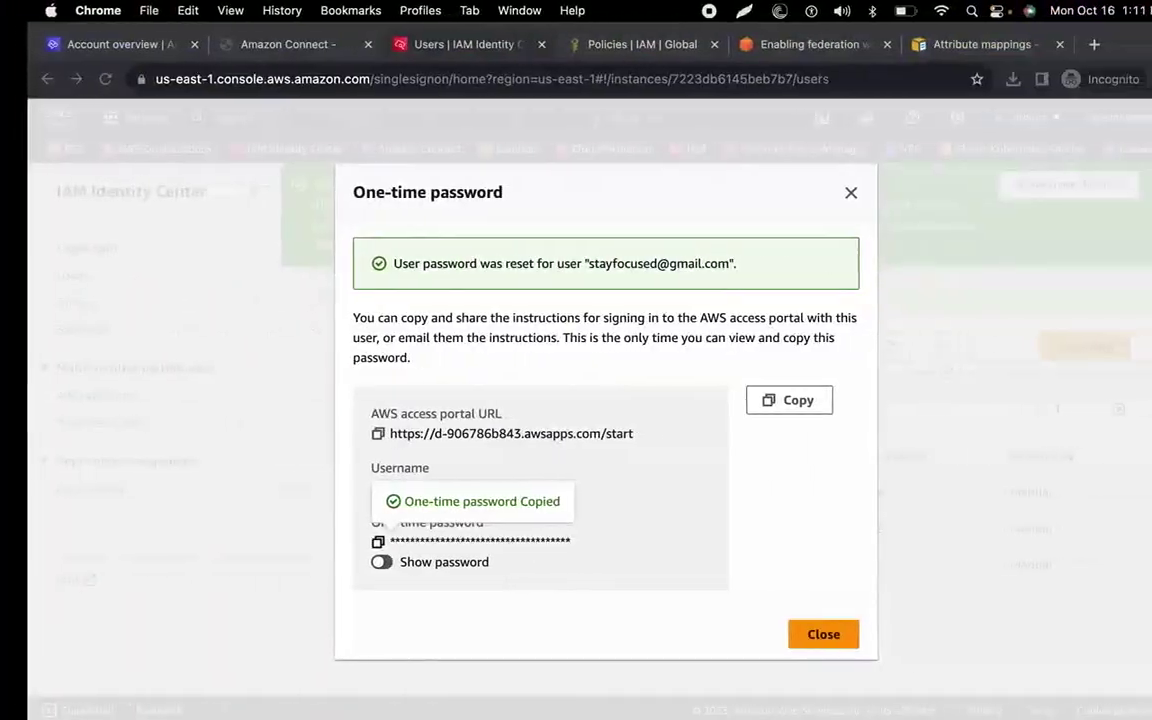
click(784, 632)
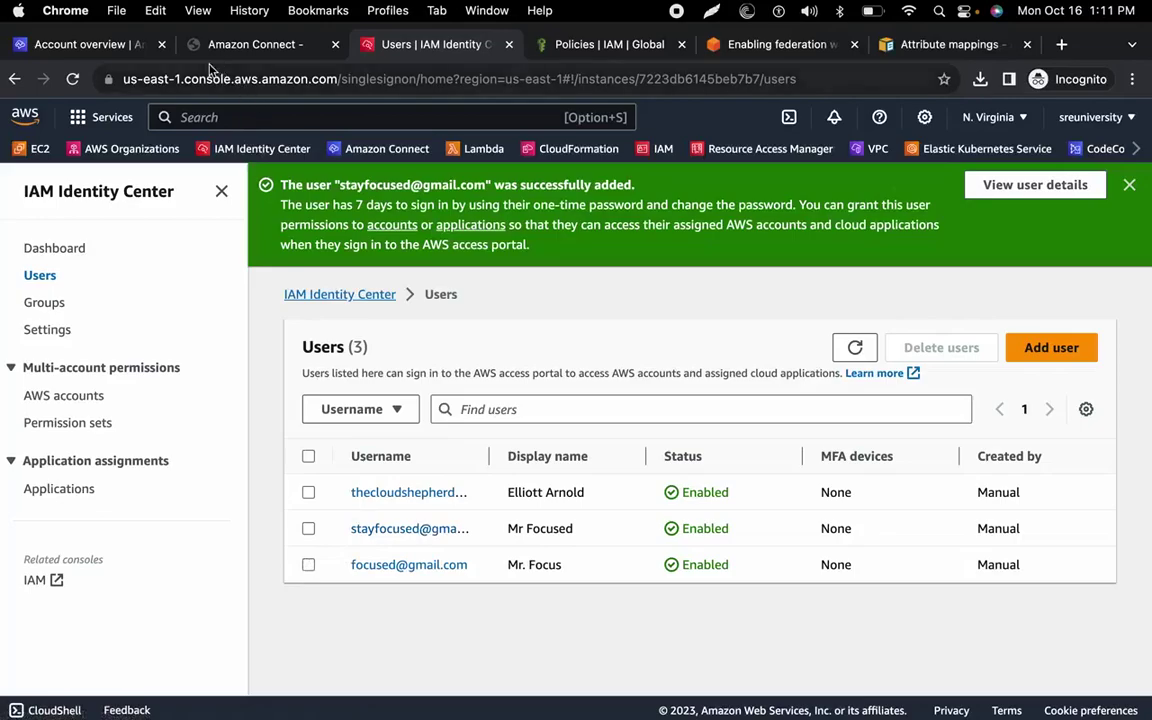
key(ctrl+Right)
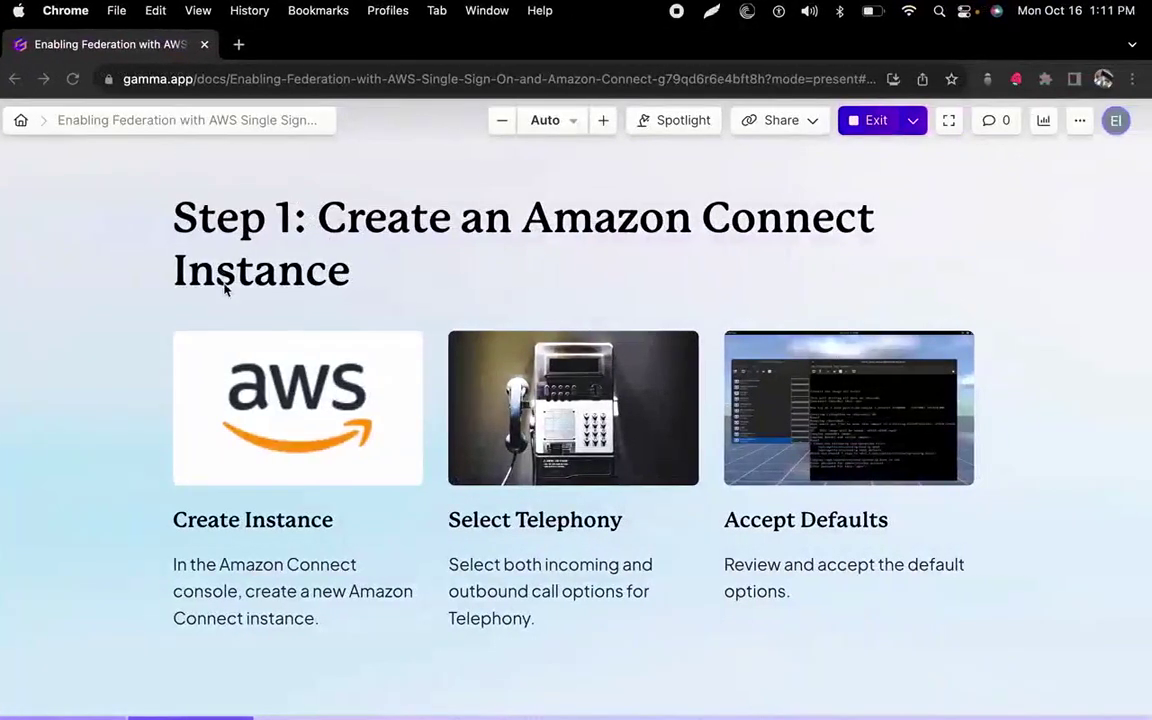
scroll(224, 290, down, 5)
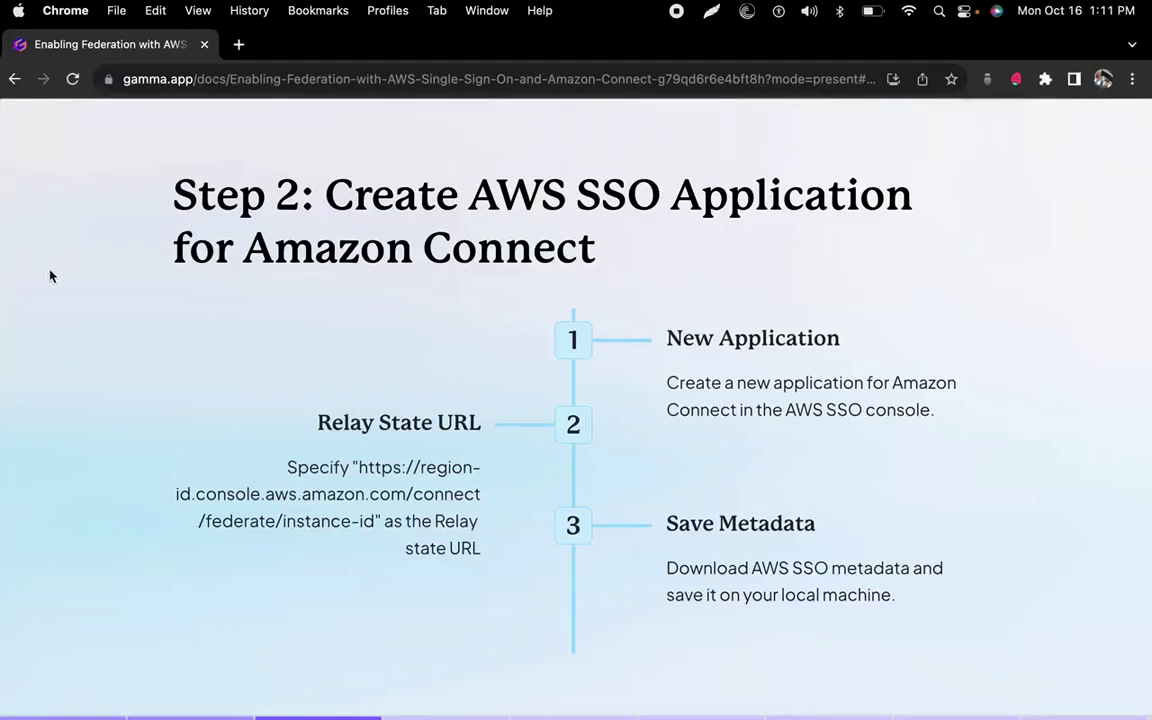
mouse_move(50, 272)
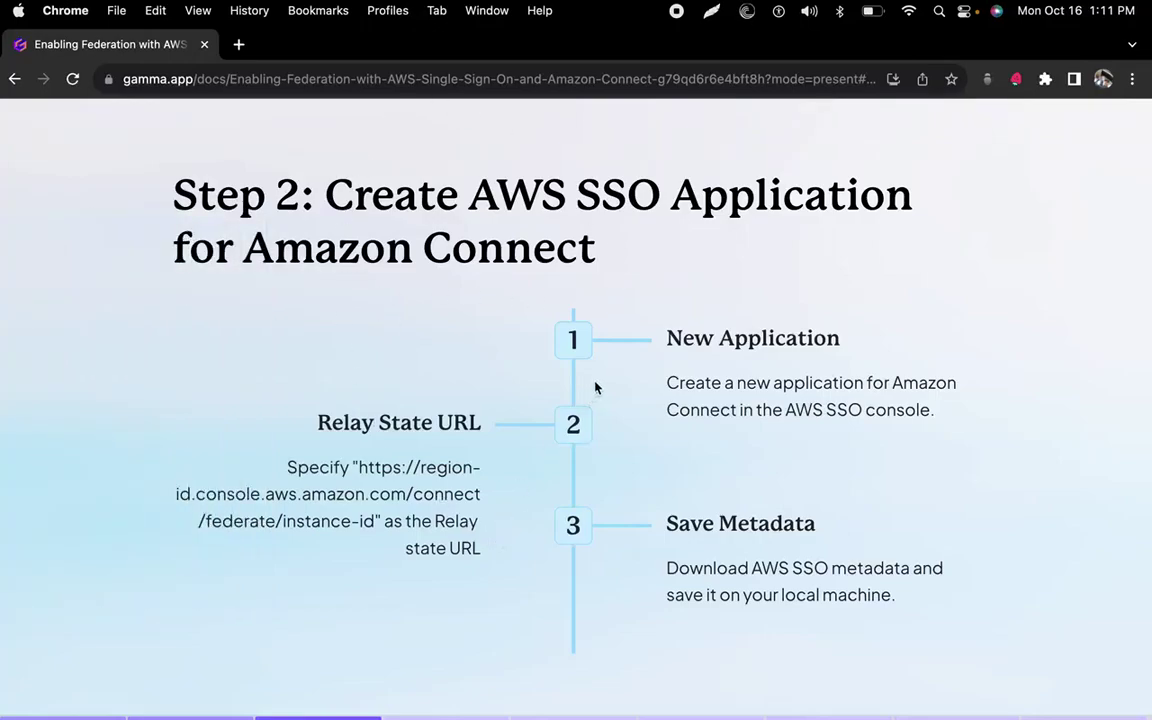
key(ctrl+Left)
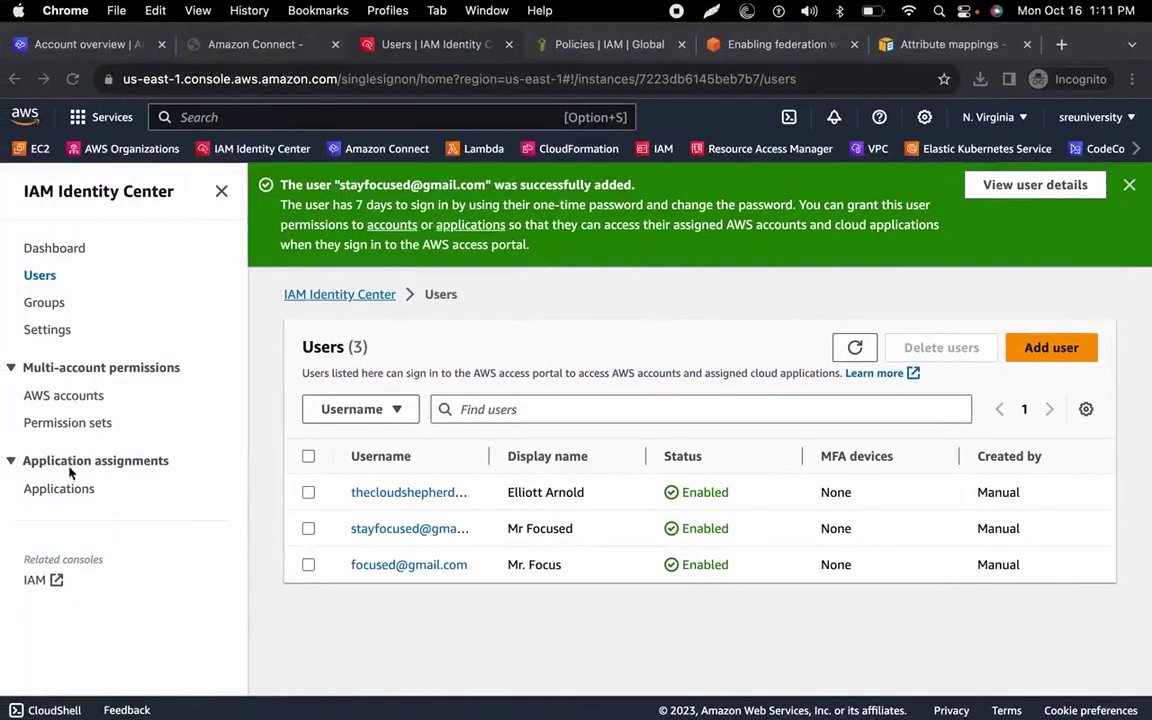
Start adding the preintegrated Amazon Connect application, found by searching 'connec' in the catalogue.
click(64, 490)
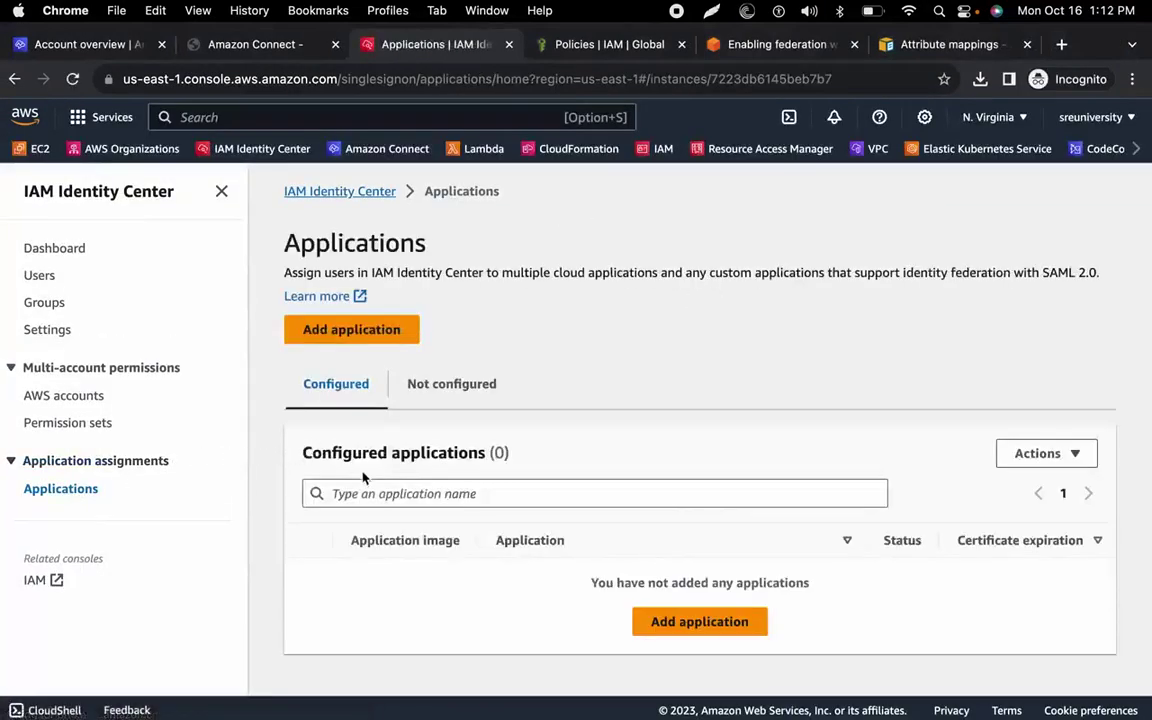
click(658, 623)
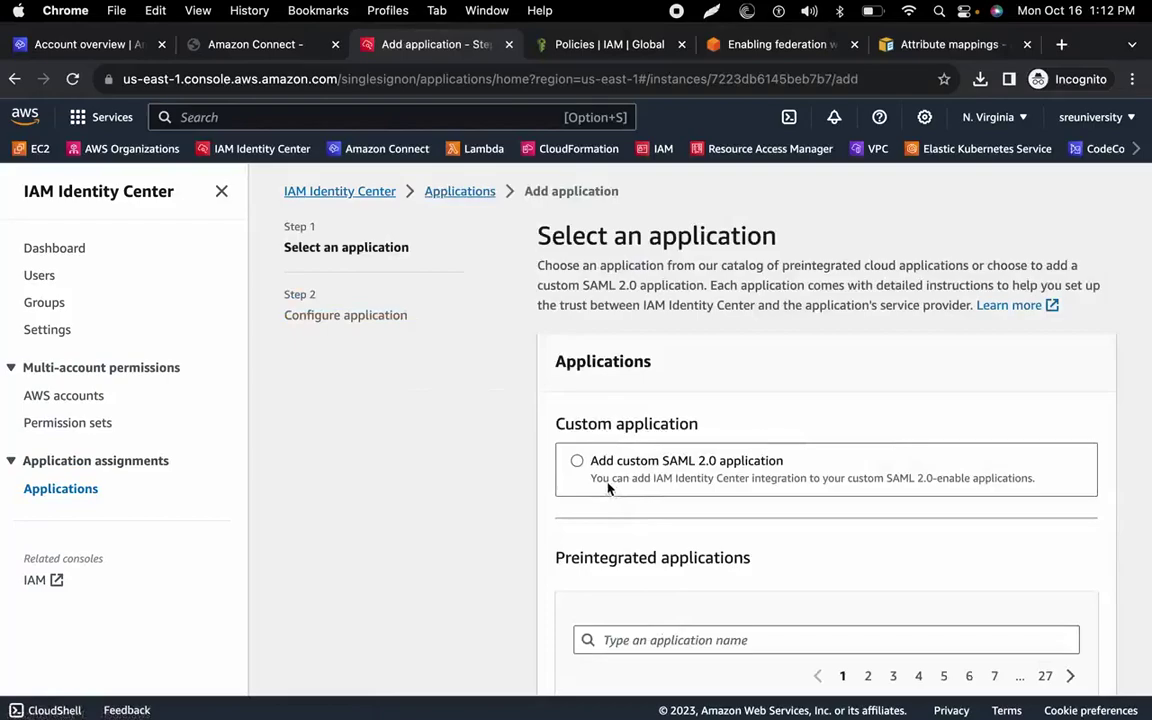
scroll(640, 560, down, 2)
scroll(634, 541, down, 1)
click(787, 437)
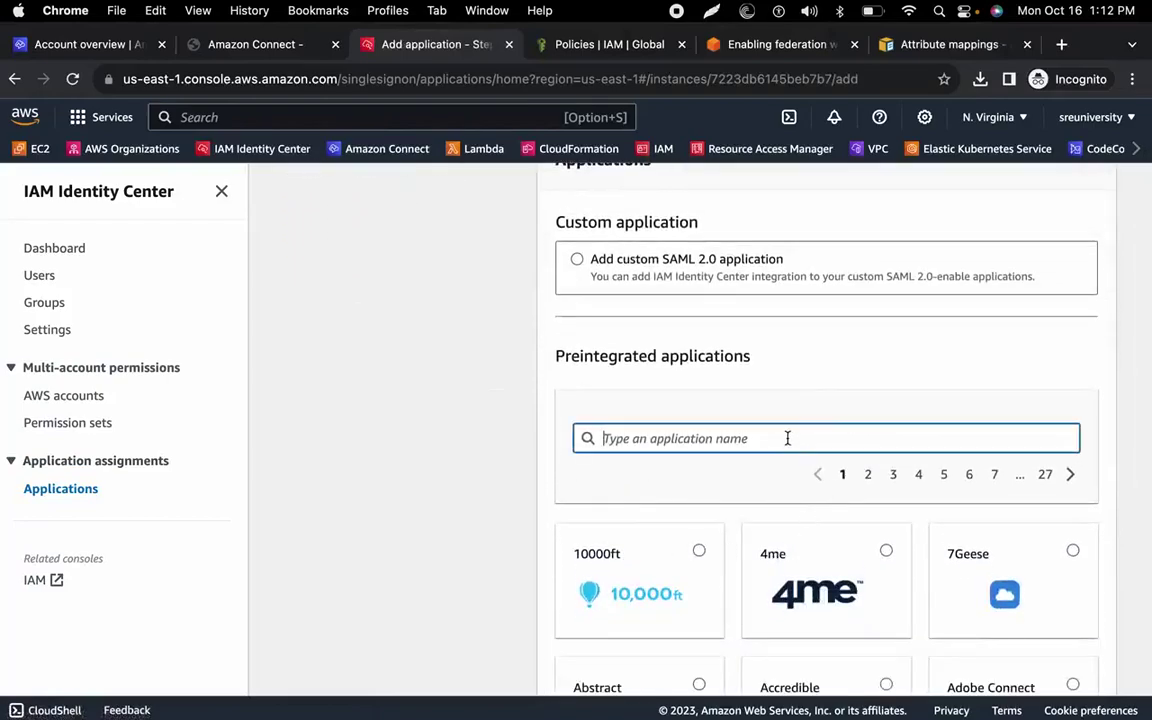
text(connec)
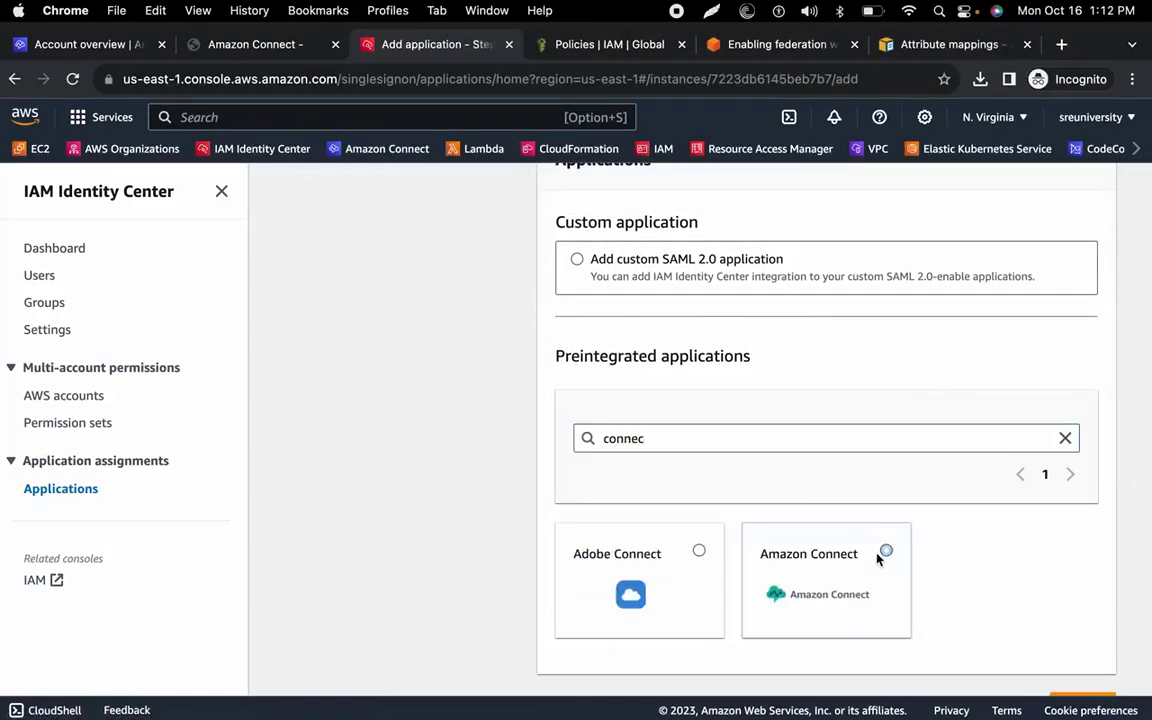
click(887, 549)
scroll(874, 553, down, 1)
click(1078, 663)
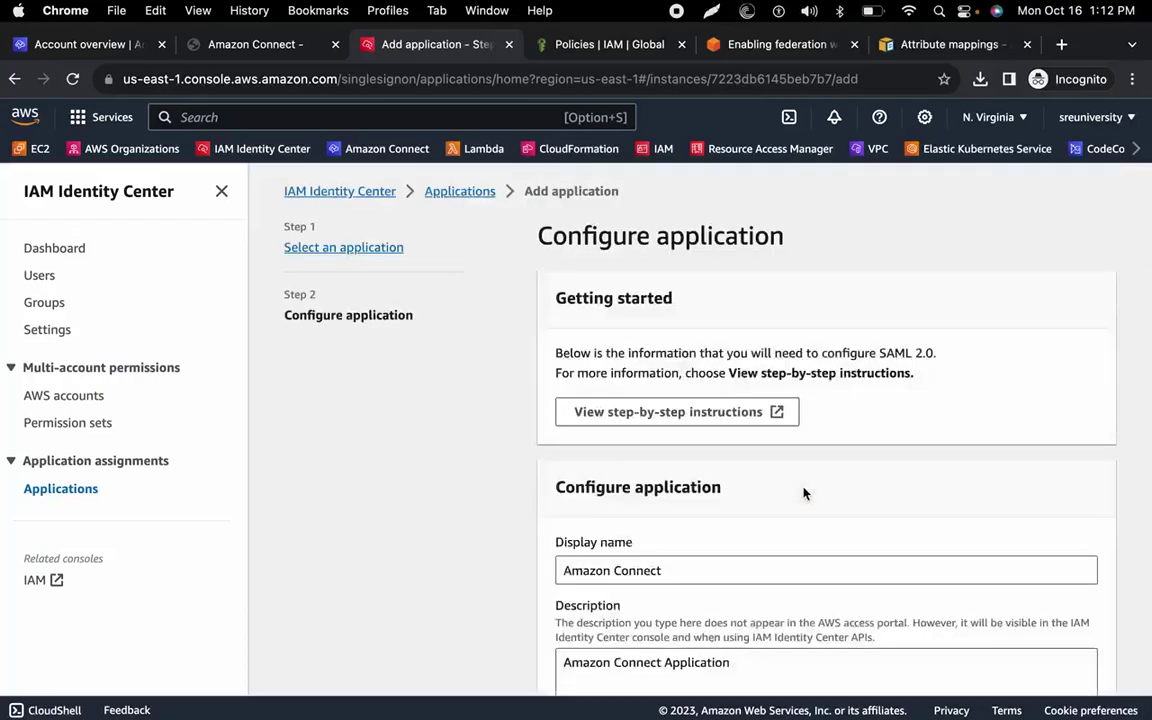
Download the IAM Identity Center SAML metadata file and save it to the computer.
scroll(803, 493, down, 8)
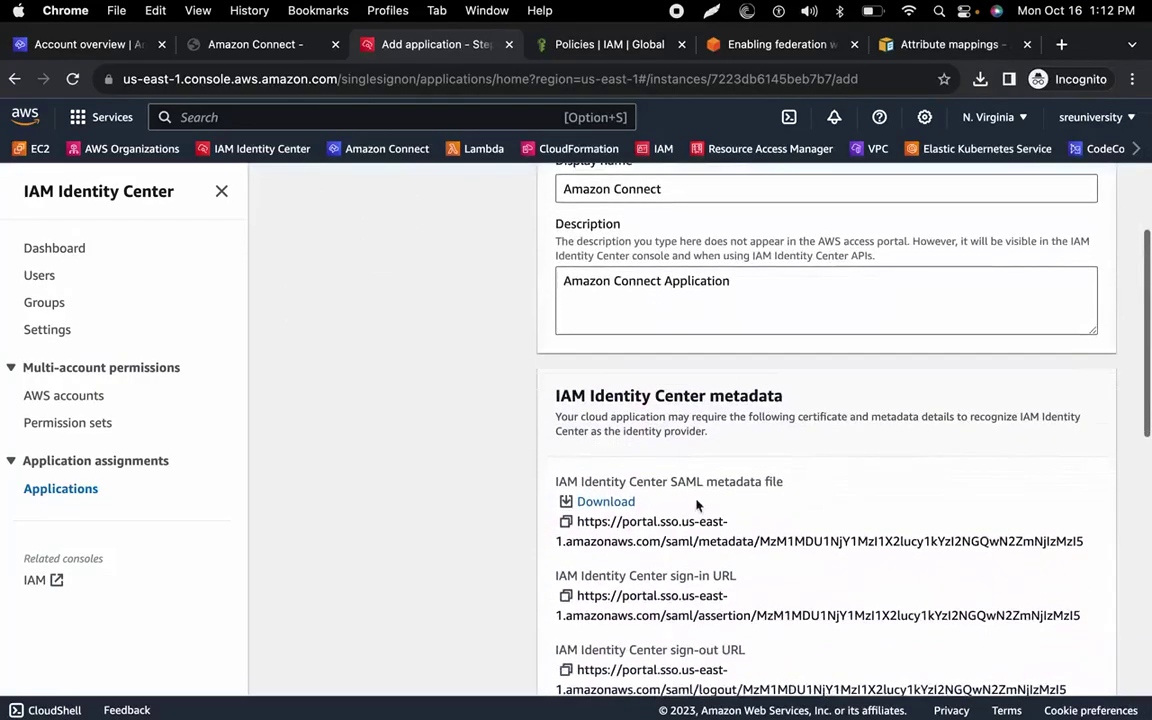
click(604, 501)
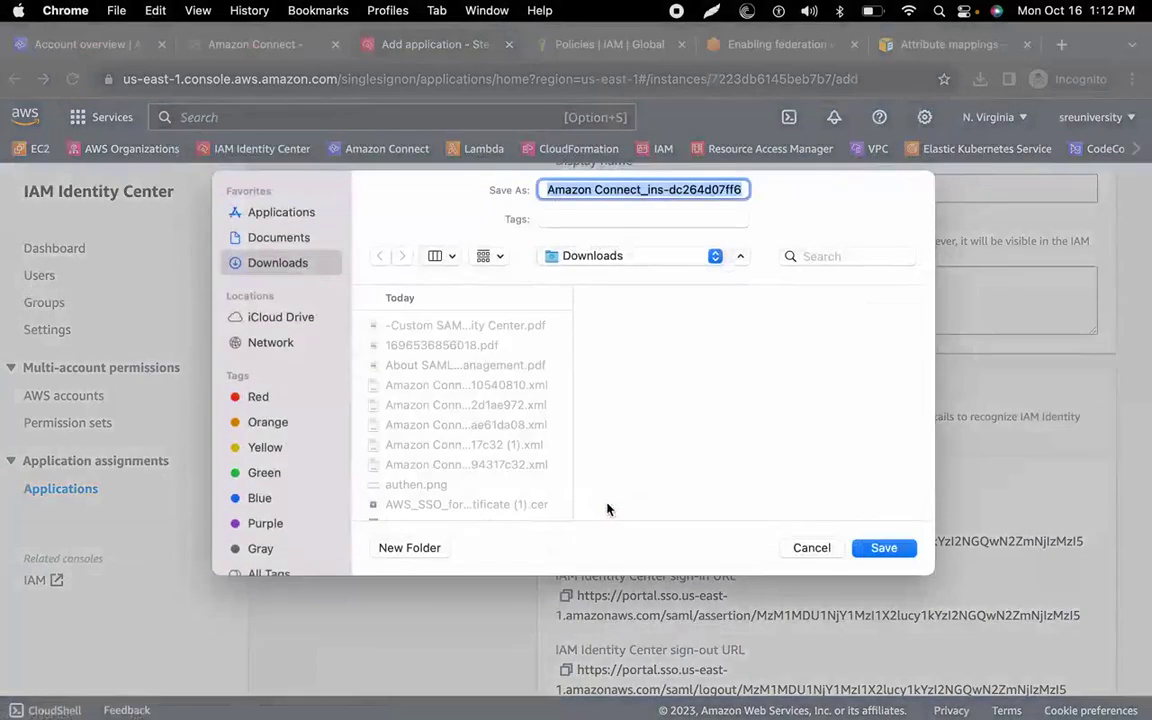
click(882, 548)
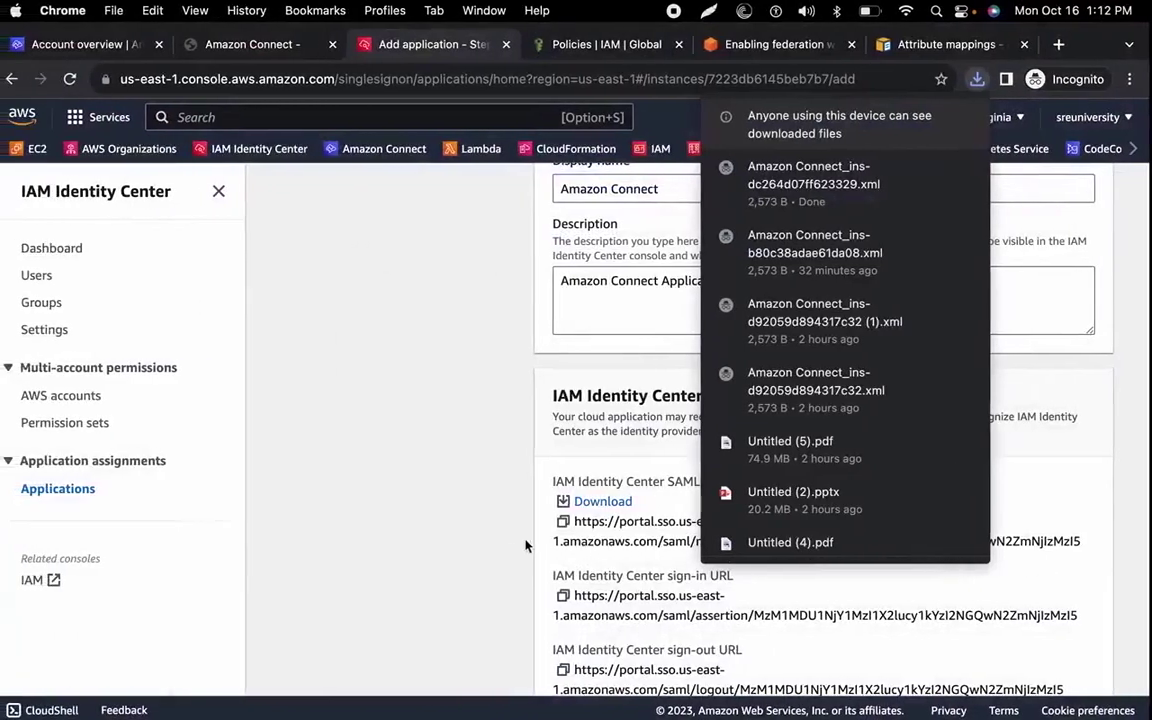
click(435, 545)
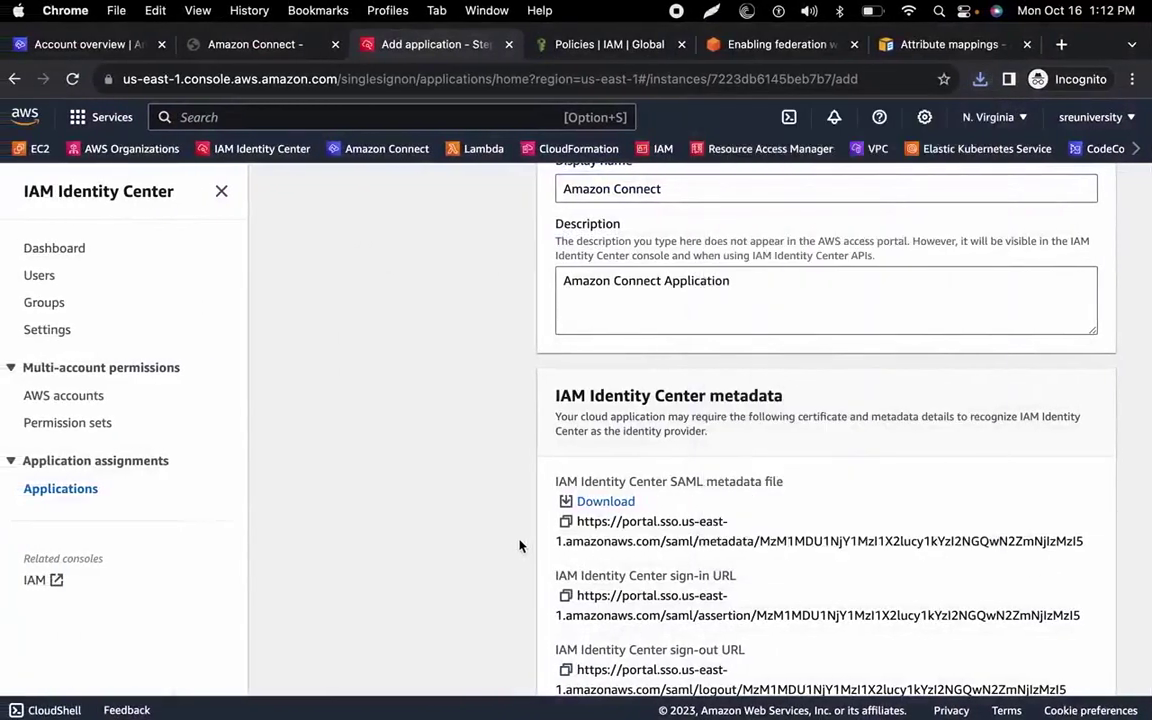
key(super+grave)
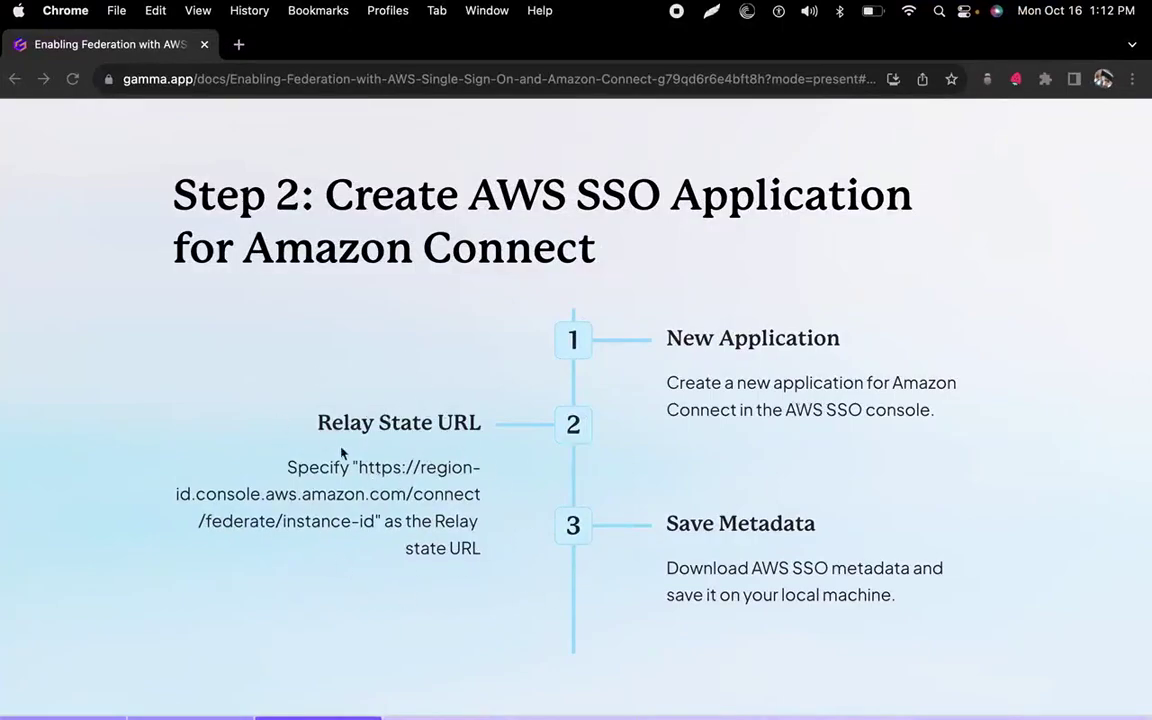
Copy the example relay state URL from the presentation slide into the note.
key(super+grave)
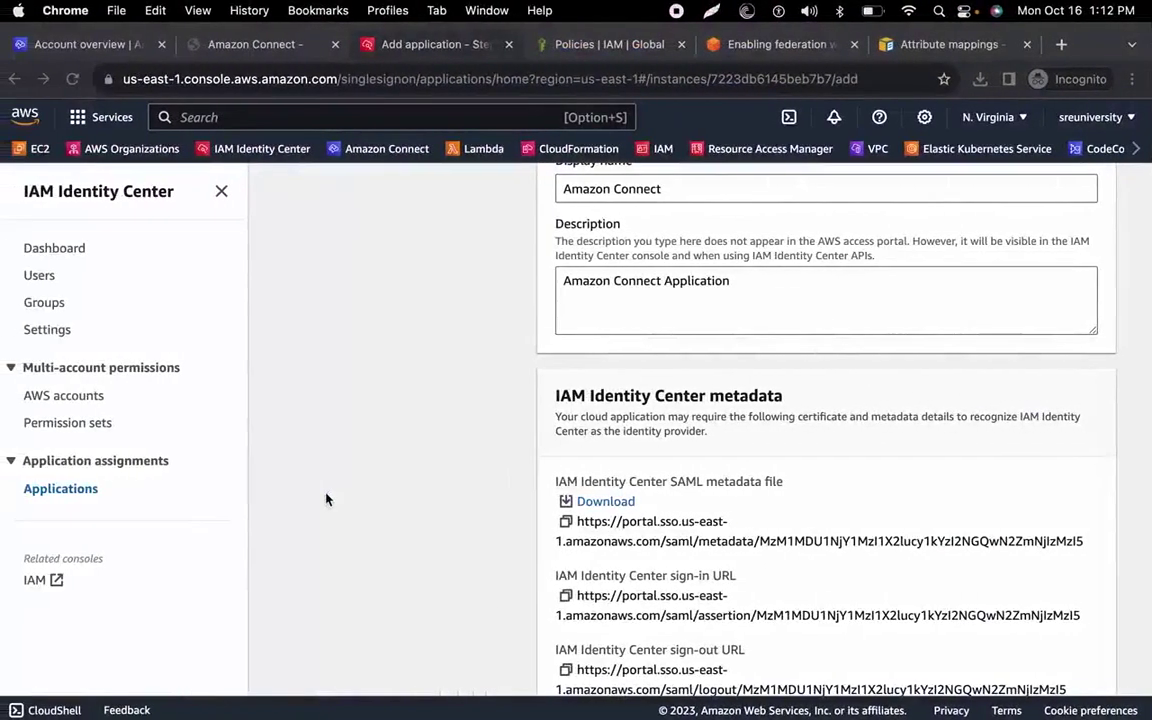
key(ctrl+Left)
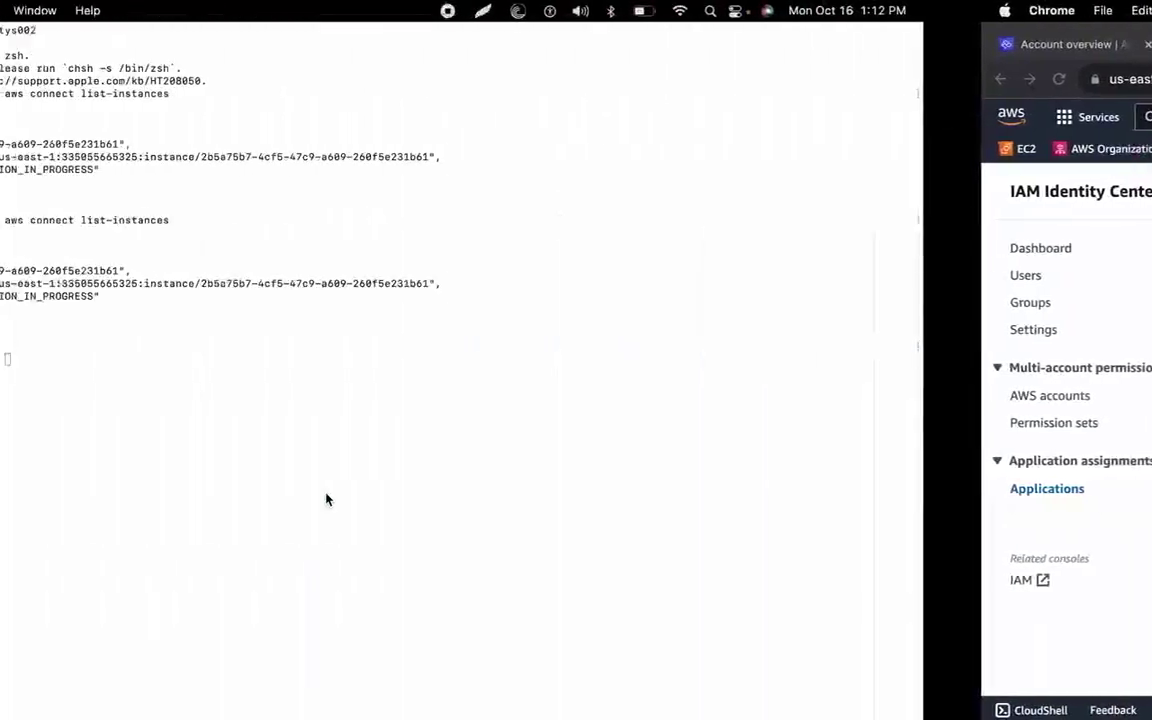
key(ctrl+Left)
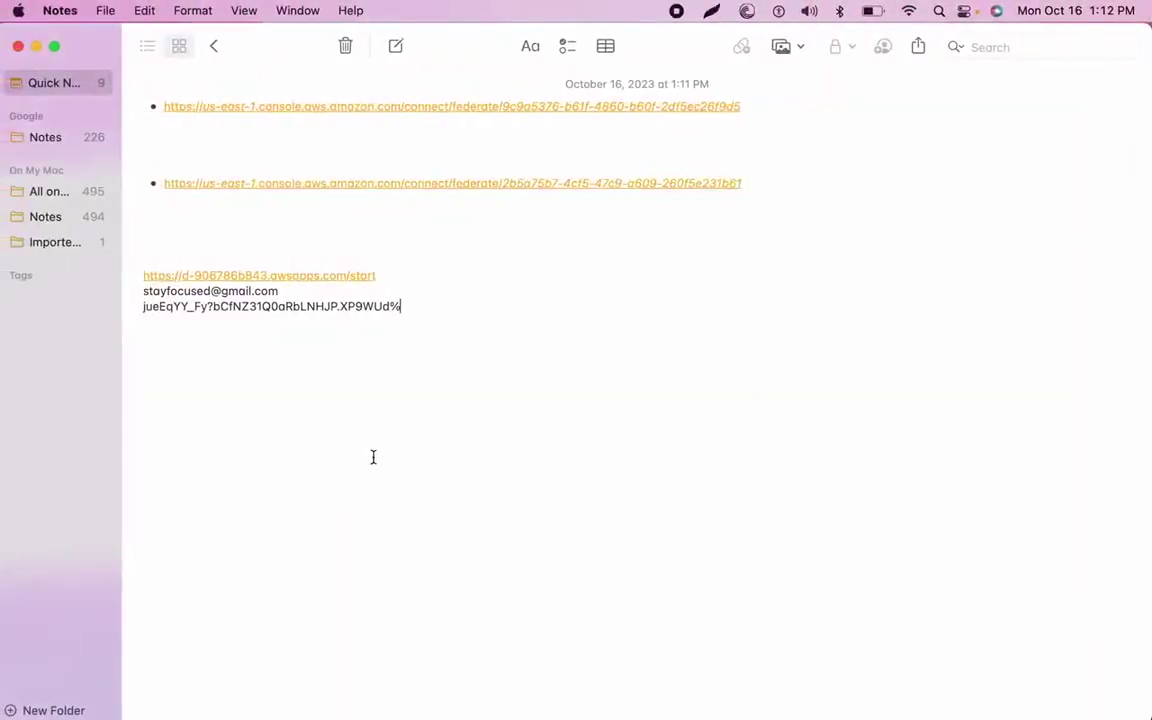
key(ctrl+Right)
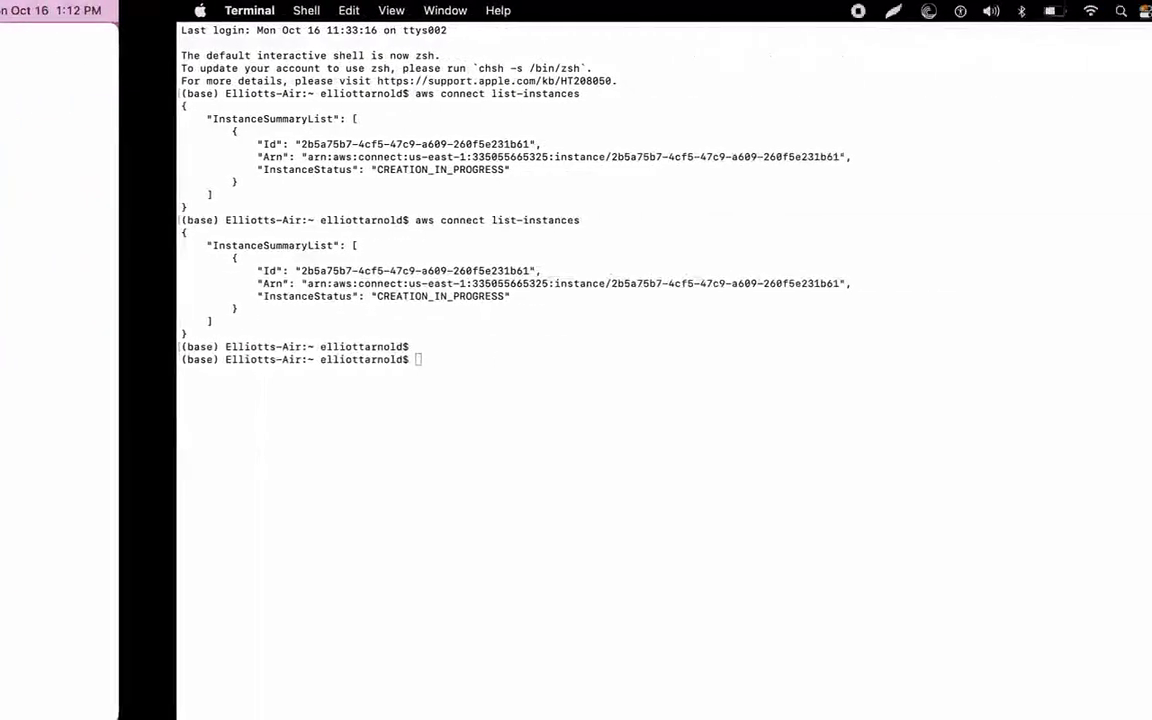
key(ctrl+Right)
key(ctrl+Right)
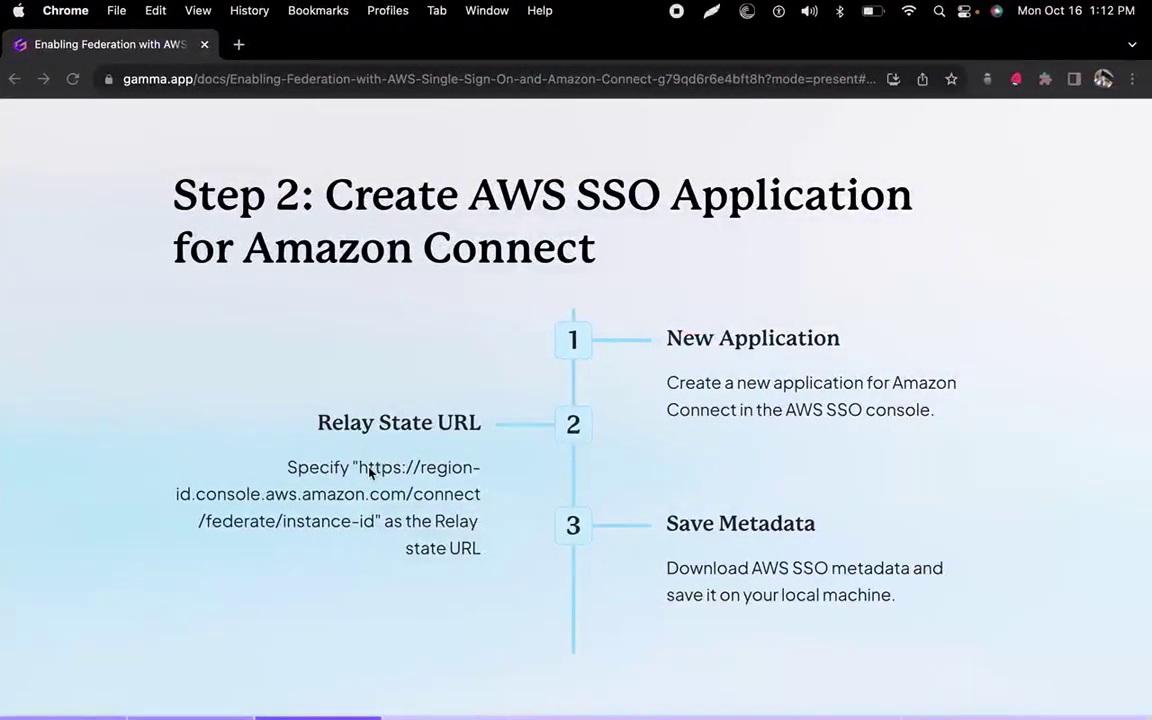
drag(361, 467, 370, 513)
key(super+c)
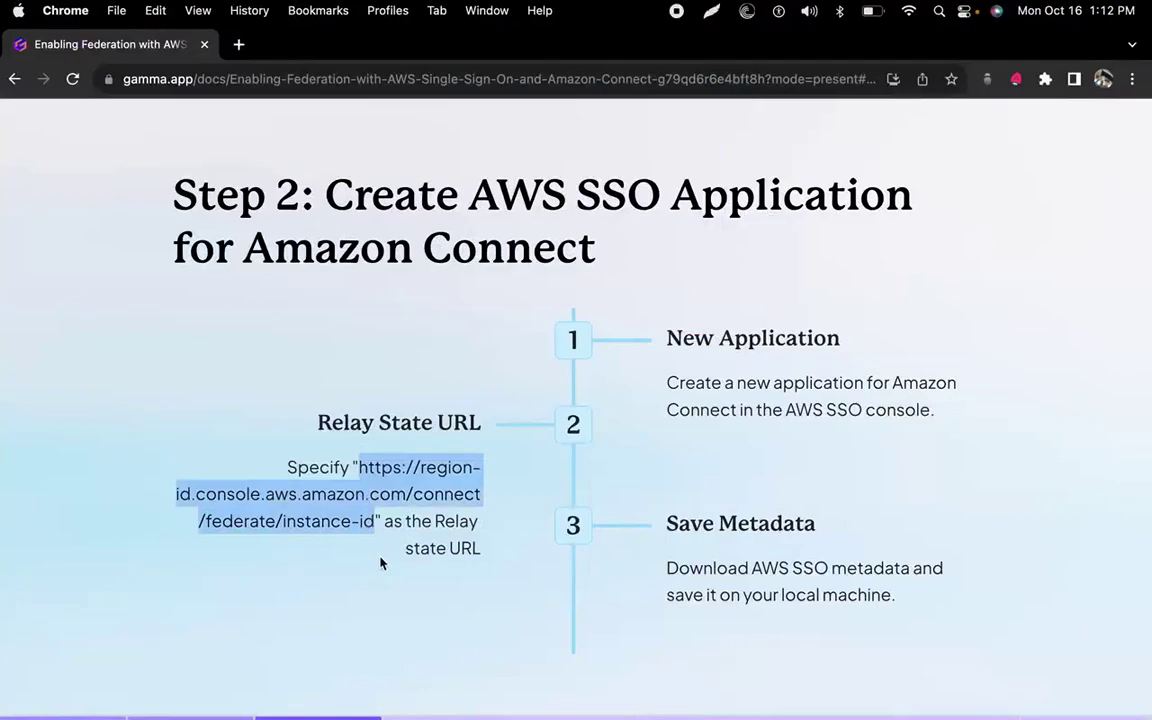
key(ctrl+Left)
key(ctrl+Left)
key(ctrl+Left)
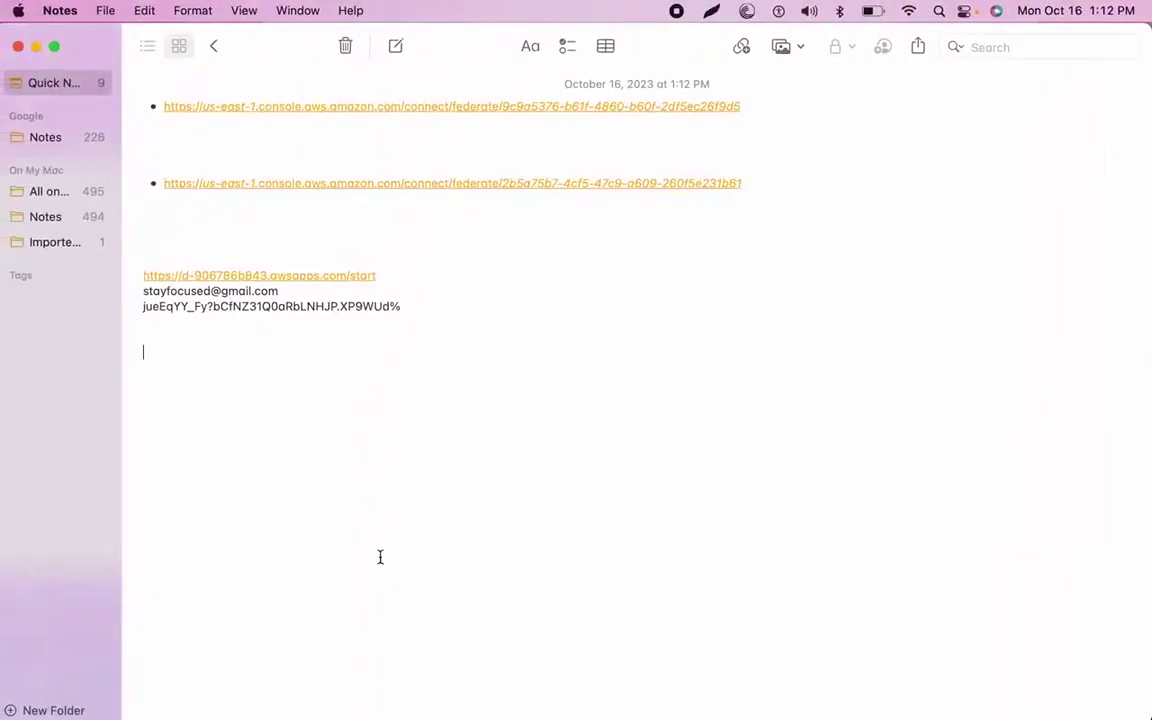
key(super+v)
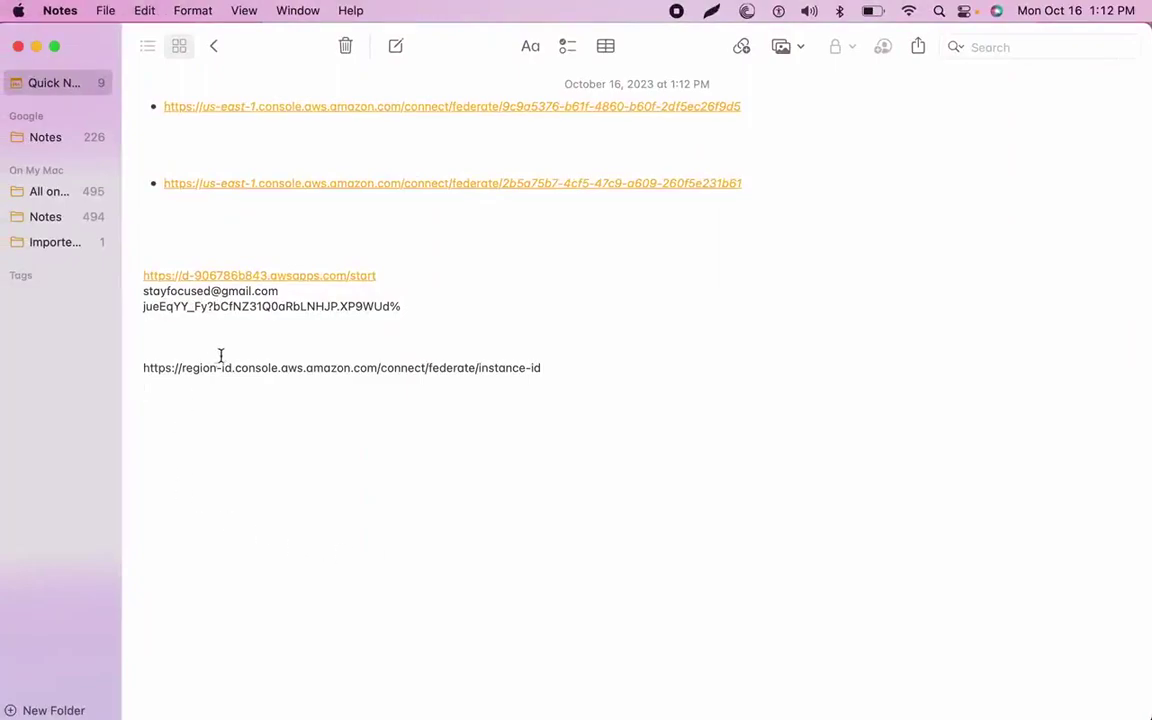
Replace the region-id placeholder in the pasted URL with us-east-1.
drag(231, 374, 190, 374)
key(BackSpace)
key(BackSpace)
text(us-ease)
key(BackSpace)
text(t-1)
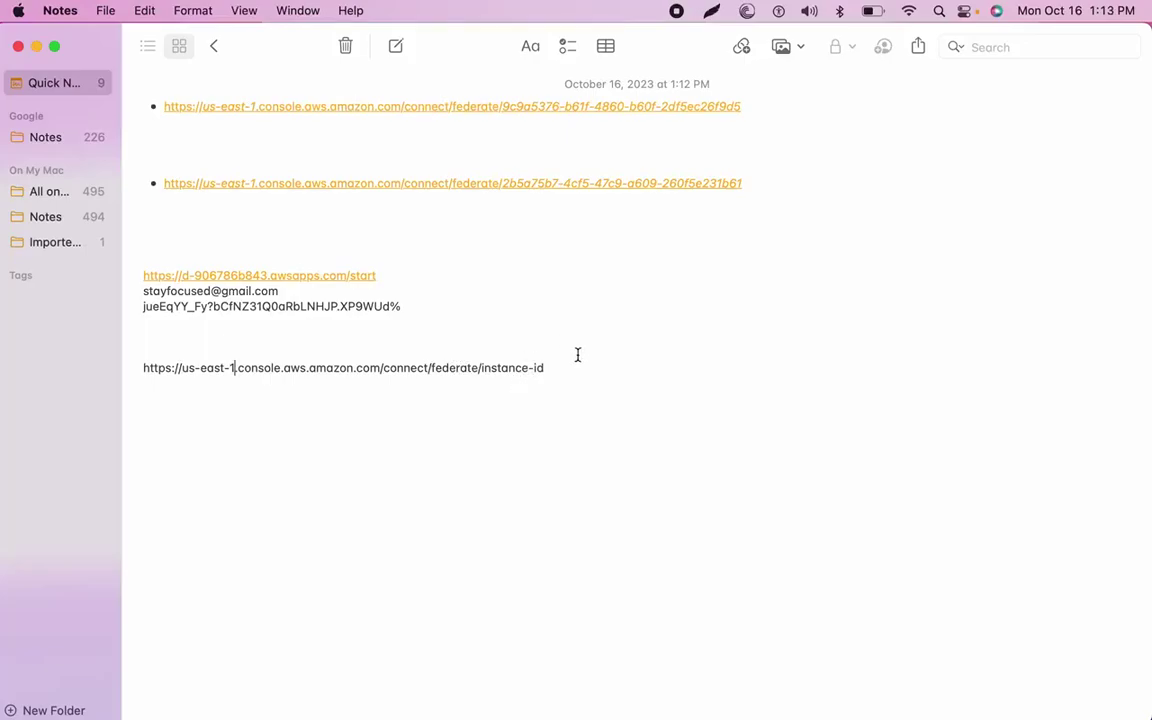
key(ctrl+Right)
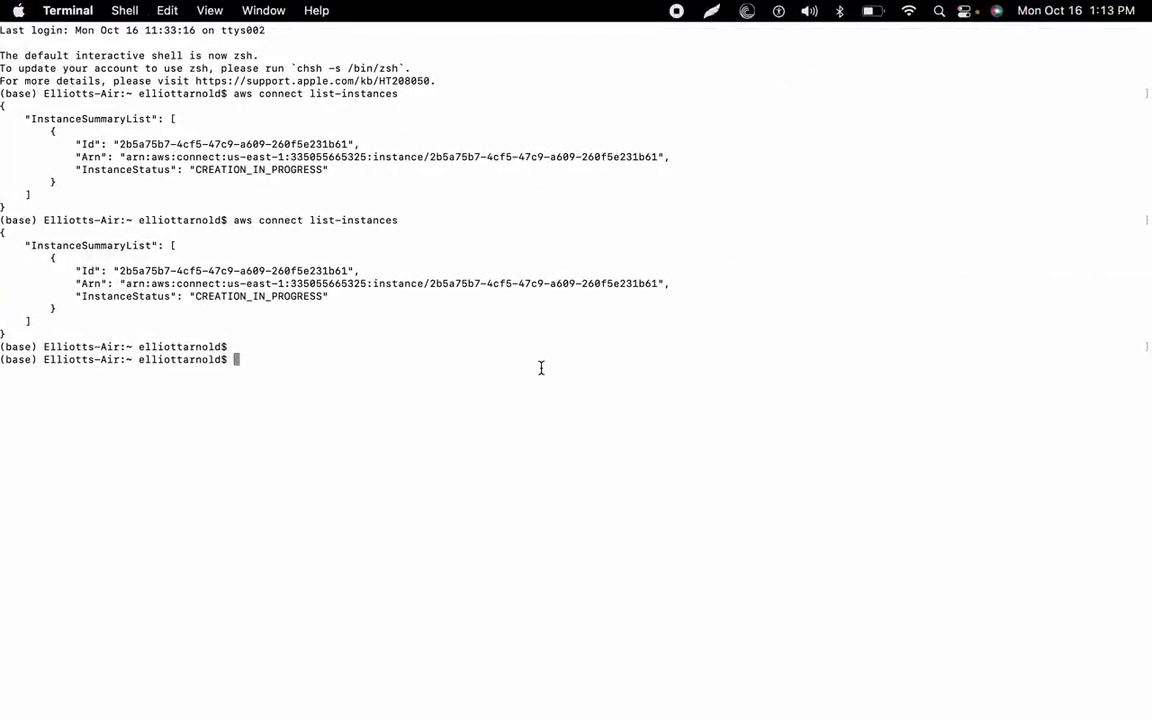
Rerun list-instances and paste the instance Id over instance-id in the notes URL.
key(Up)
key(Return)
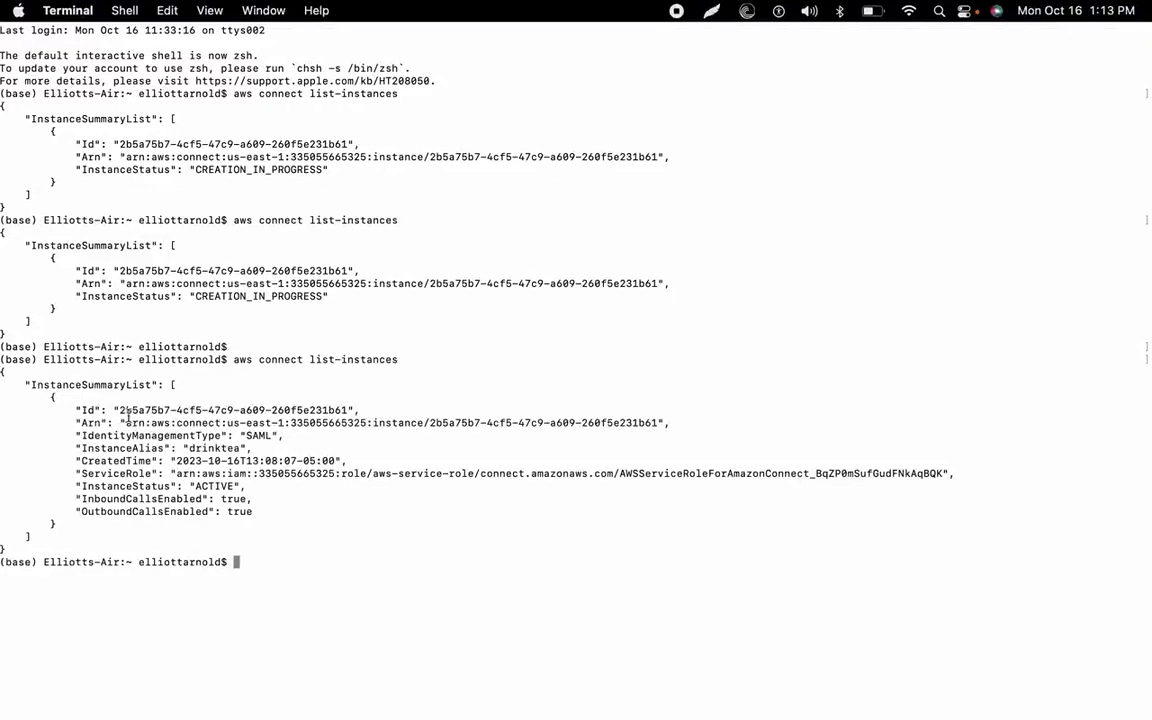
drag(120, 410, 348, 412)
key(cmd+c)
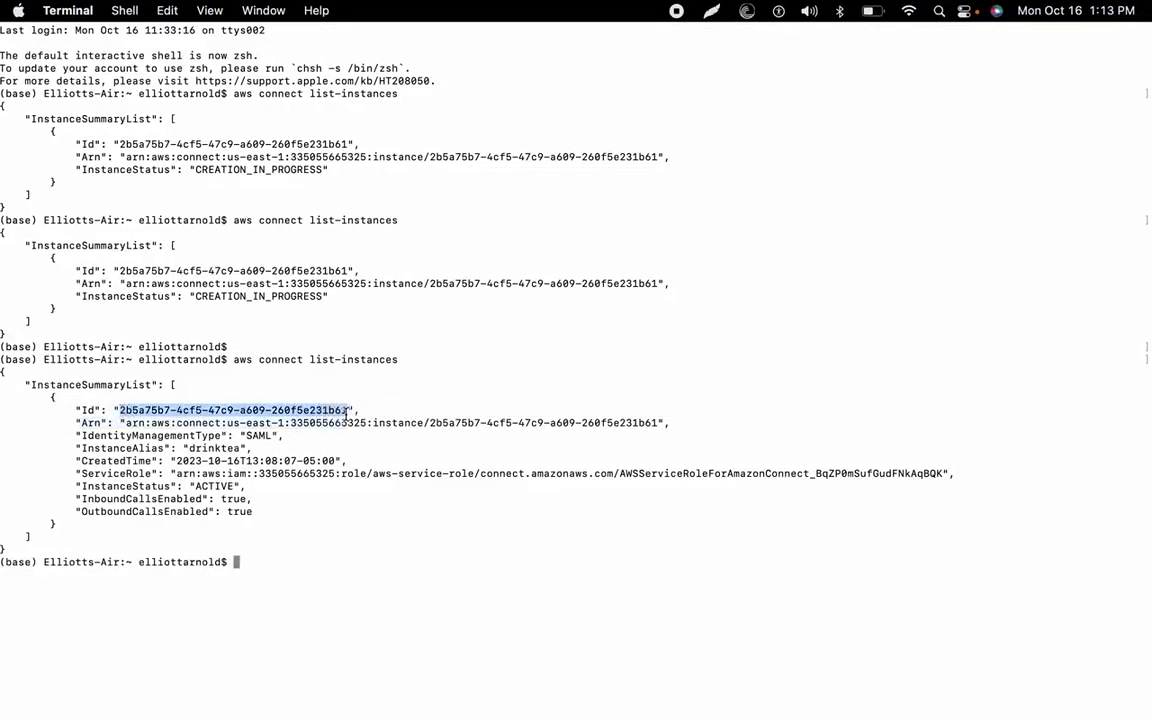
key(ctrl+Left)
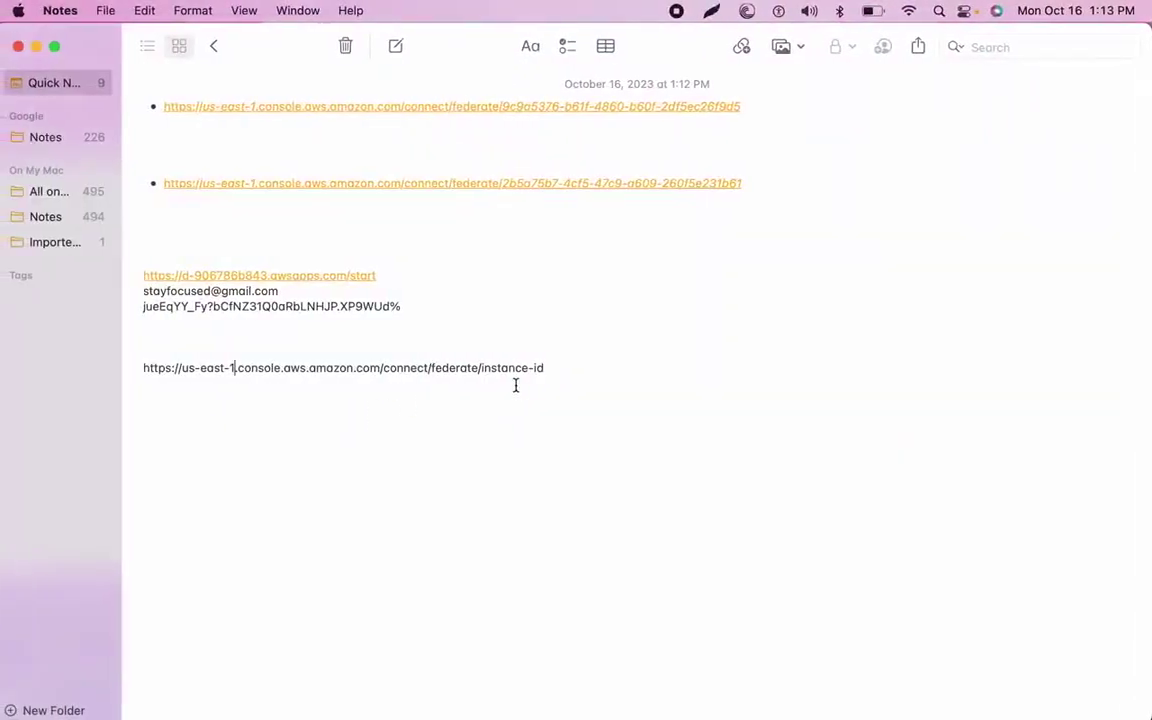
drag(482, 368, 550, 368)
key(cmd+v)
click(483, 368)
key(BackSpace)
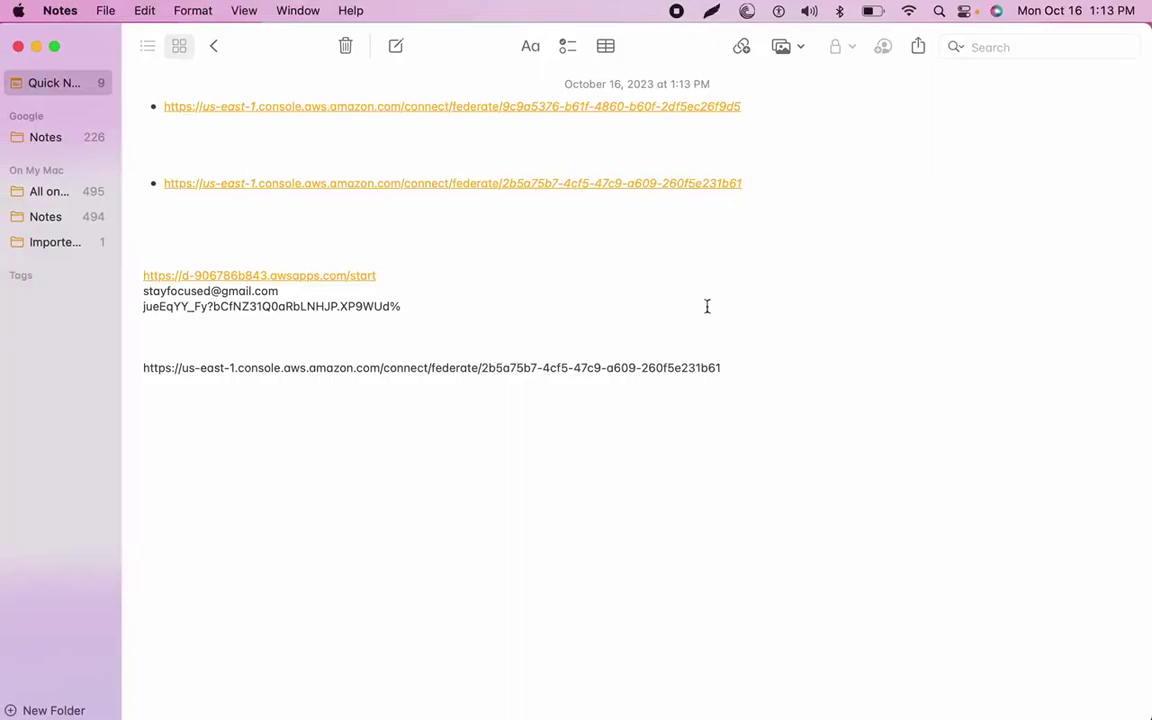
Copy the completed federate relay state URL from the note.
double_click(742, 372)
shift+click(140, 368)
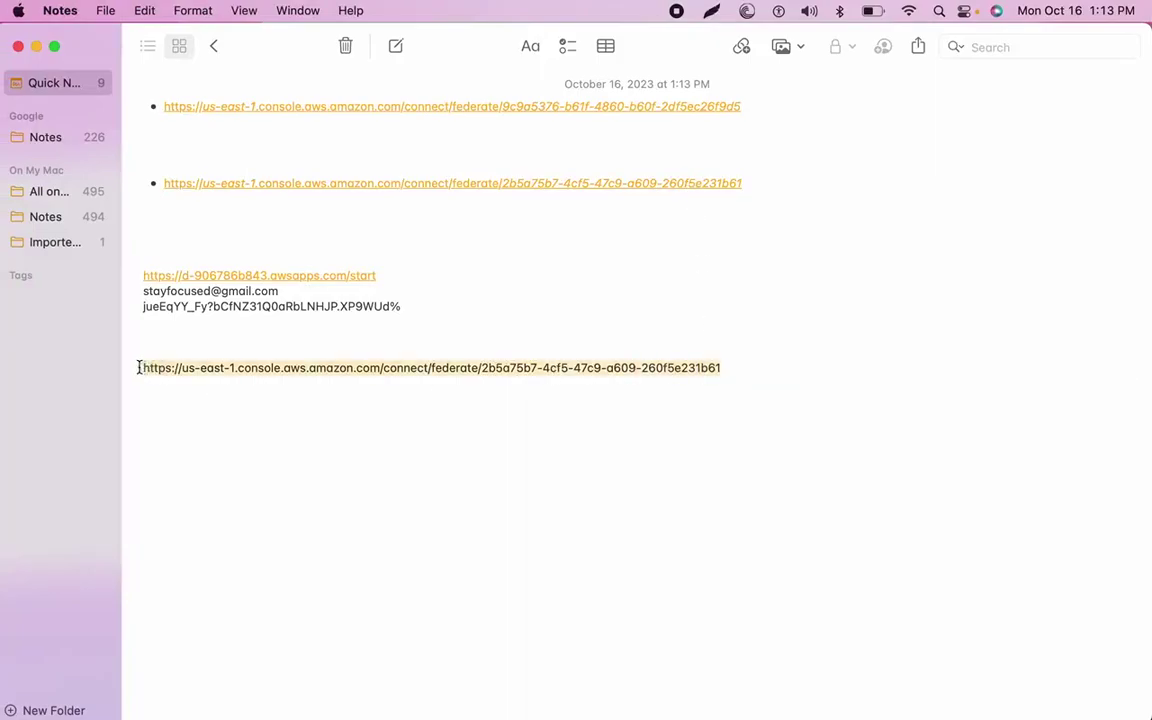
key(super+c)
key(ctrl+Right)
key(ctrl+Right)
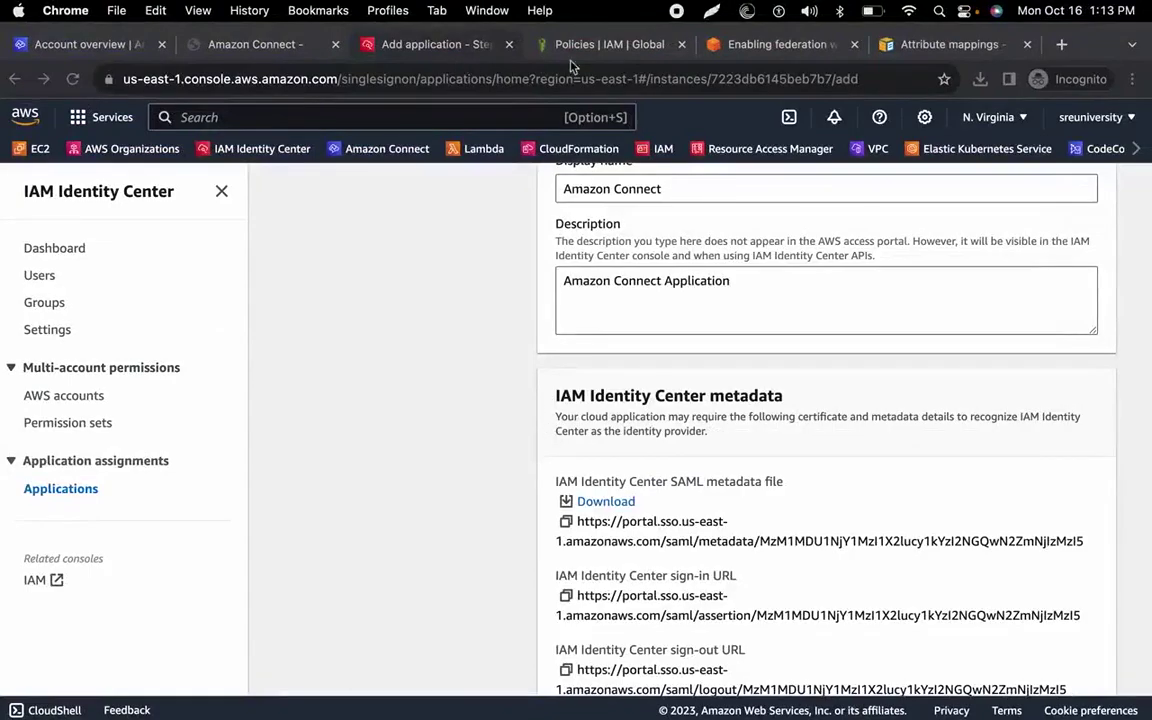
Review the relay state instructions in the federation blog post.
click(746, 46)
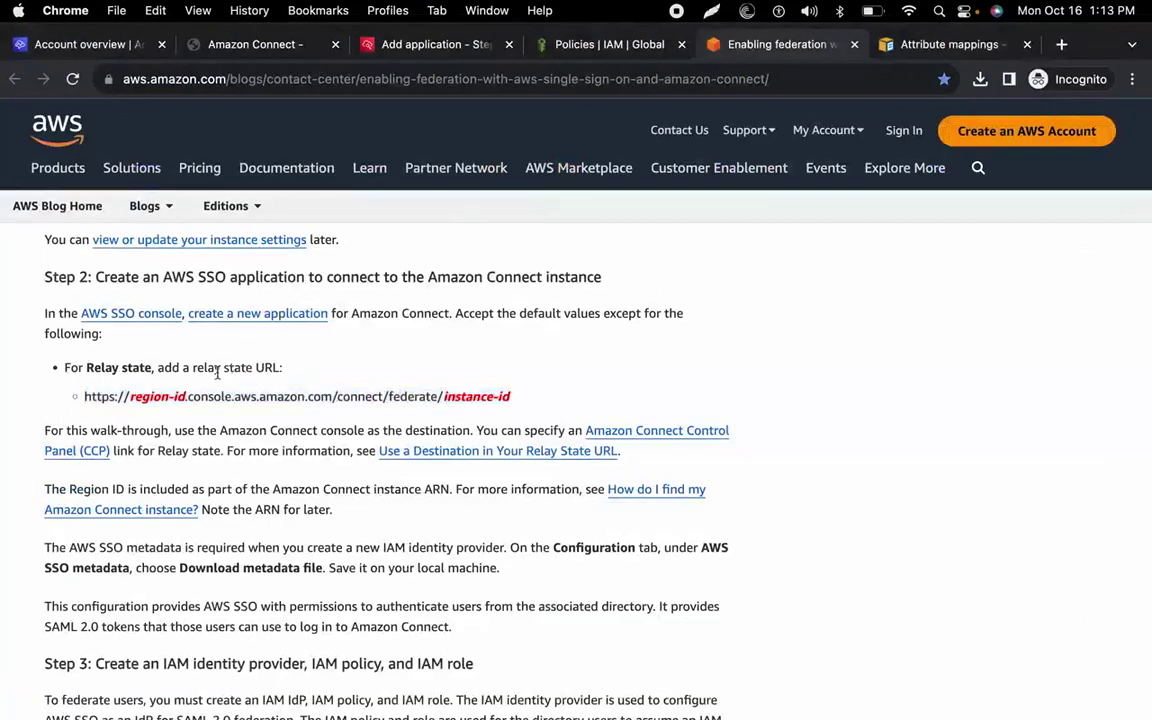
drag(92, 367, 511, 416)
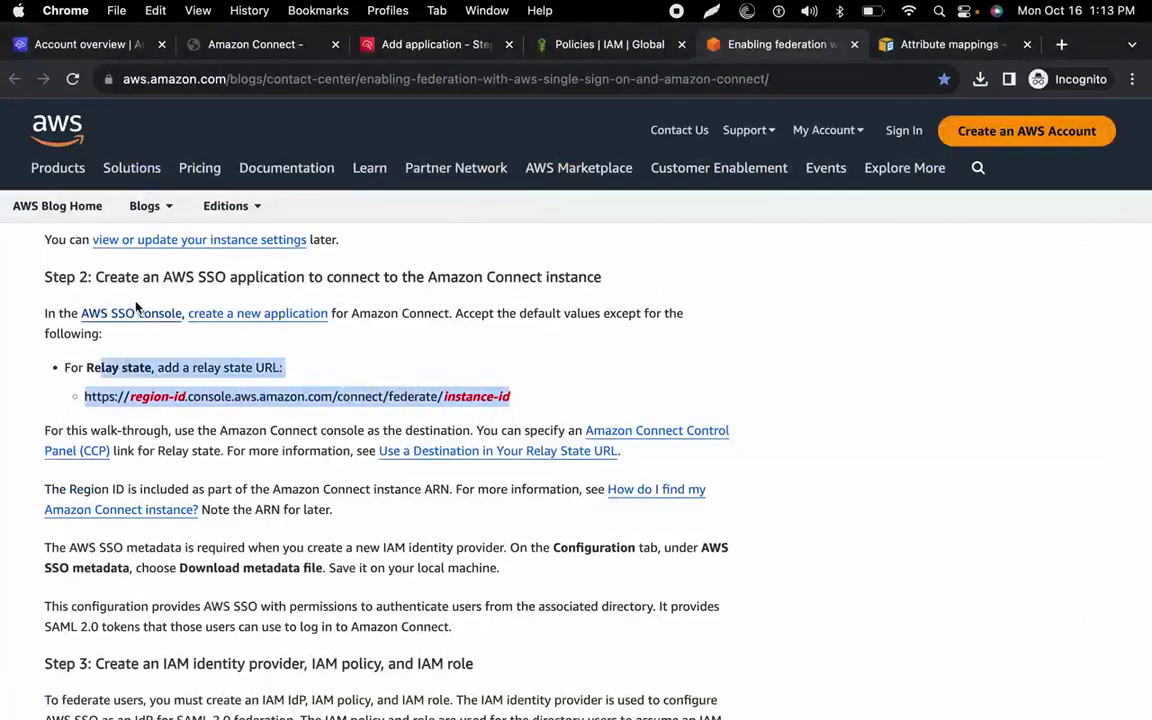
click(193, 389)
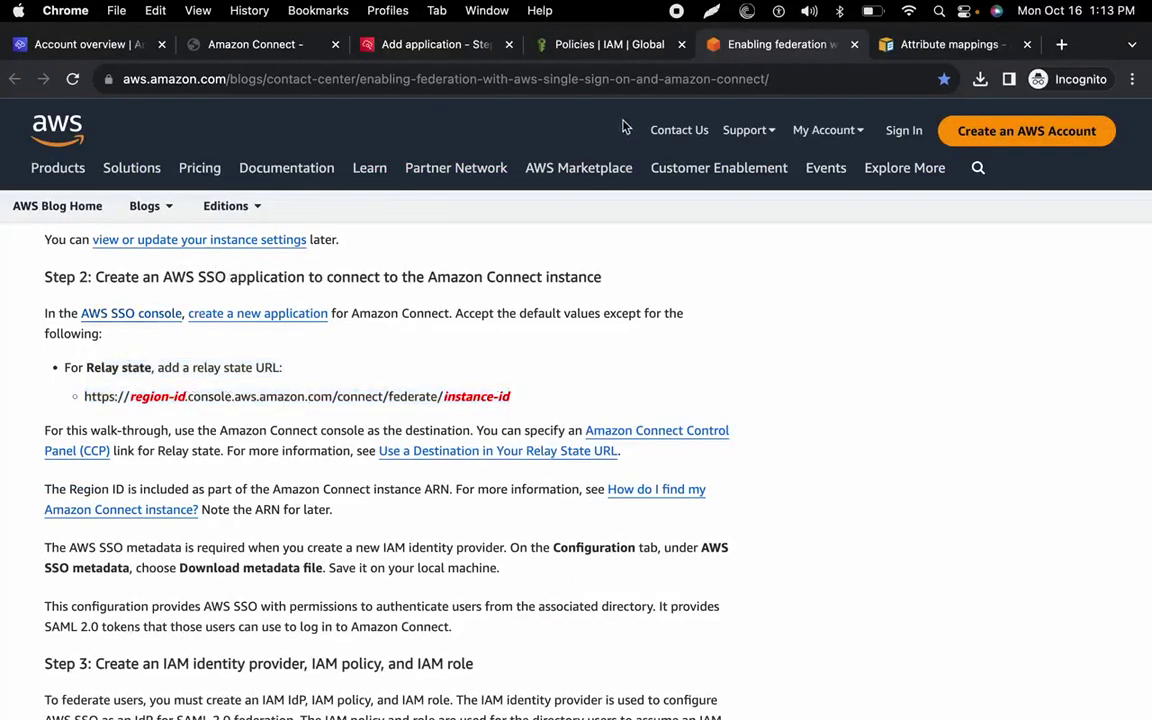
Paste the federate URL into the Relay state field and submit the Amazon Connect application.
click(434, 56)
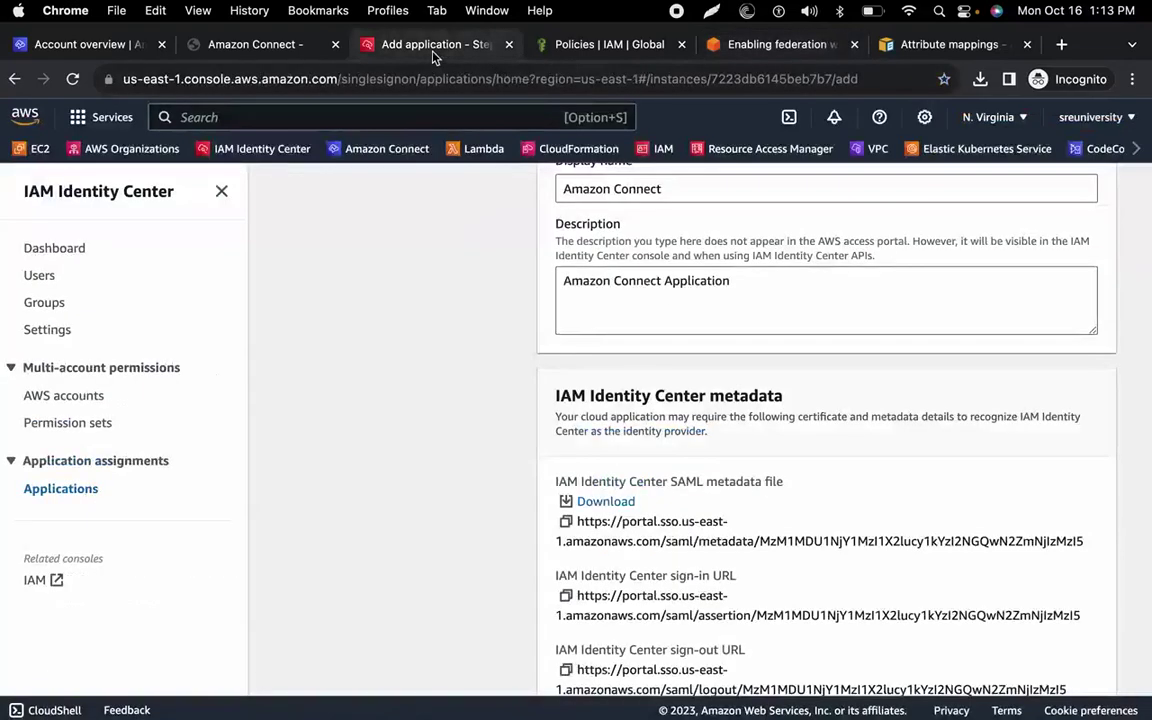
scroll(647, 397, down, 5)
scroll(647, 397, down, 3)
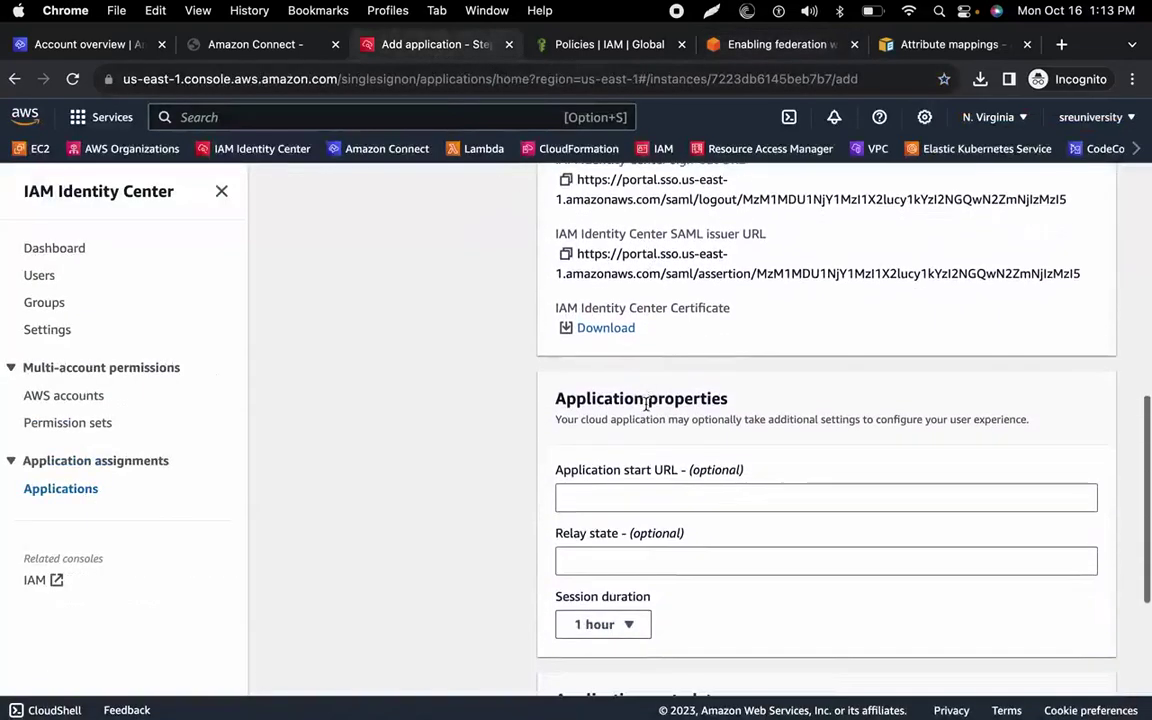
click(630, 499)
key(super+v)
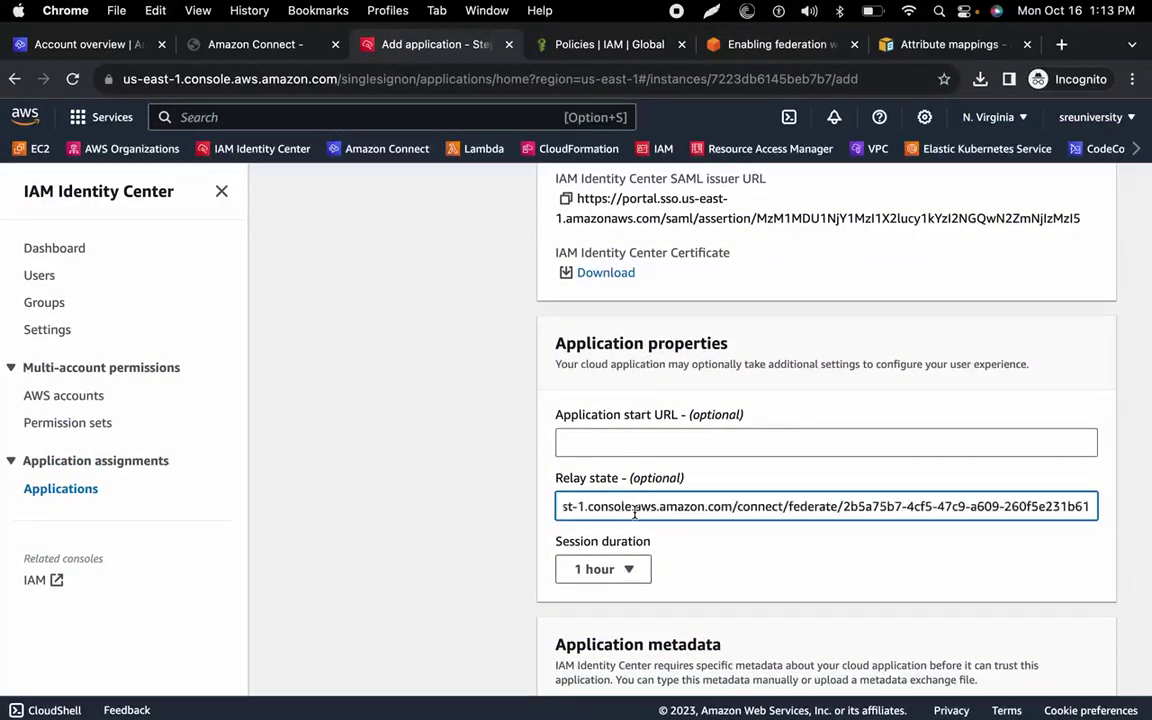
key(super+Left)
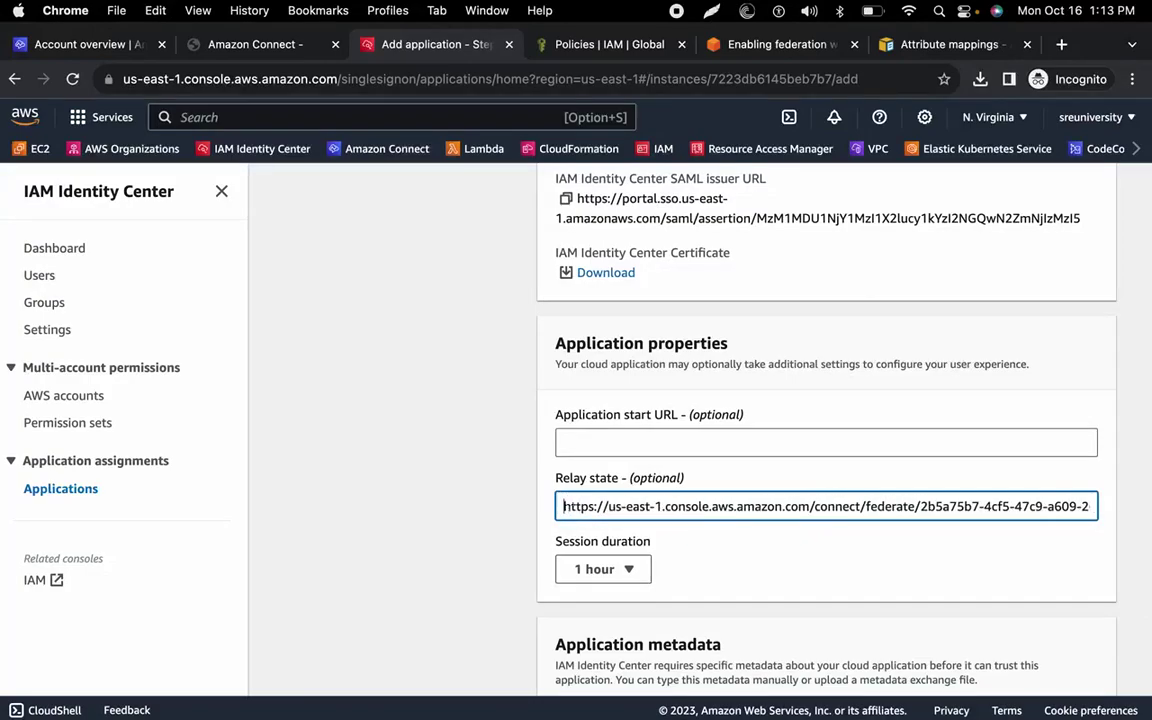
scroll(572, 508, down, 5)
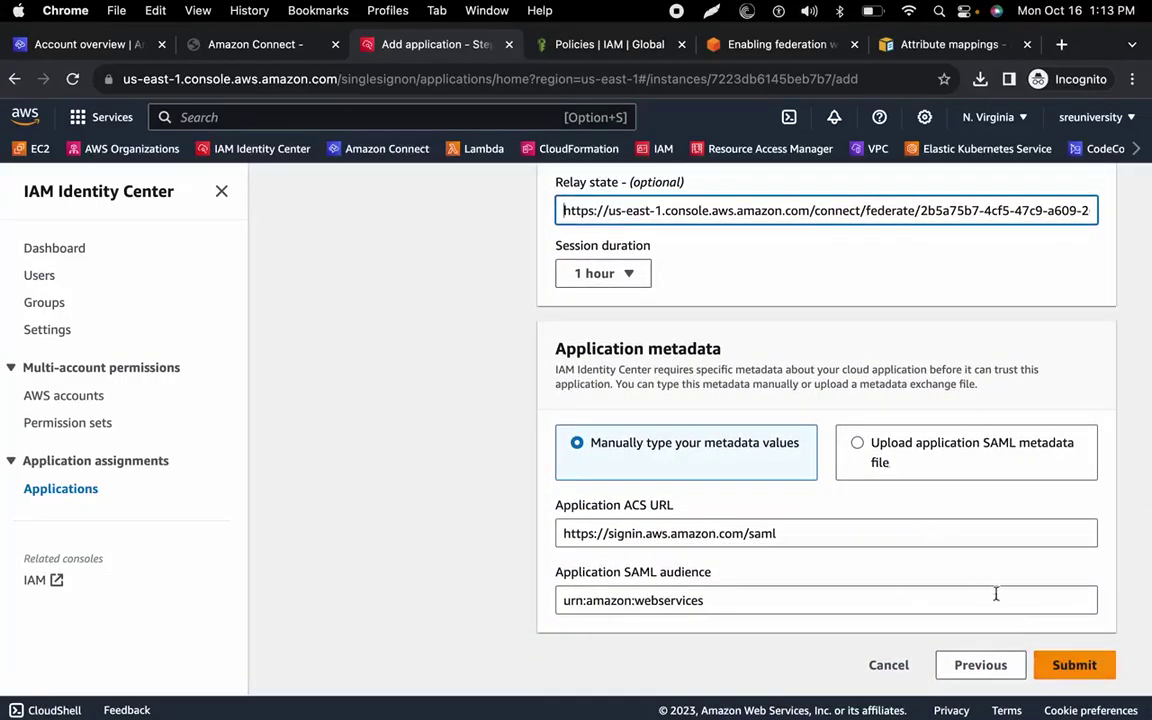
click(1062, 665)
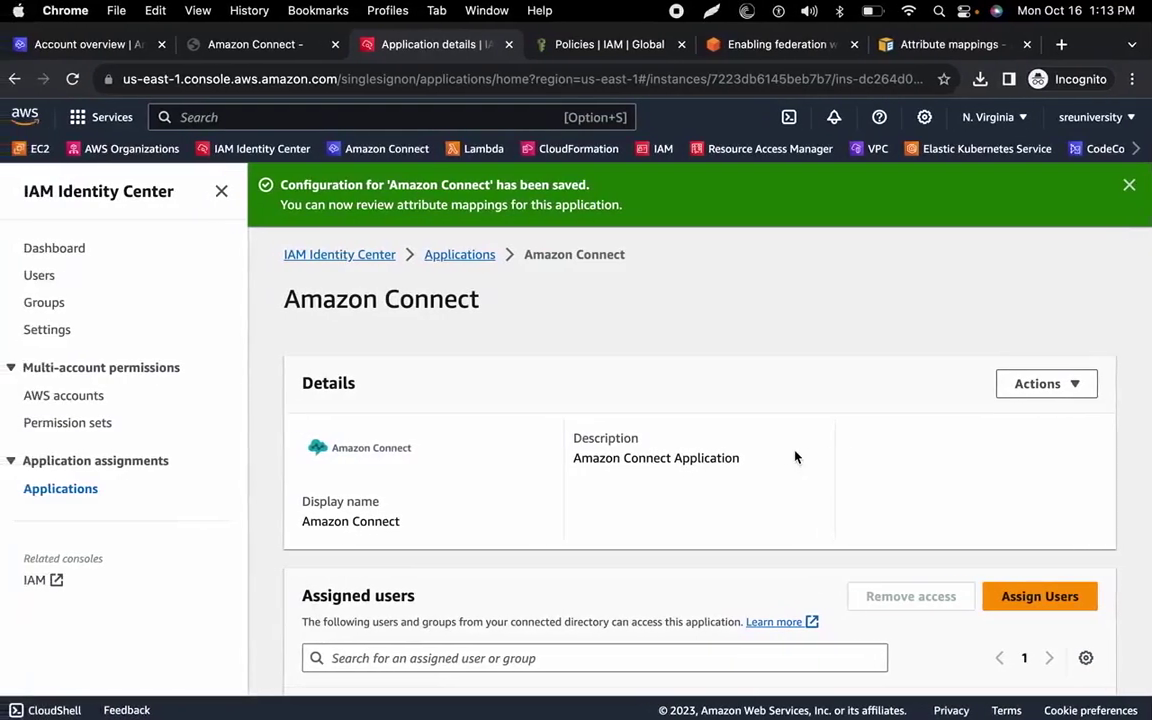
Advance the Gamma deck to the Step 3 slide, then return to the IAM console.
key(super+grave)
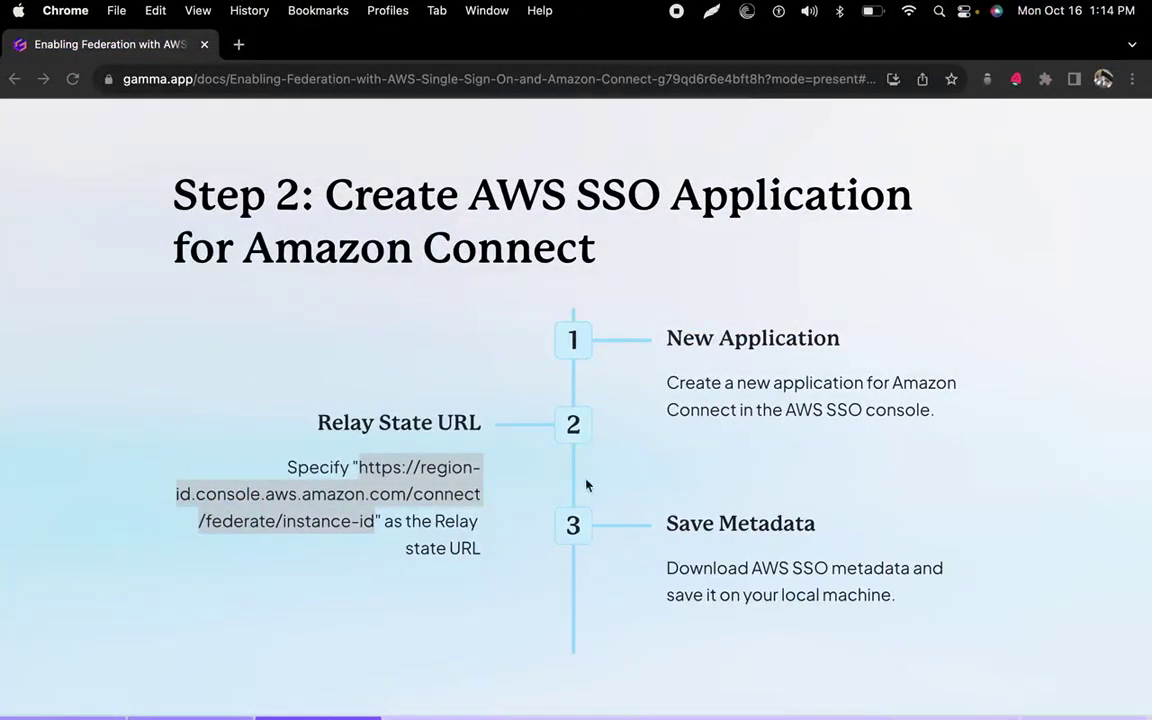
key(Right)
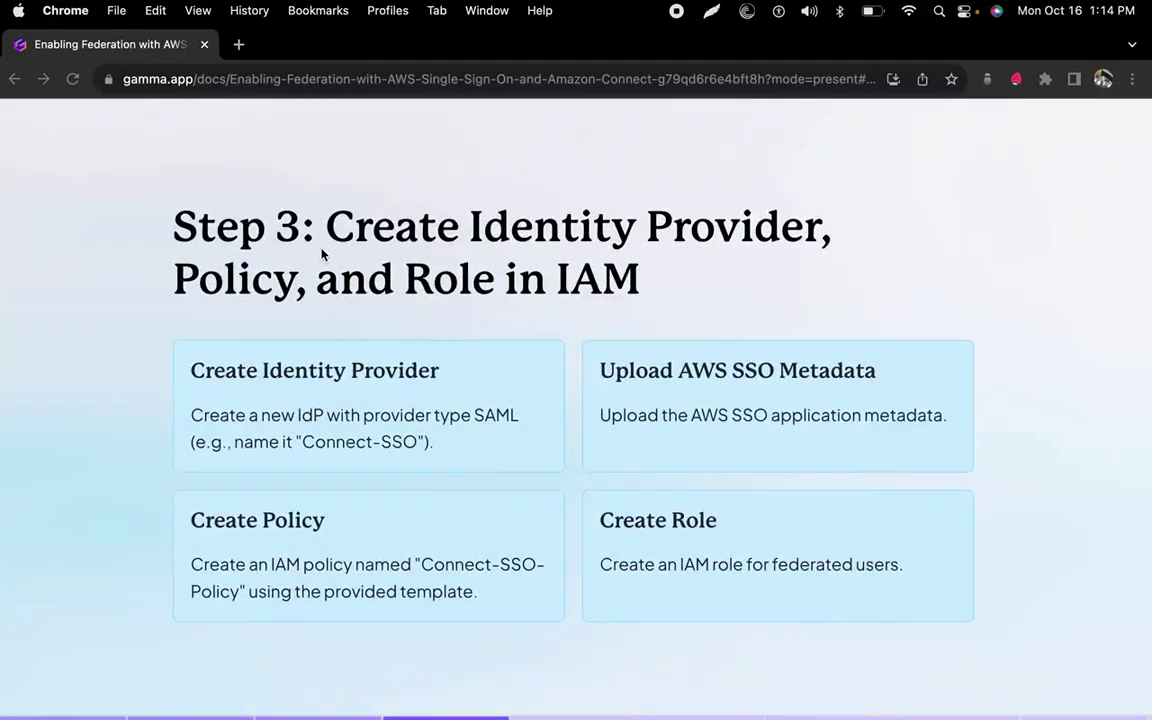
key(ctrl+Left)
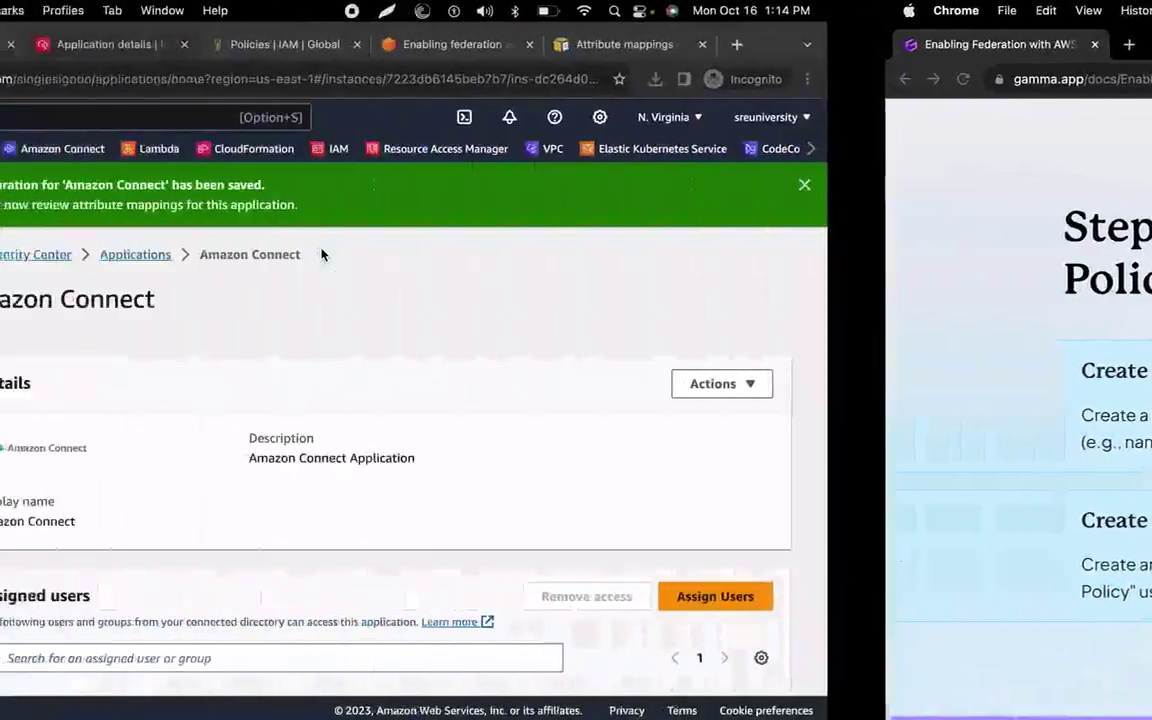
click(540, 52)
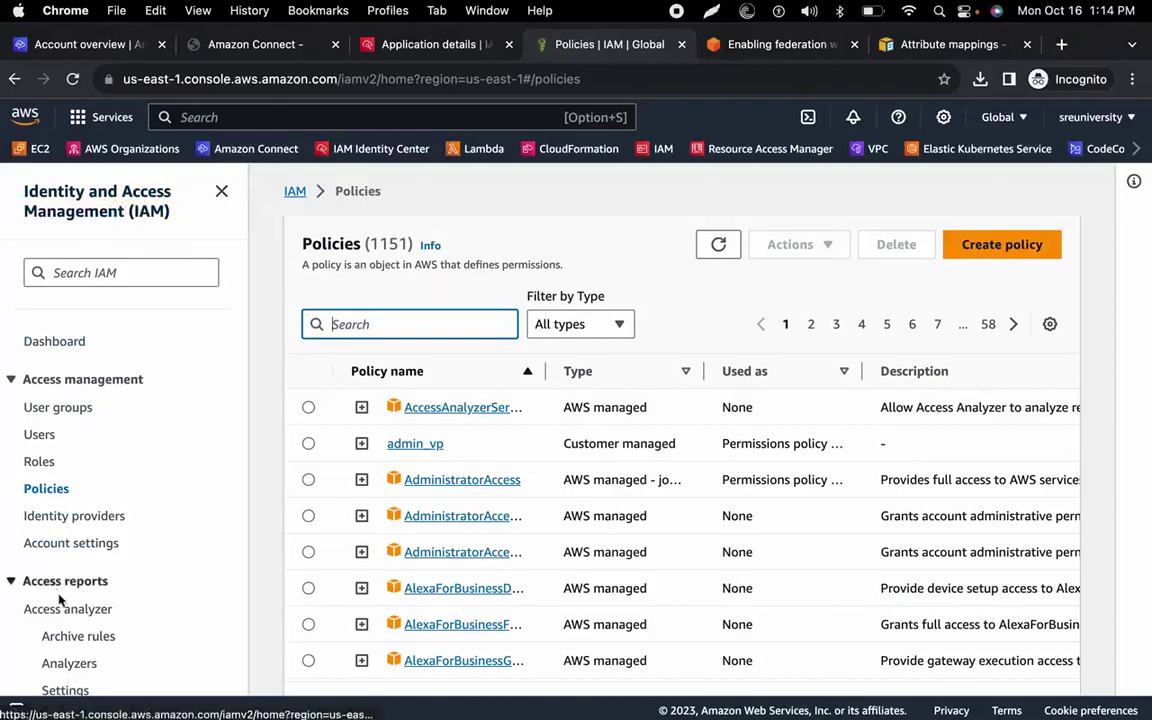
scroll(62, 607, down, 1)
Start a new SAML identity provider and attach the Amazon Connect_ins-dc264d07ff623329.xml metadata file.
click(87, 478)
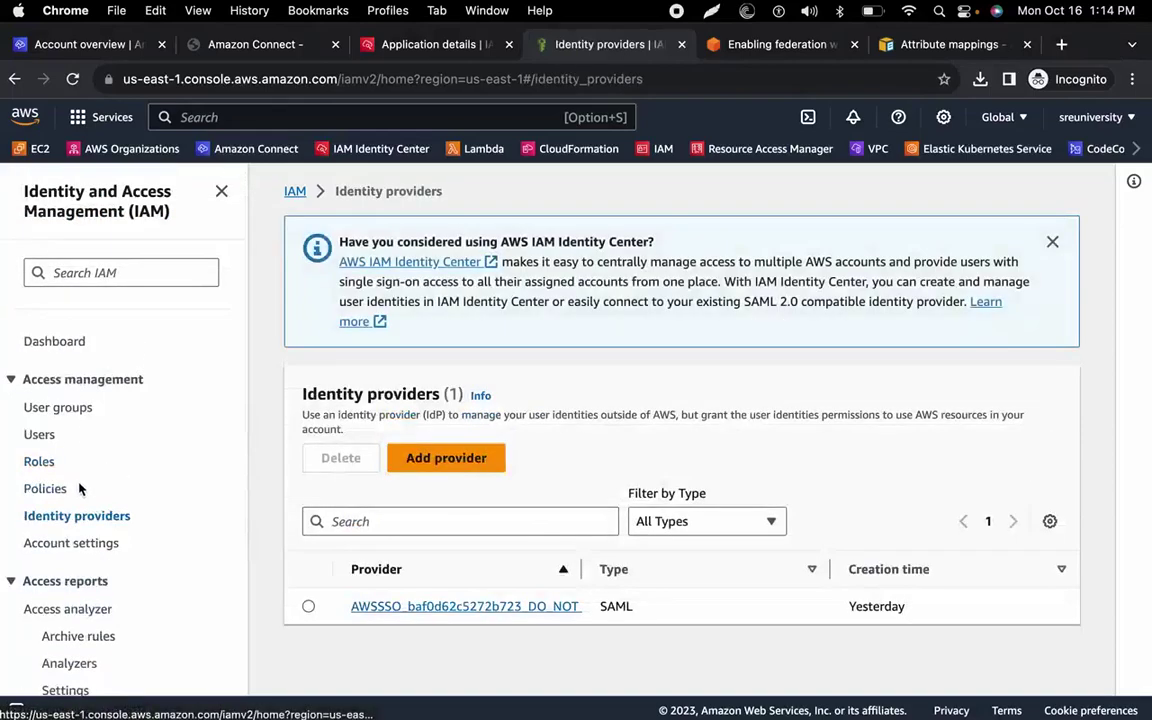
click(423, 457)
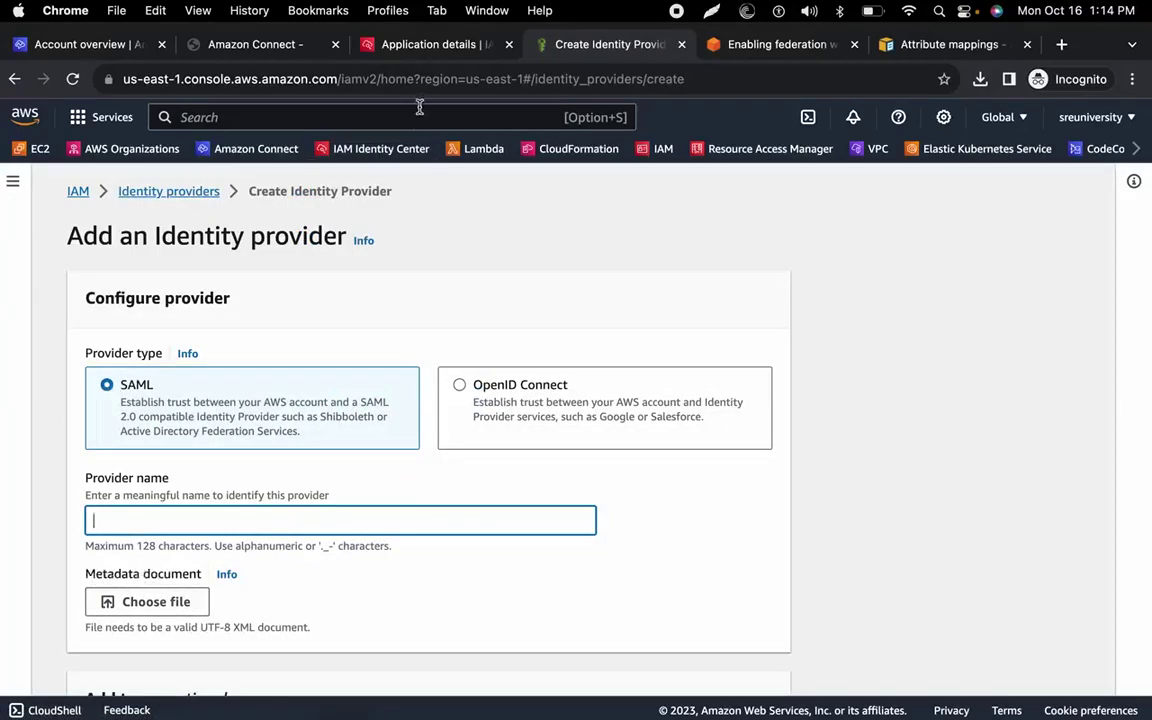
click(160, 604)
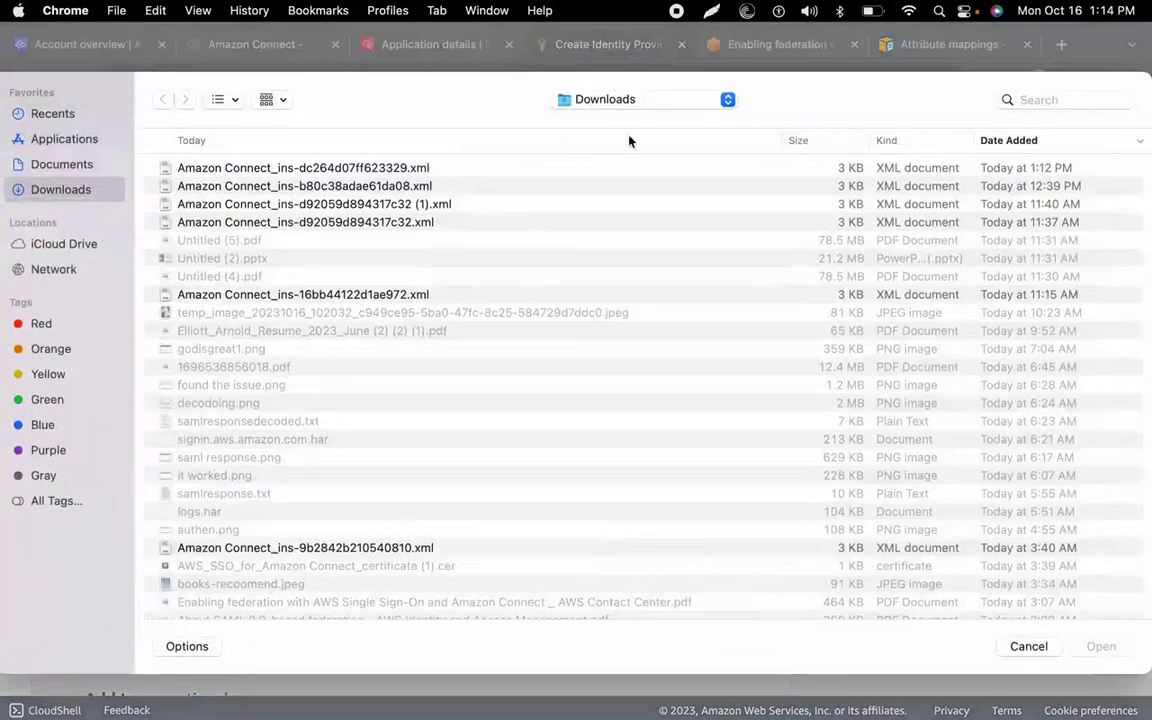
click(343, 170)
double_click(343, 170)
scroll(347, 497, down, 5)
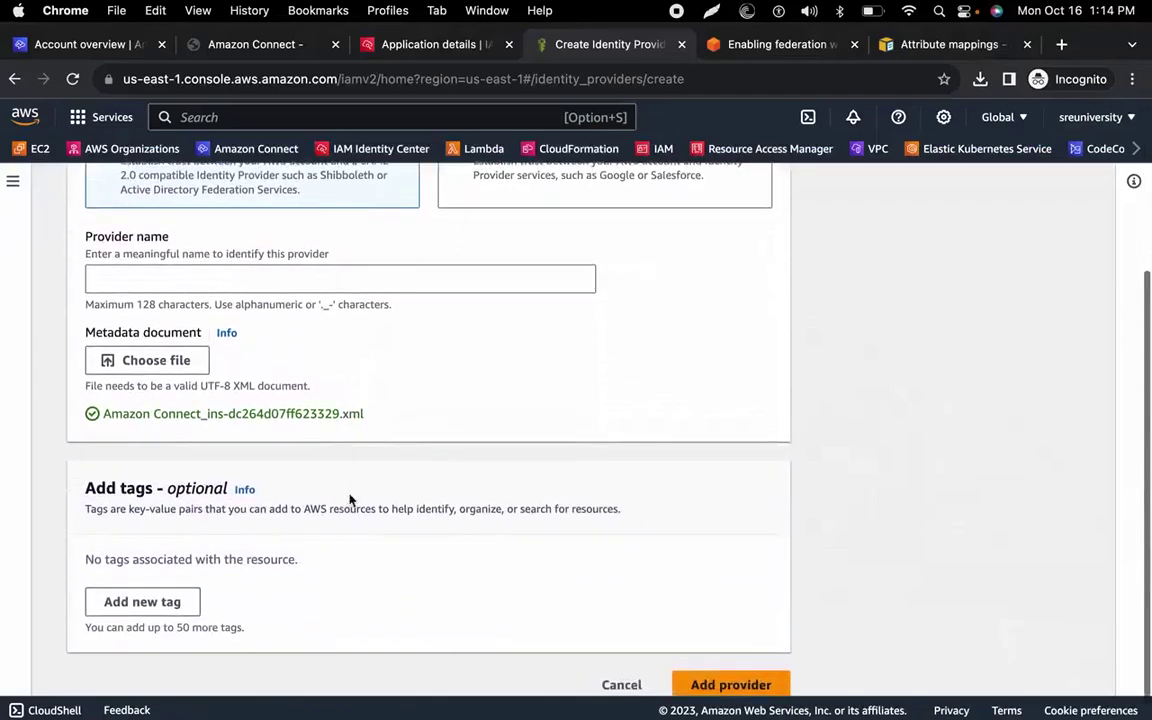
Name the provider Connect-SSO, taken from the blog post, and create it.
click(329, 278)
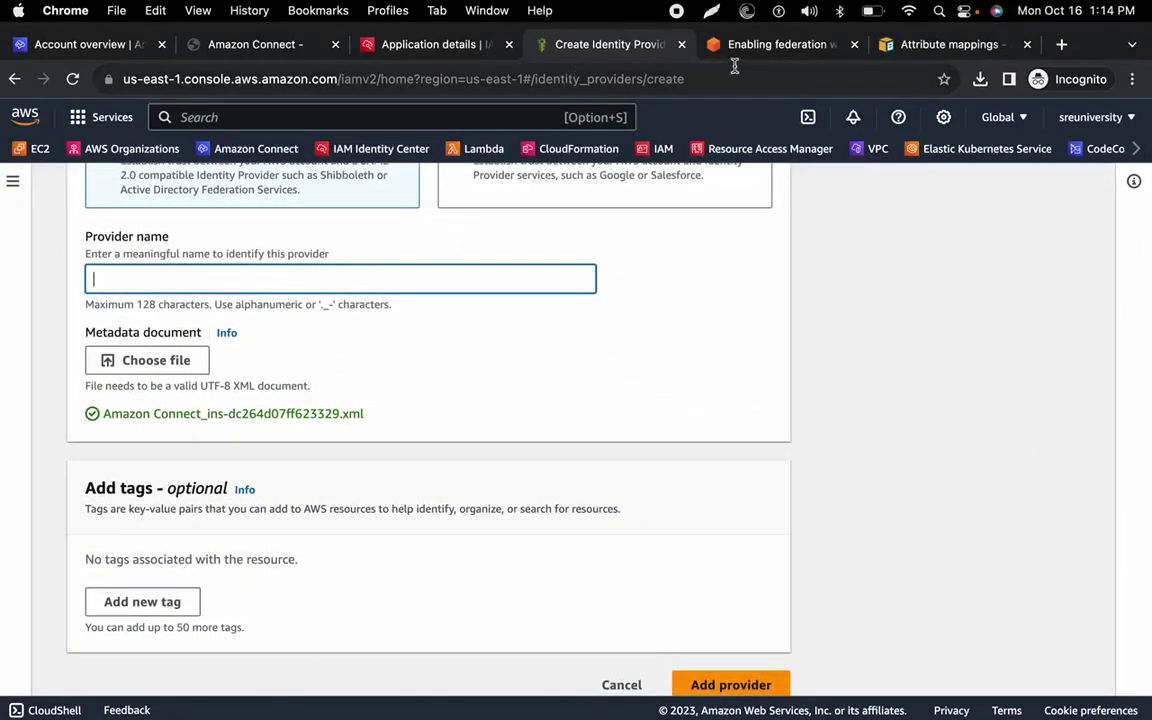
key(ctrl+Tab)
scroll(382, 388, down, 7)
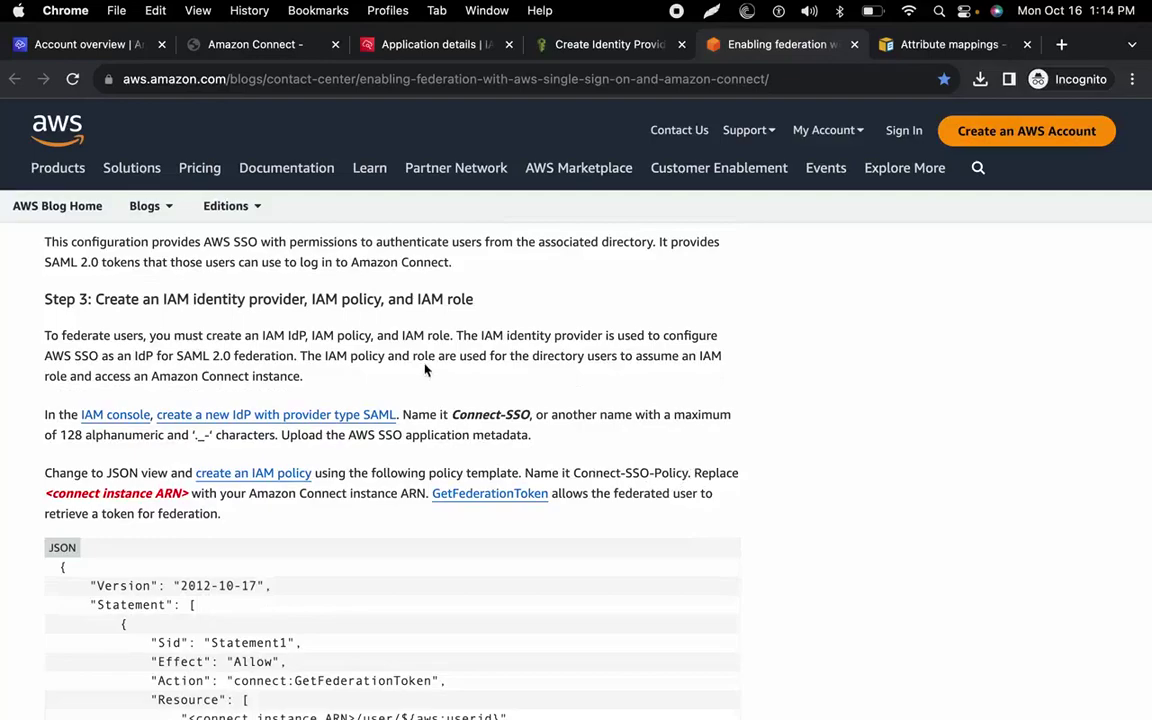
scroll(397, 362, up, 1)
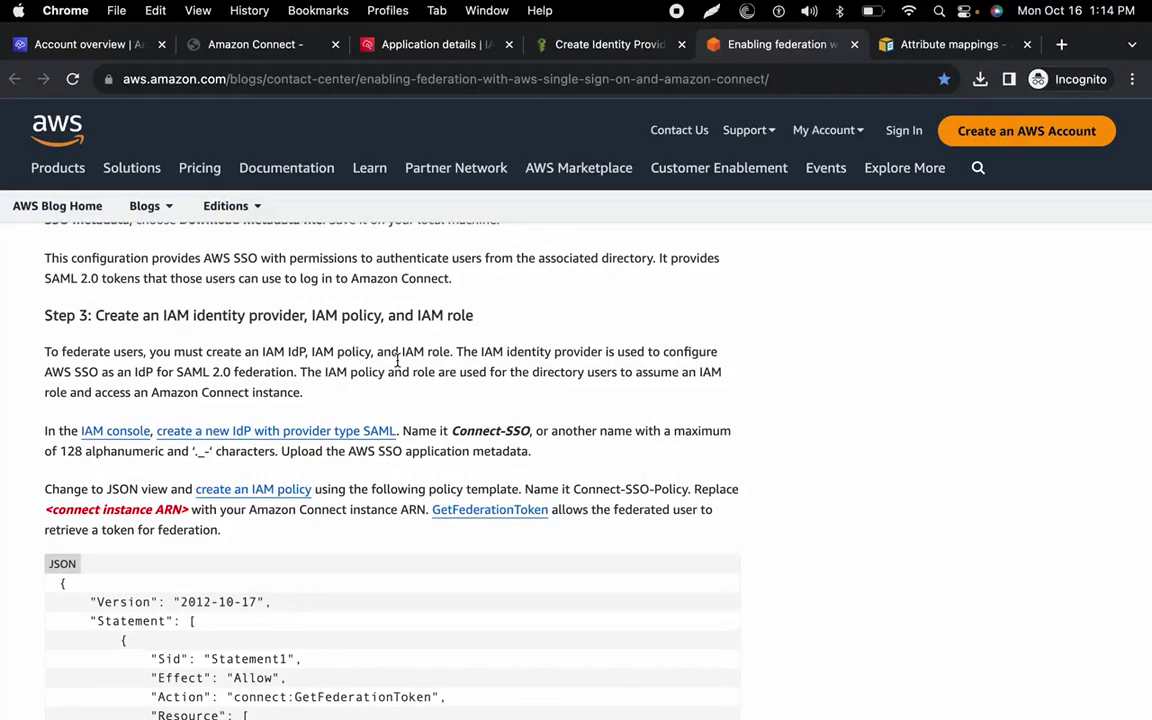
drag(531, 430, 452, 431)
key(super+c)
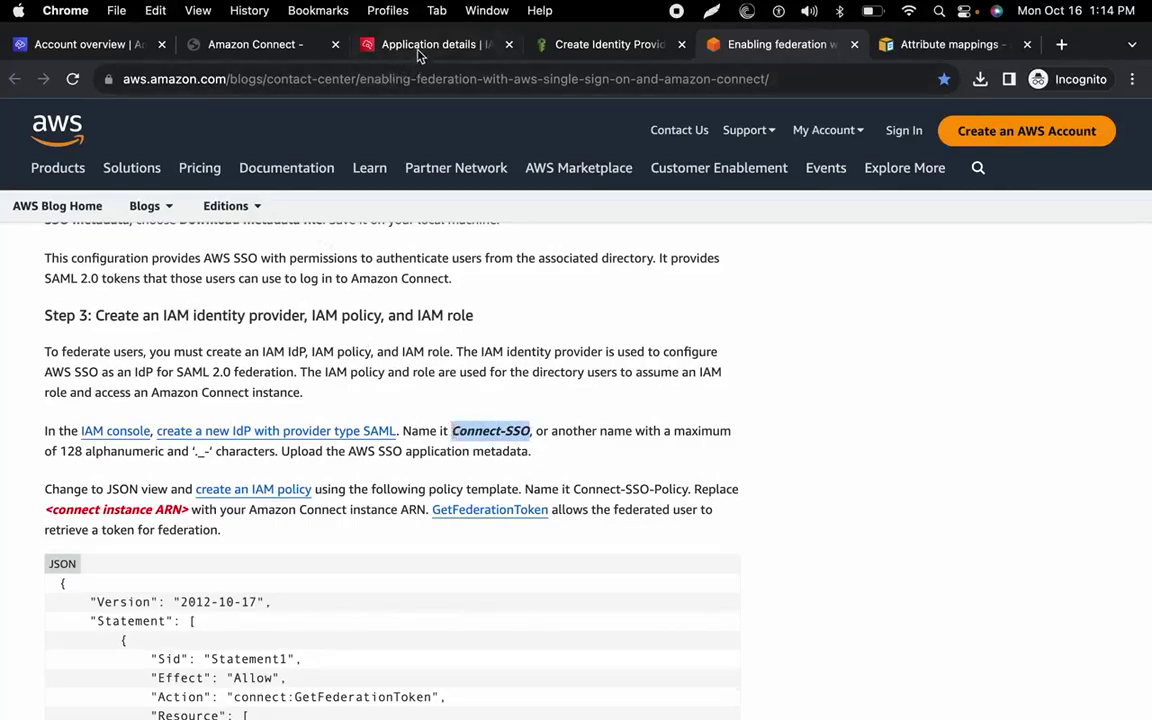
click(548, 44)
key(super+v)
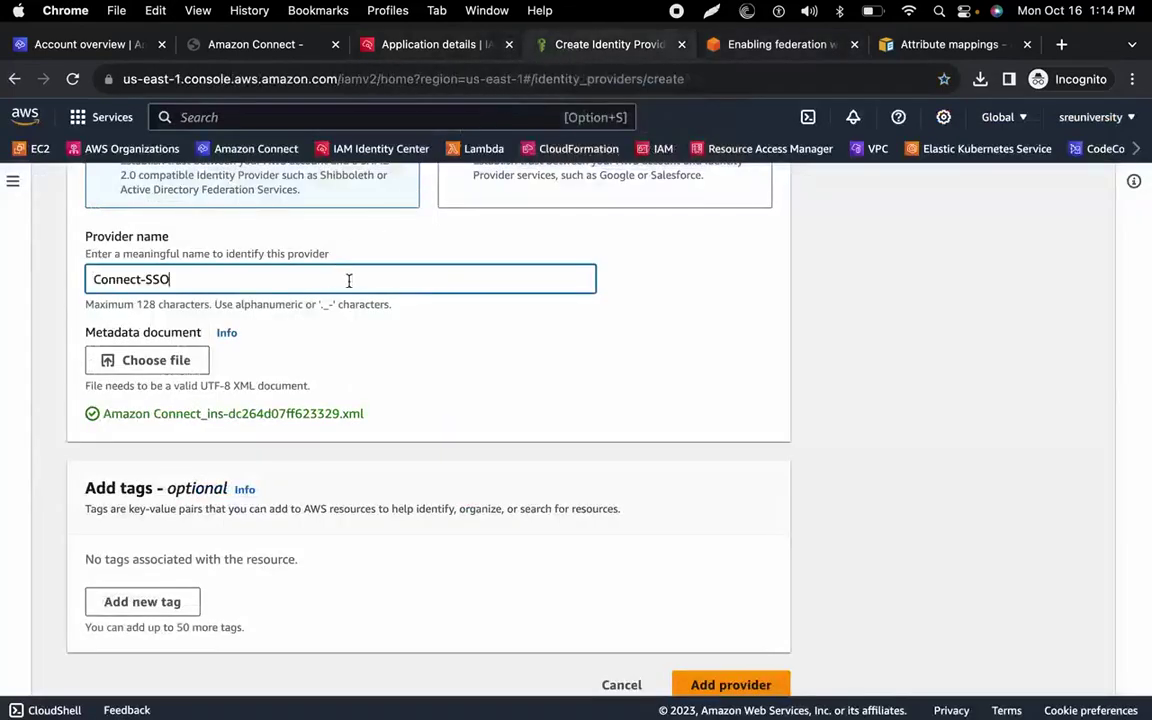
click(716, 674)
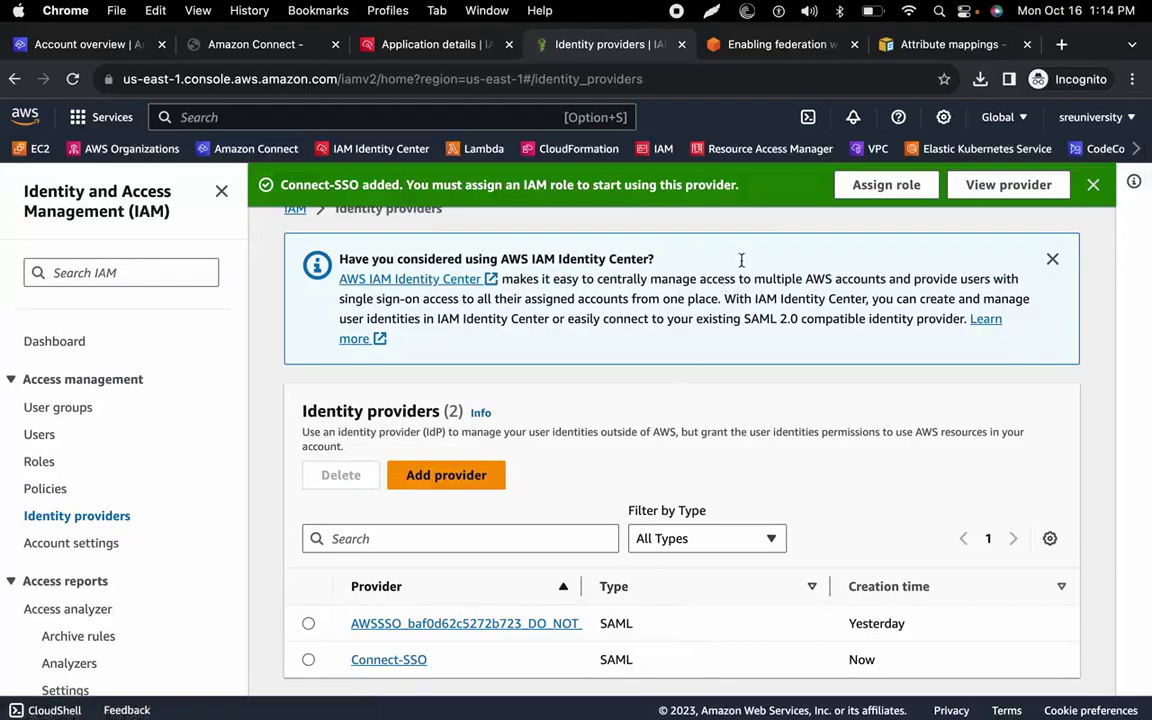
click(752, 52)
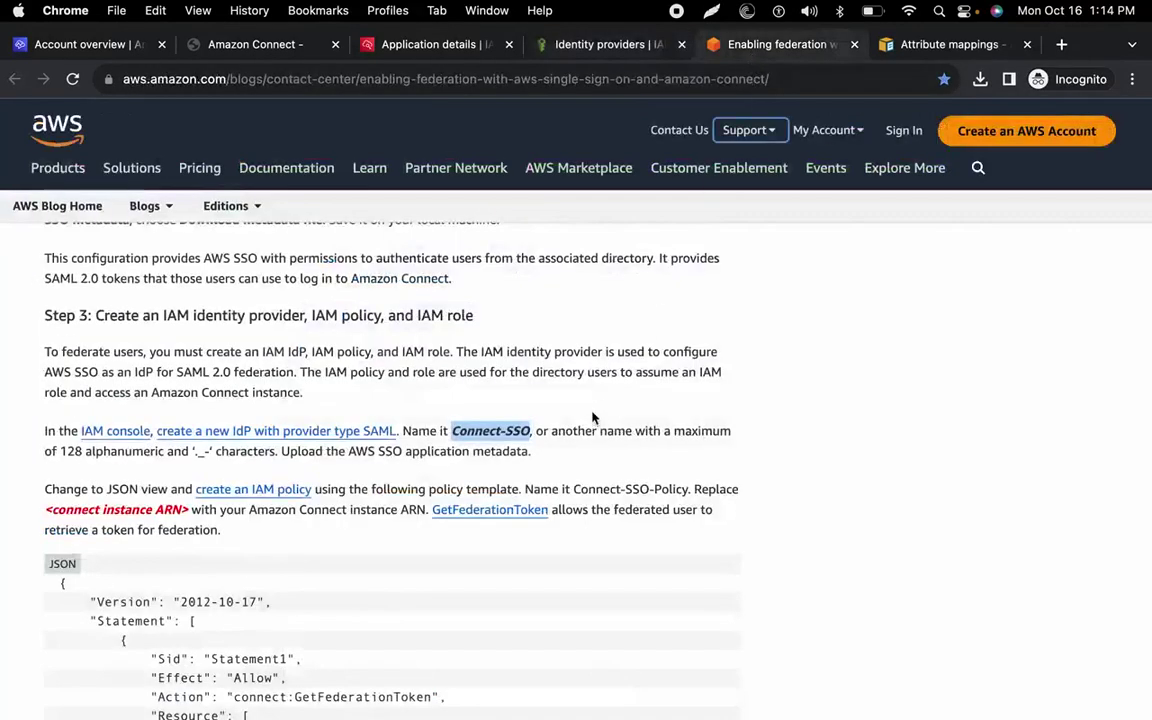
Copy the Amazon Connect instance ID from the Terminal's list of instances.
scroll(661, 366, down, 4)
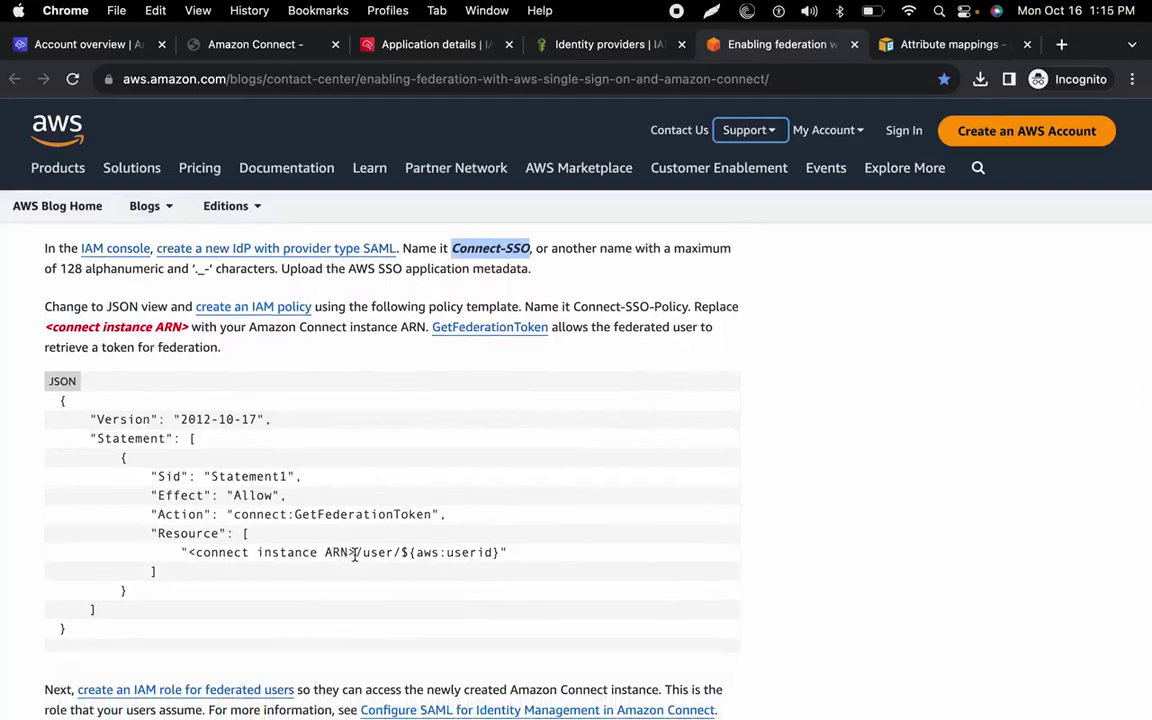
drag(354, 554, 246, 567)
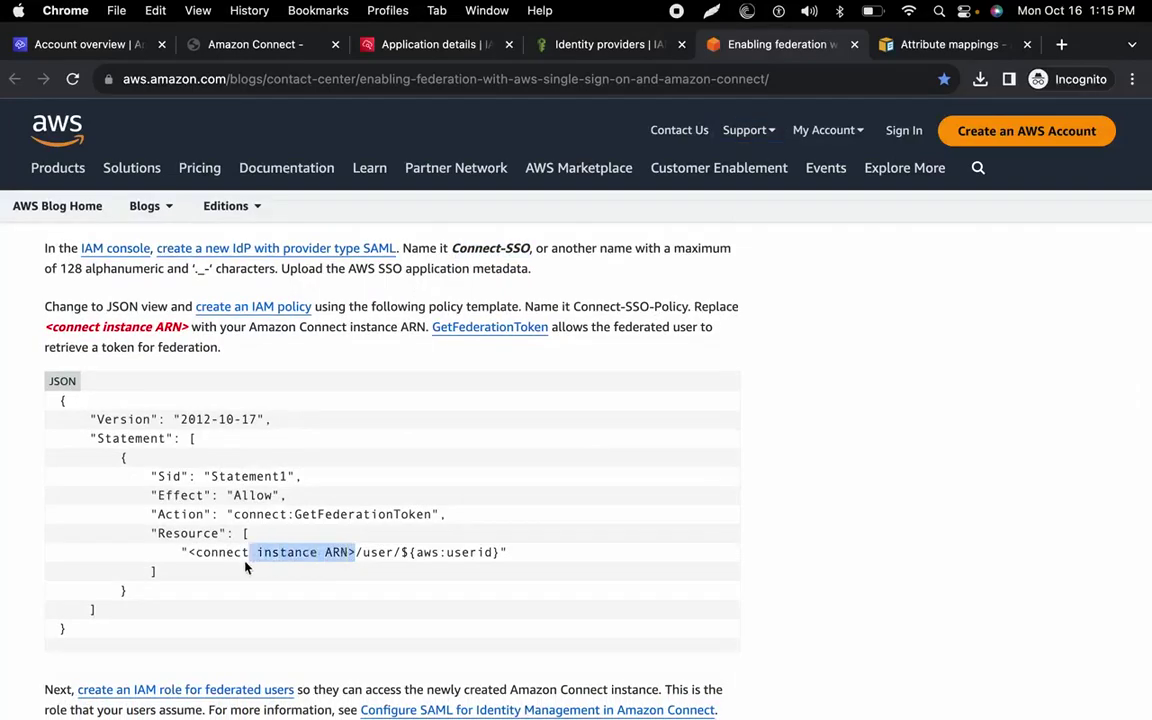
key(ctrl+Left)
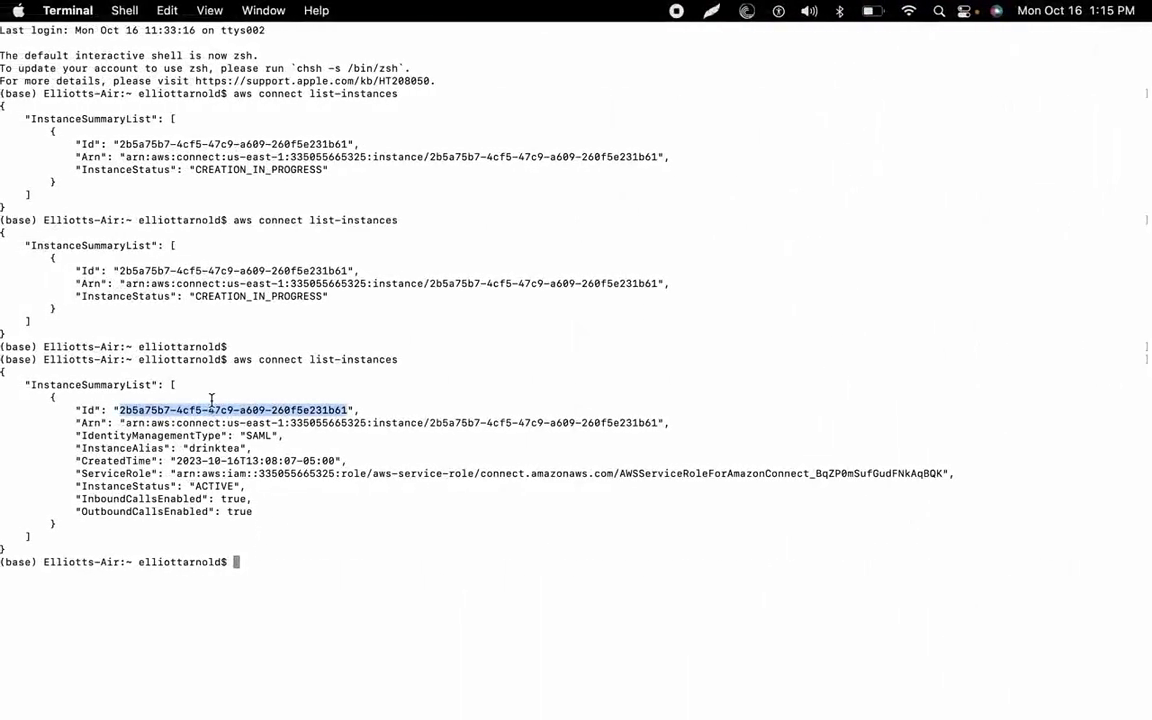
right_click(210, 407)
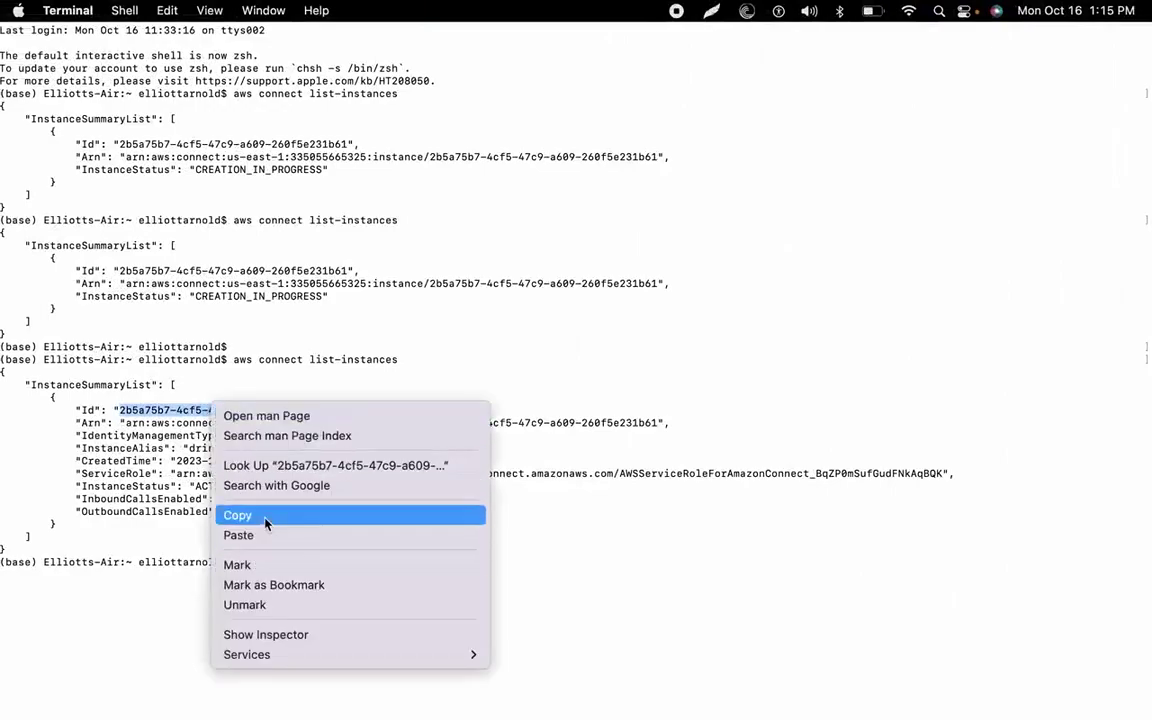
click(240, 519)
key(ctrl+Right)
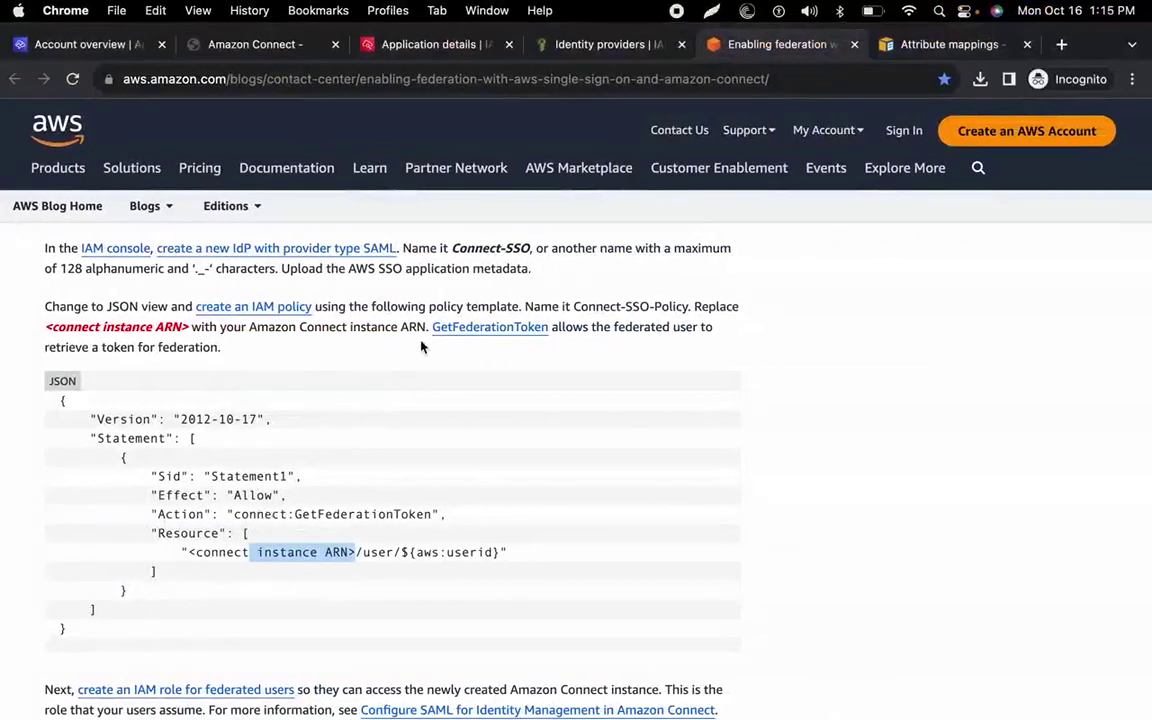
Select the policy name Connect-SSO-Policy in the blog and open the IAM policies list.
drag(575, 308, 688, 308)
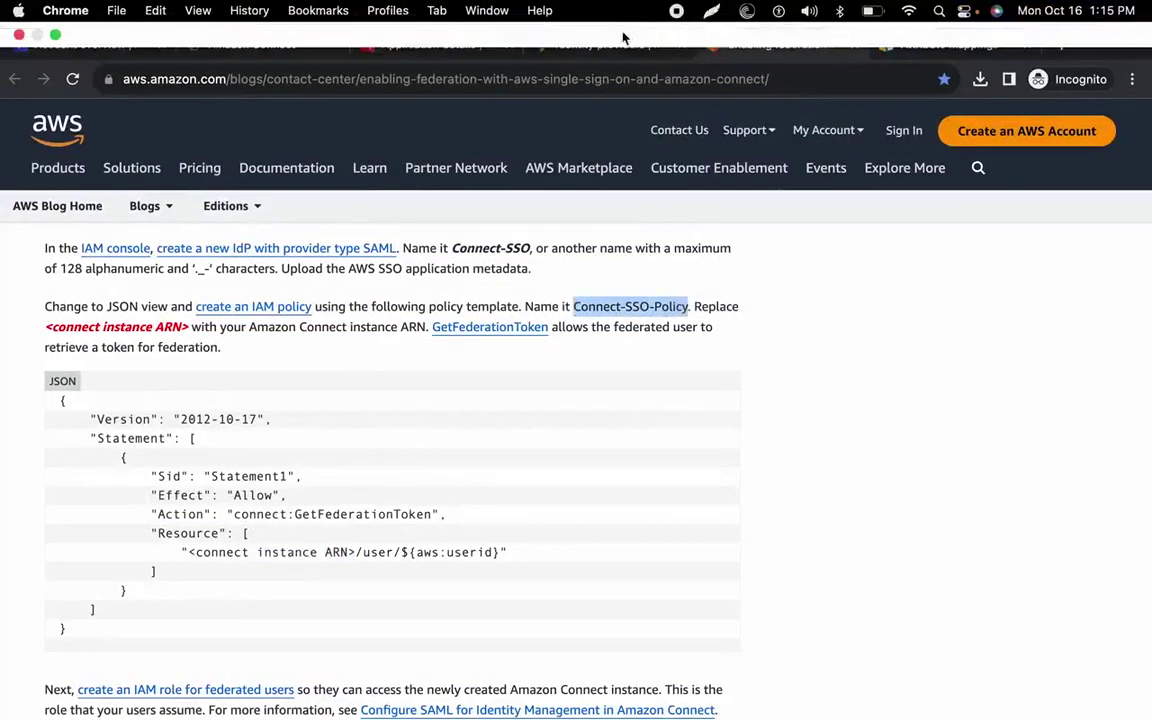
click(565, 45)
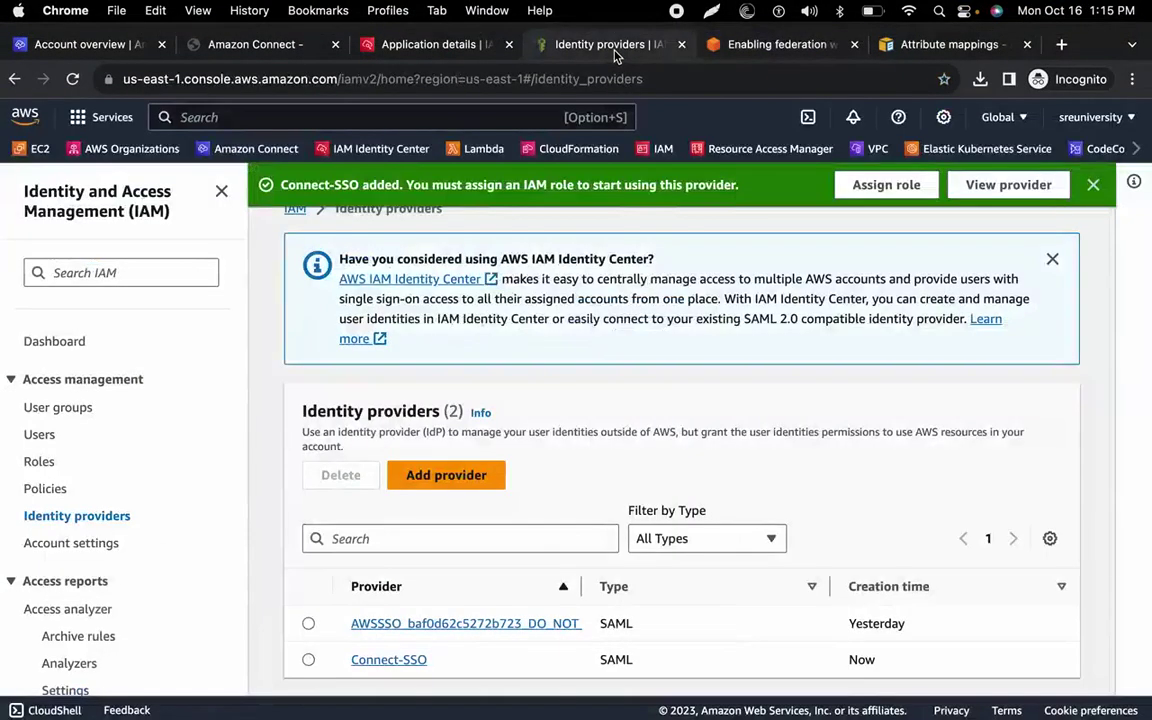
click(50, 490)
Find Connect-SSO-Policy in the policies list and open its permissions for editing.
click(432, 326)
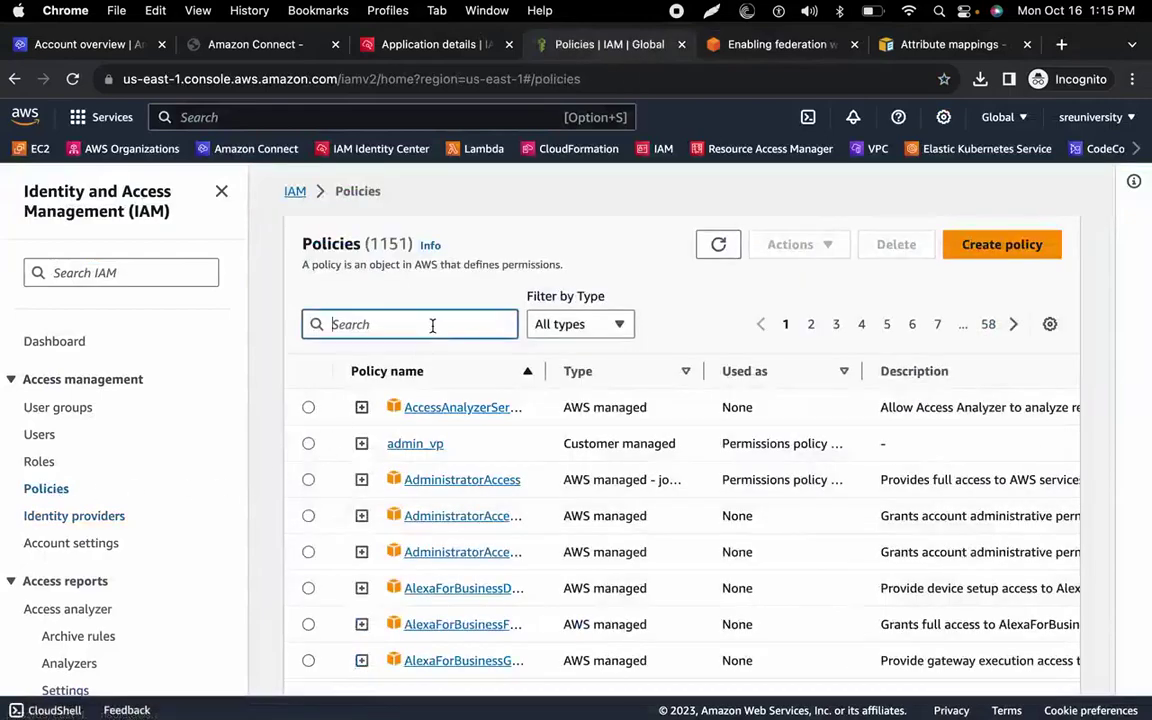
key(super+v)
click(459, 413)
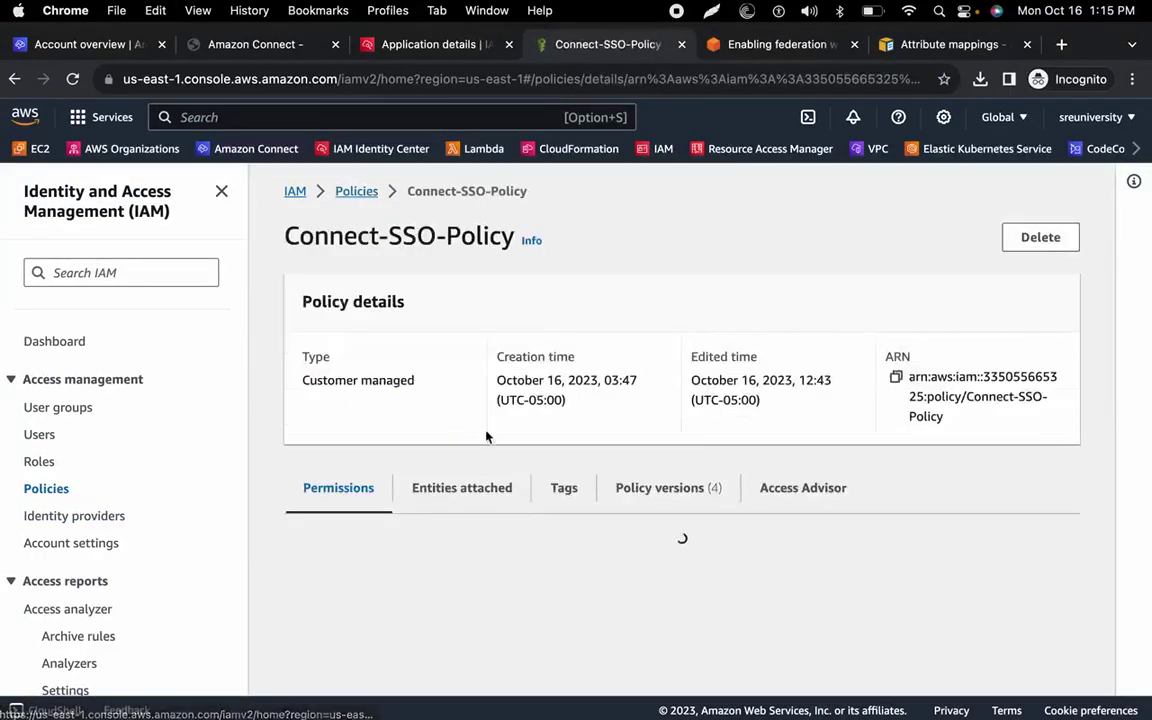
scroll(480, 490, down, 2)
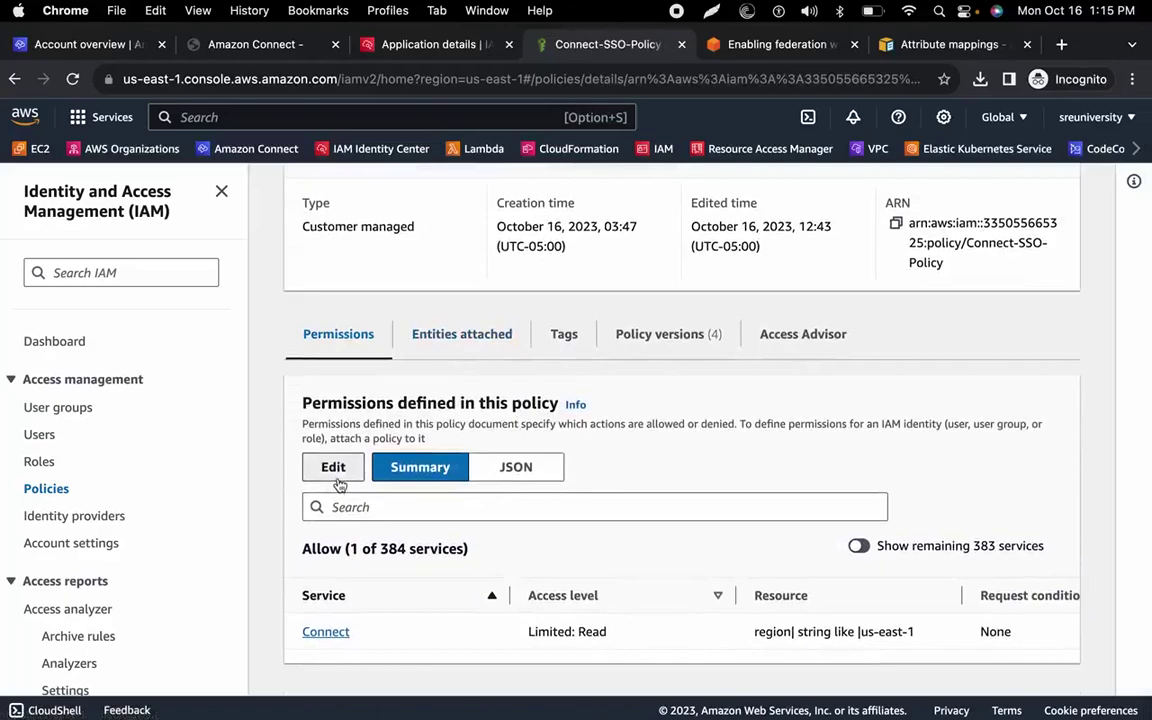
click(335, 472)
Delete the old instance ID from the Resource ARN on line 9 of the JSON.
click(555, 508)
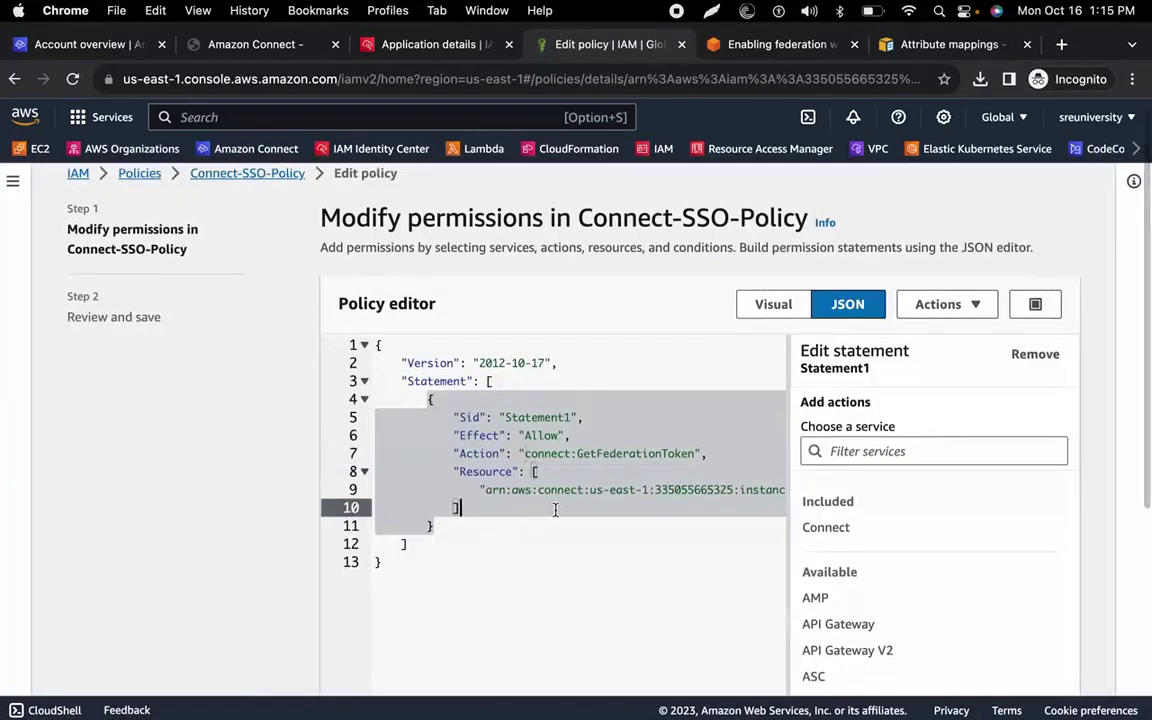
scroll(568, 481, right, 5)
scroll(568, 481, right, 5)
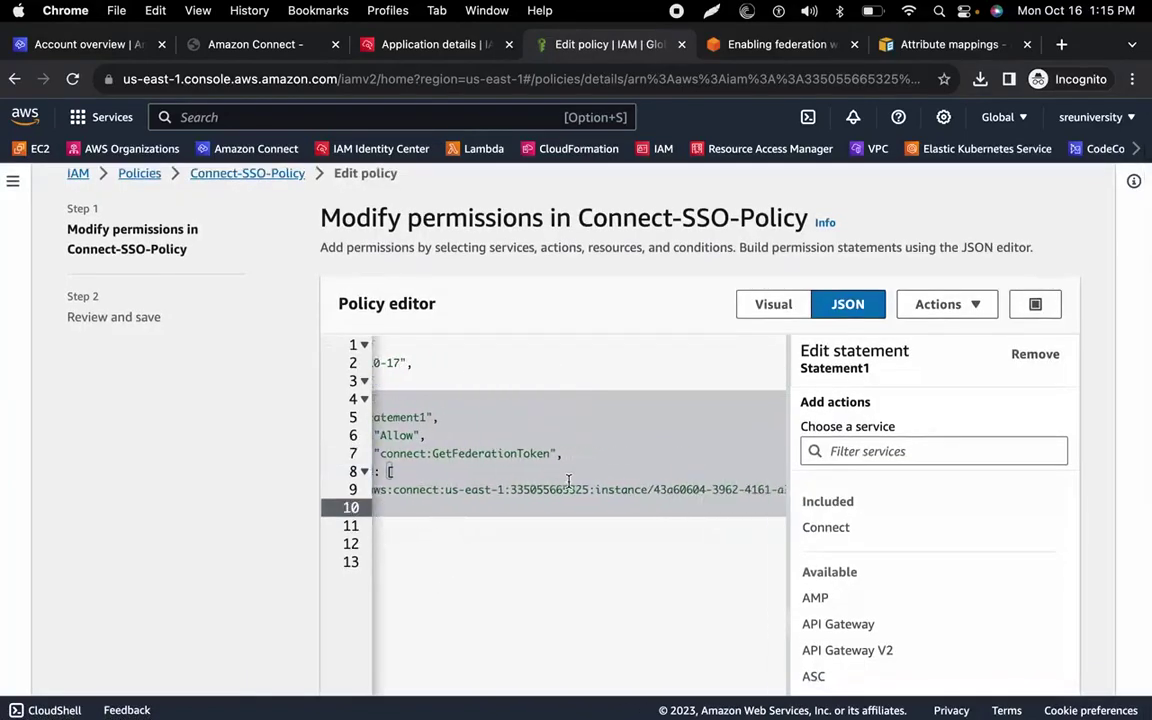
scroll(568, 481, right, 1)
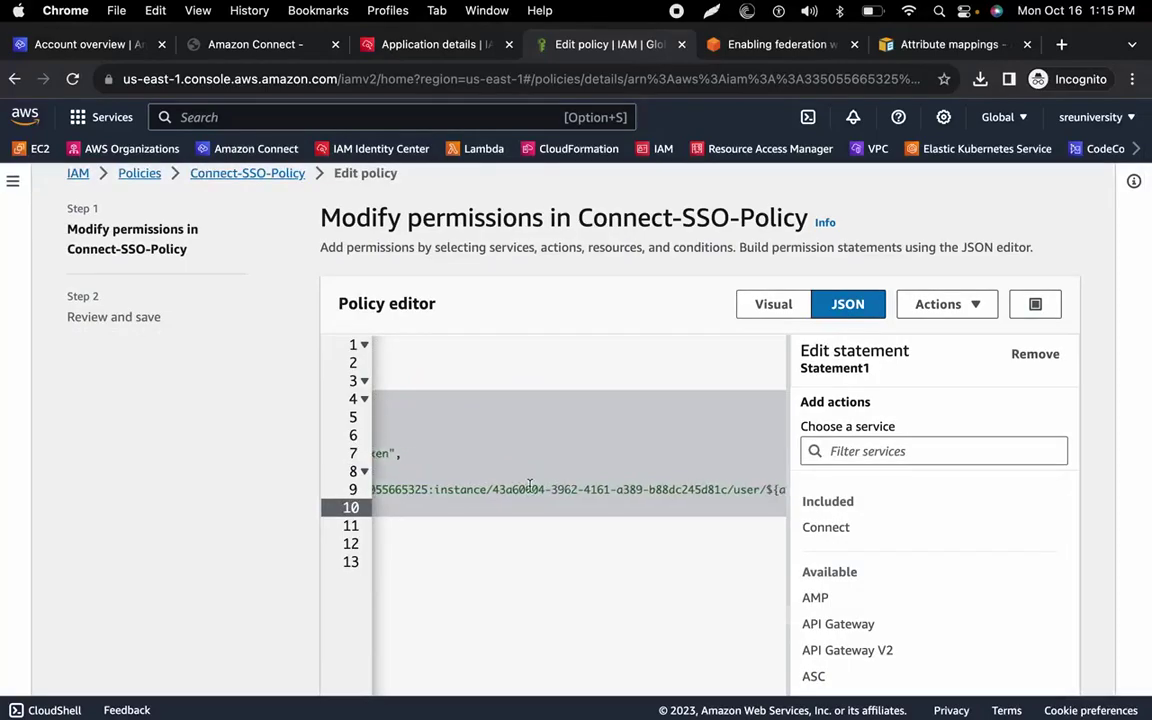
drag(493, 489, 671, 489)
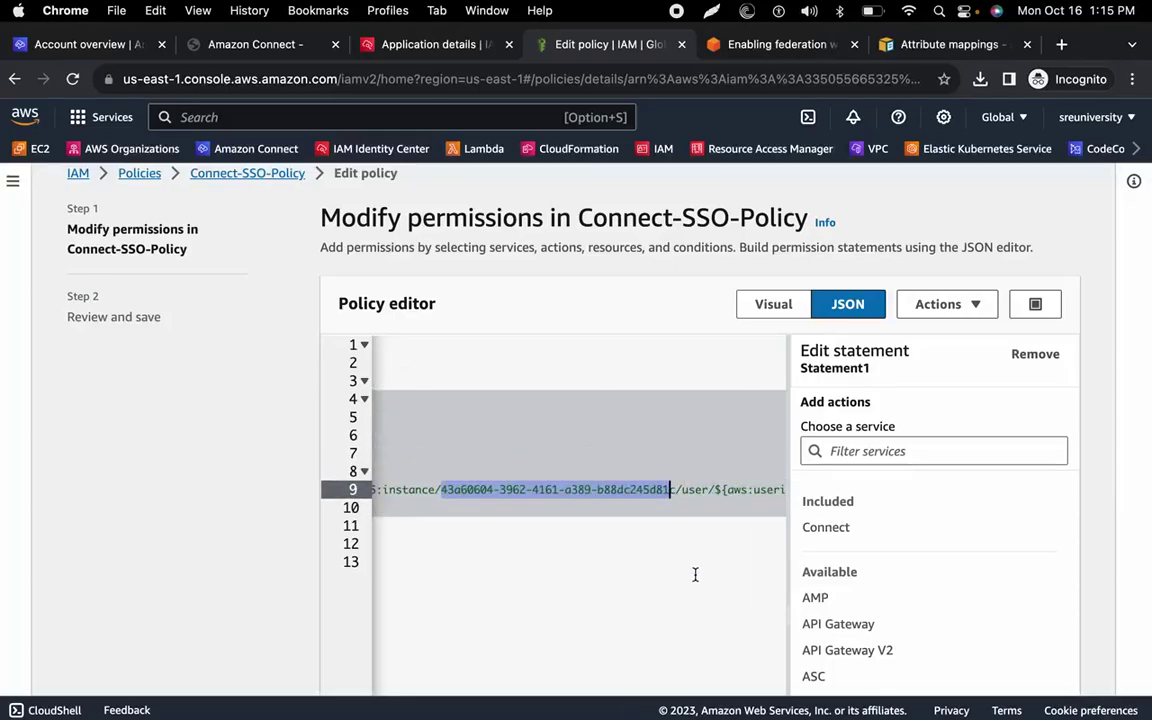
key(BackSpace)
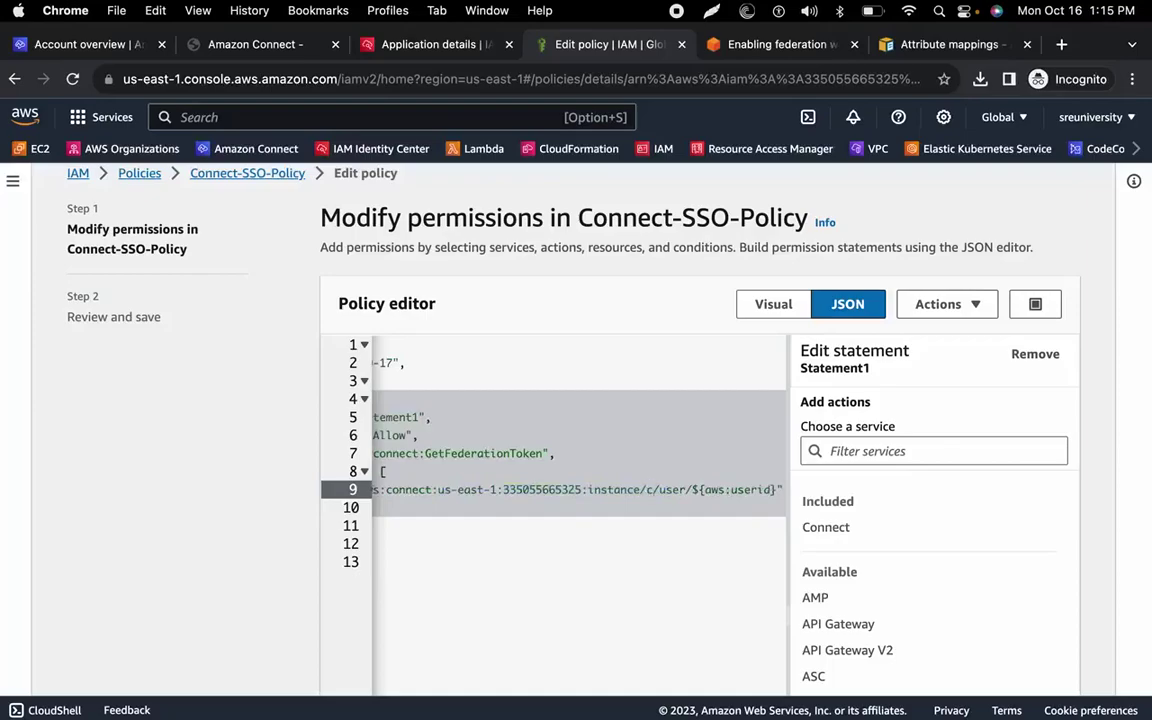
key(Delete)
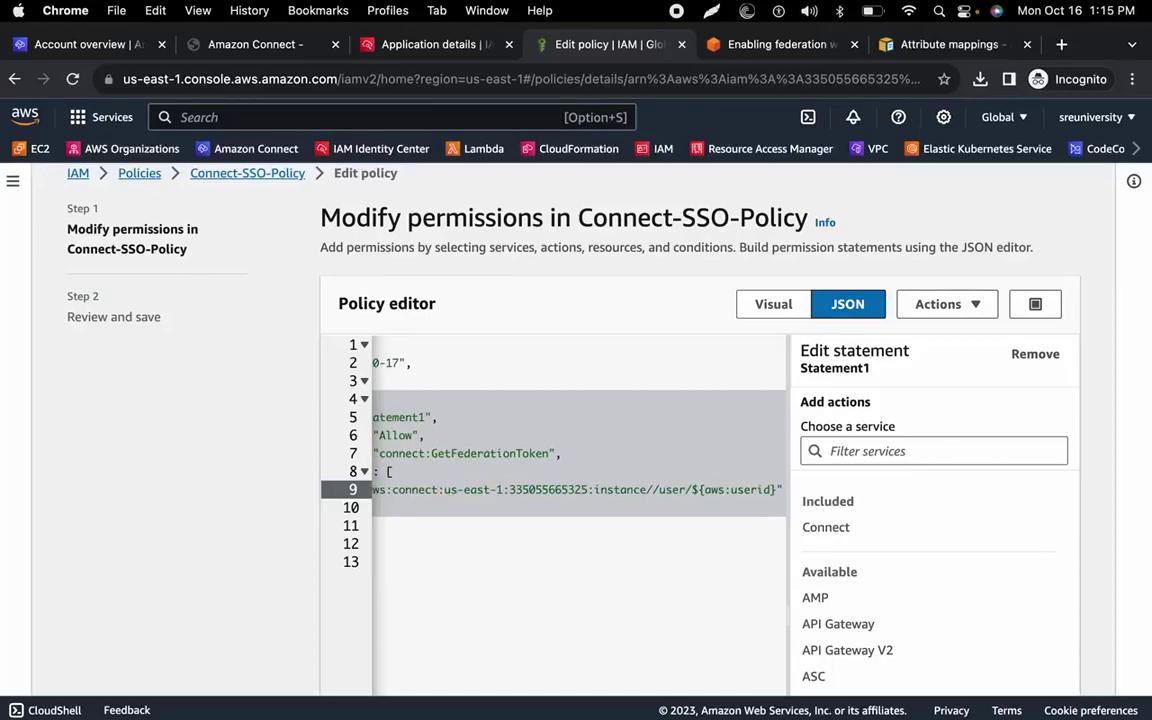
key(super+v)
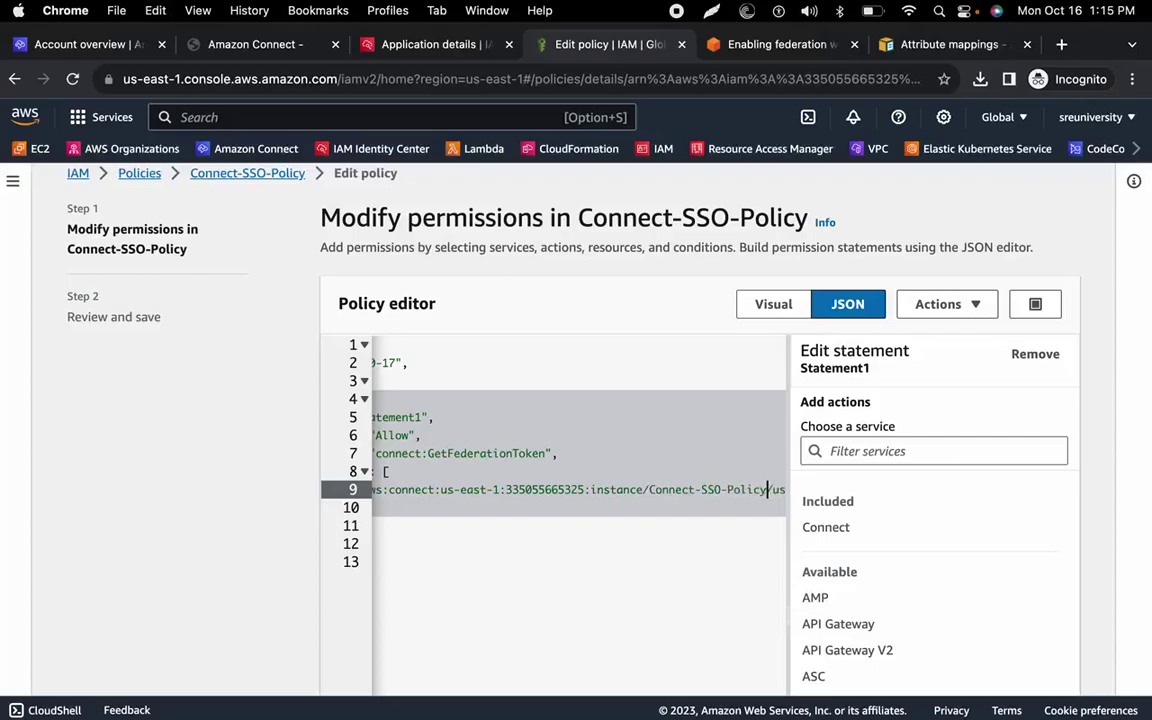
Recopy the Connect instance ID from Terminal and paste it after instance/ in the ARN.
key(super+Tab)
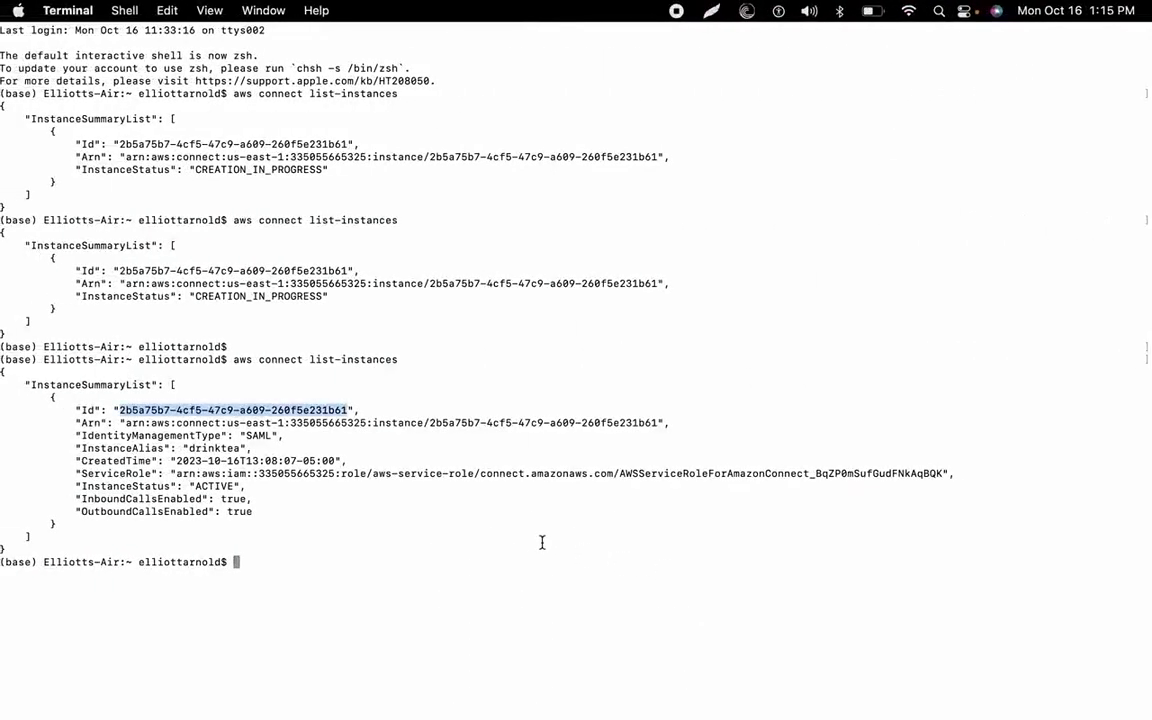
right_click(324, 410)
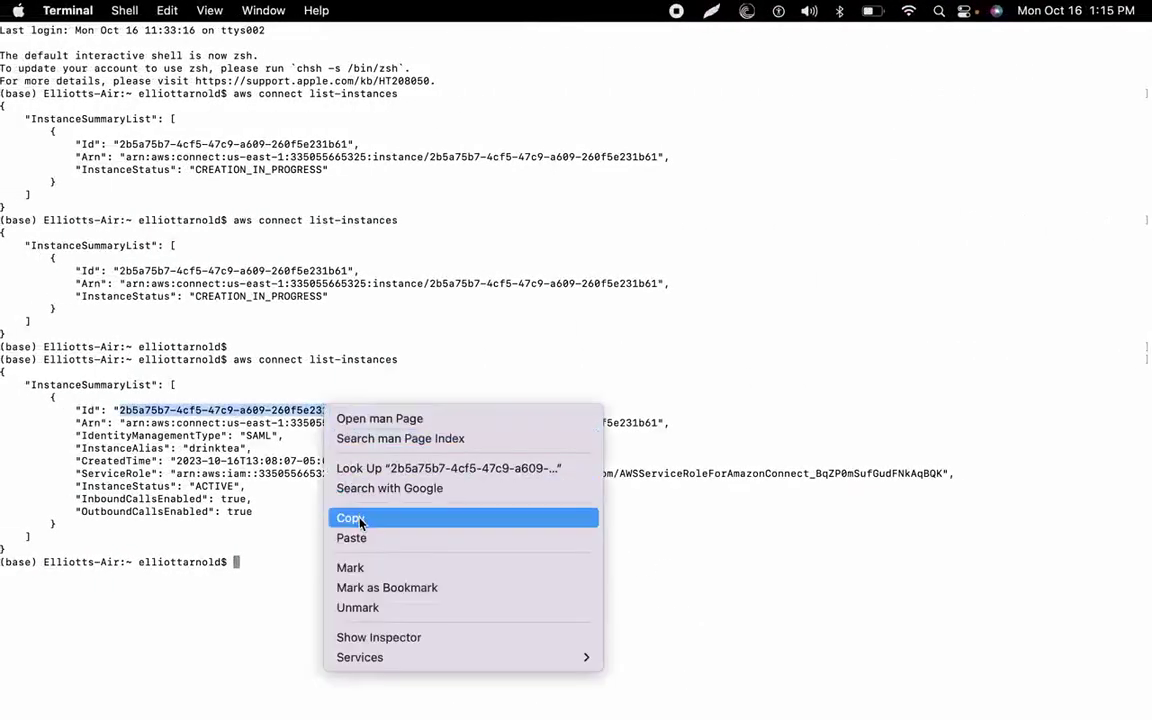
click(362, 524)
key(super+Tab)
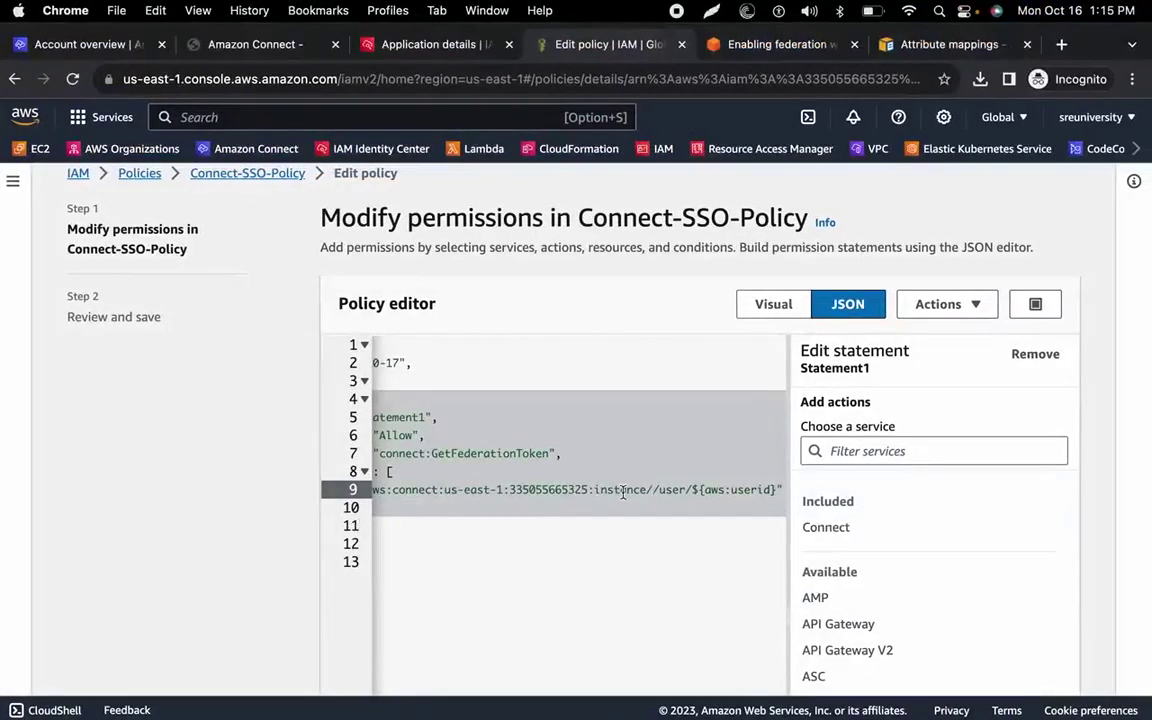
key(super+v)
scroll(623, 491, right, 3)
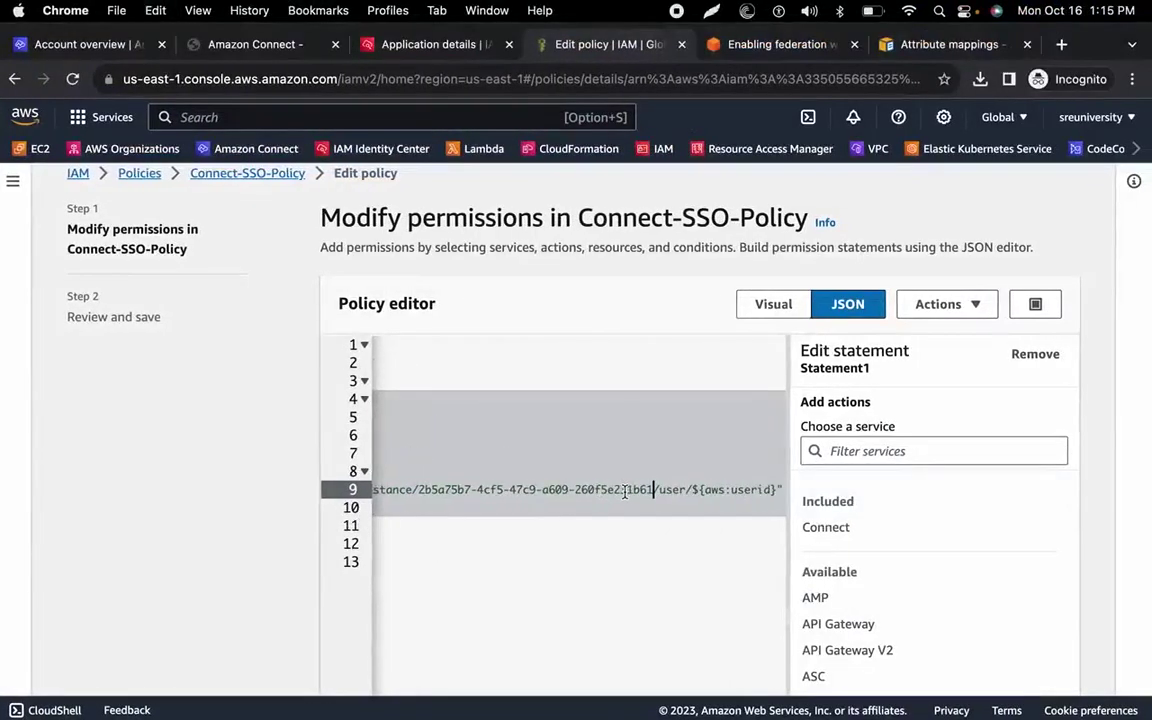
scroll(684, 492, left, 5)
scroll(684, 492, left, 5)
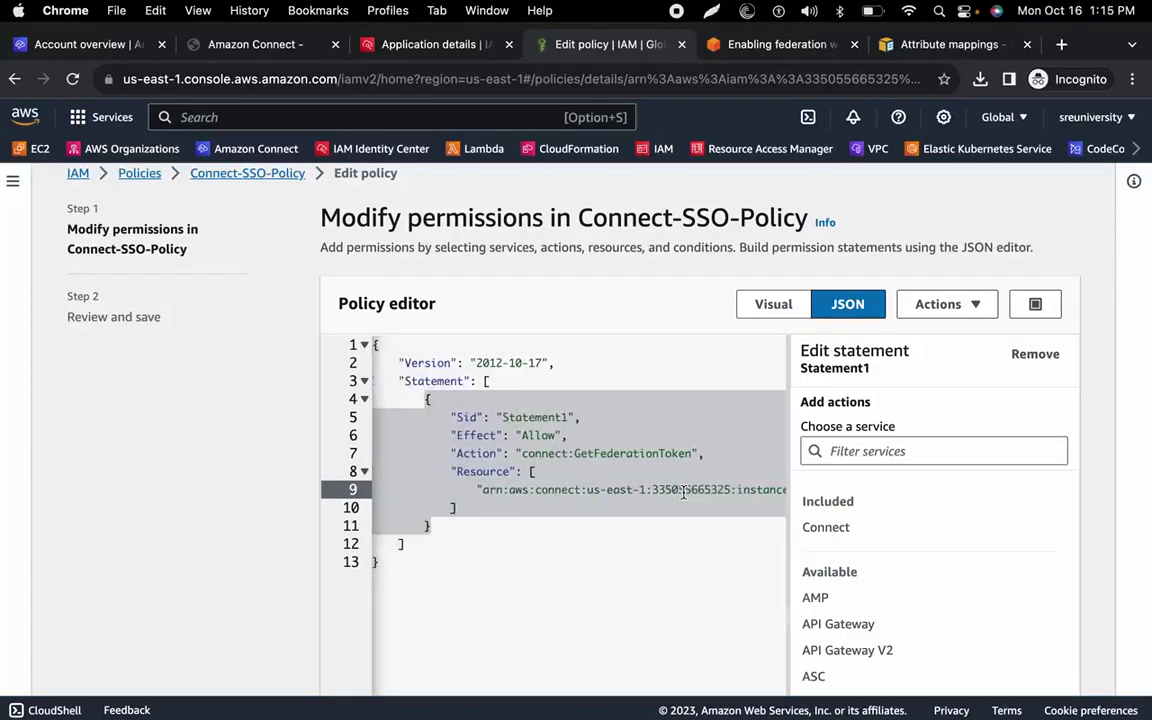
scroll(684, 492, down, 5)
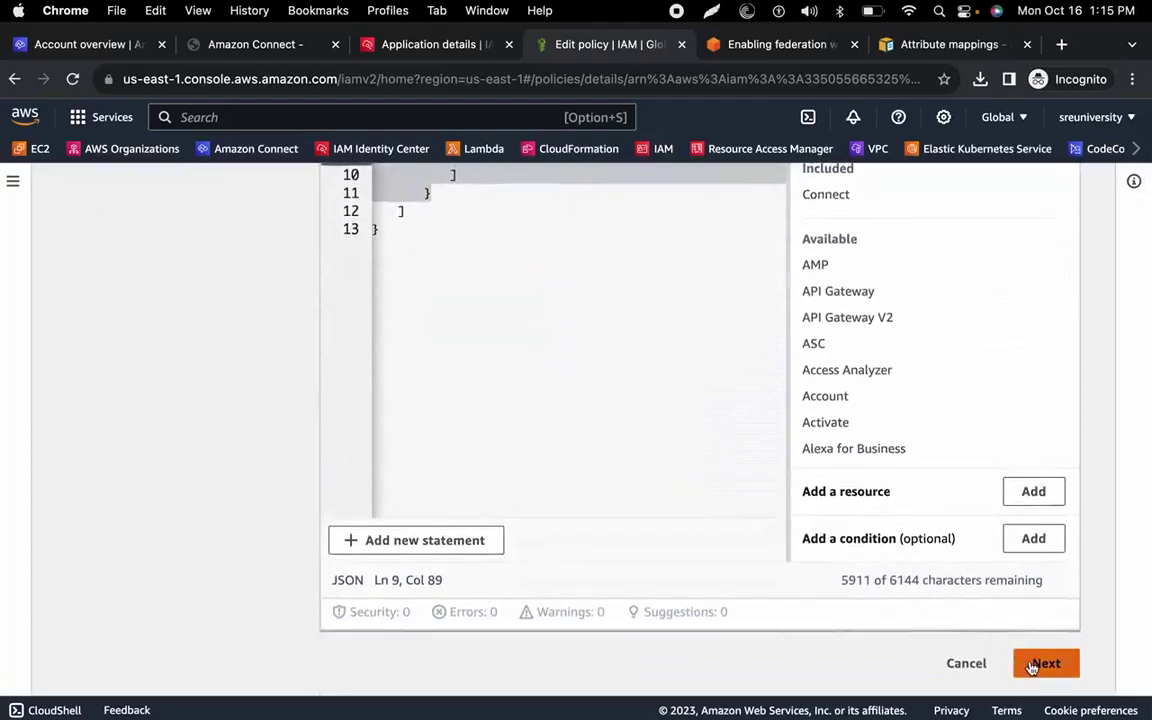
Save the edited Connect-SSO-Policy as default, then compare against the blog template and slides.
click(1040, 664)
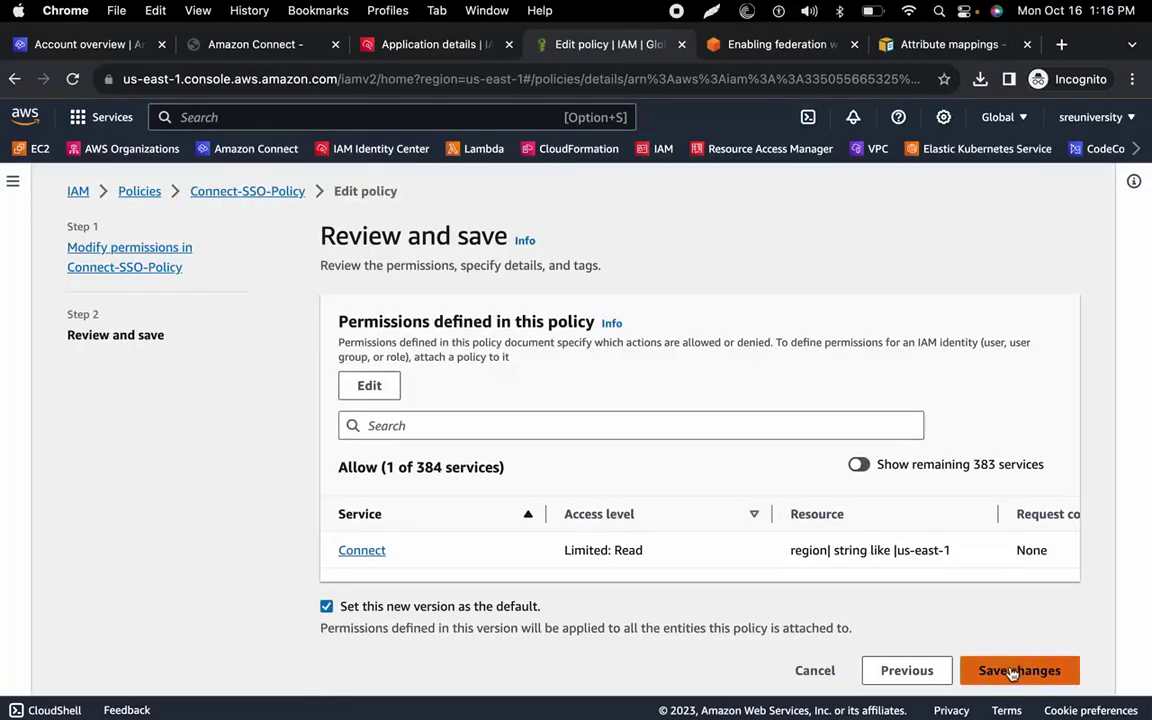
click(1012, 672)
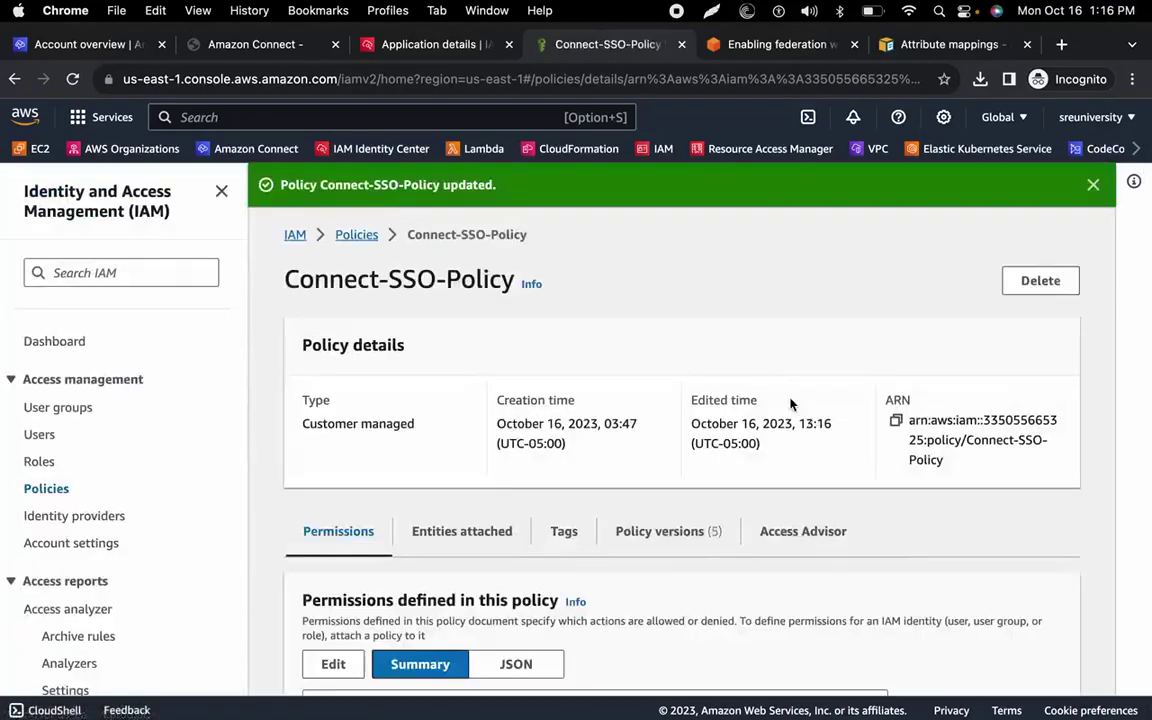
click(738, 50)
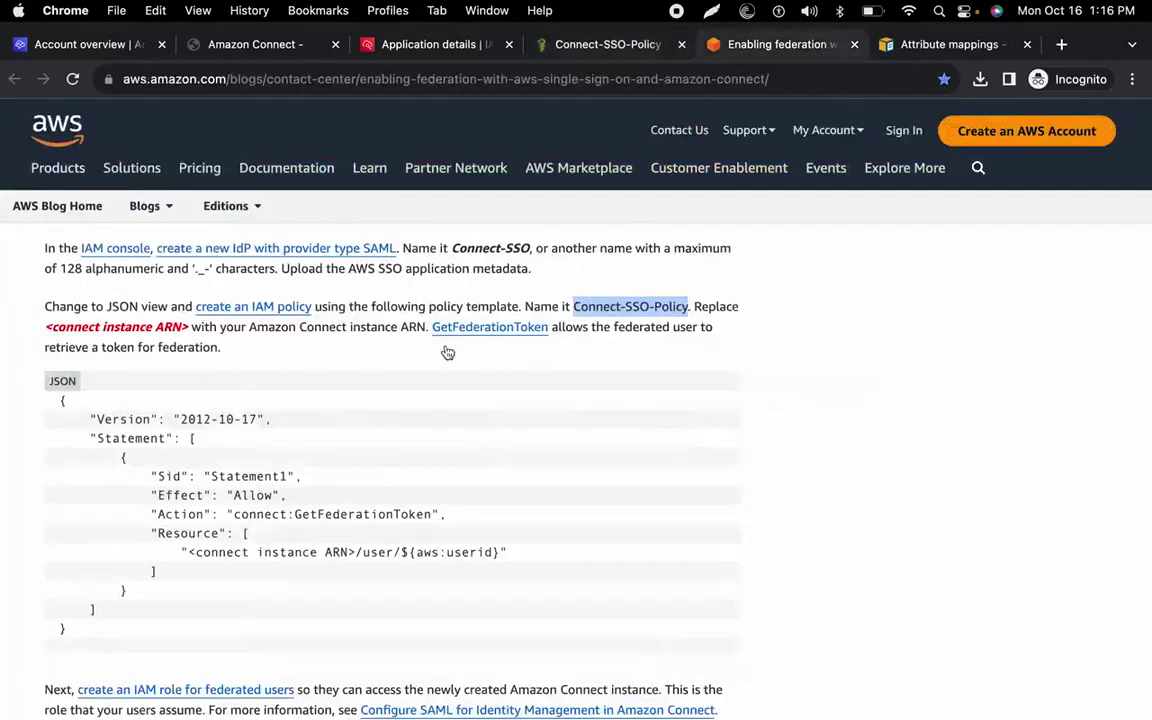
key(ctrl+Right)
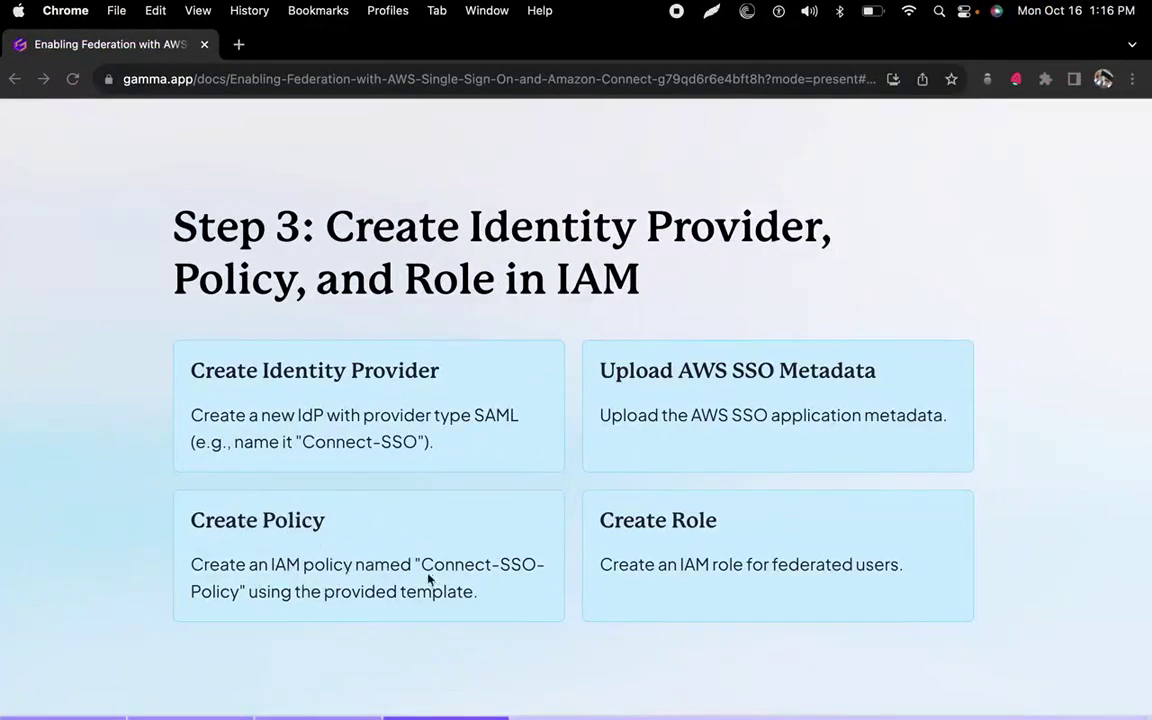
key(ctrl+Left)
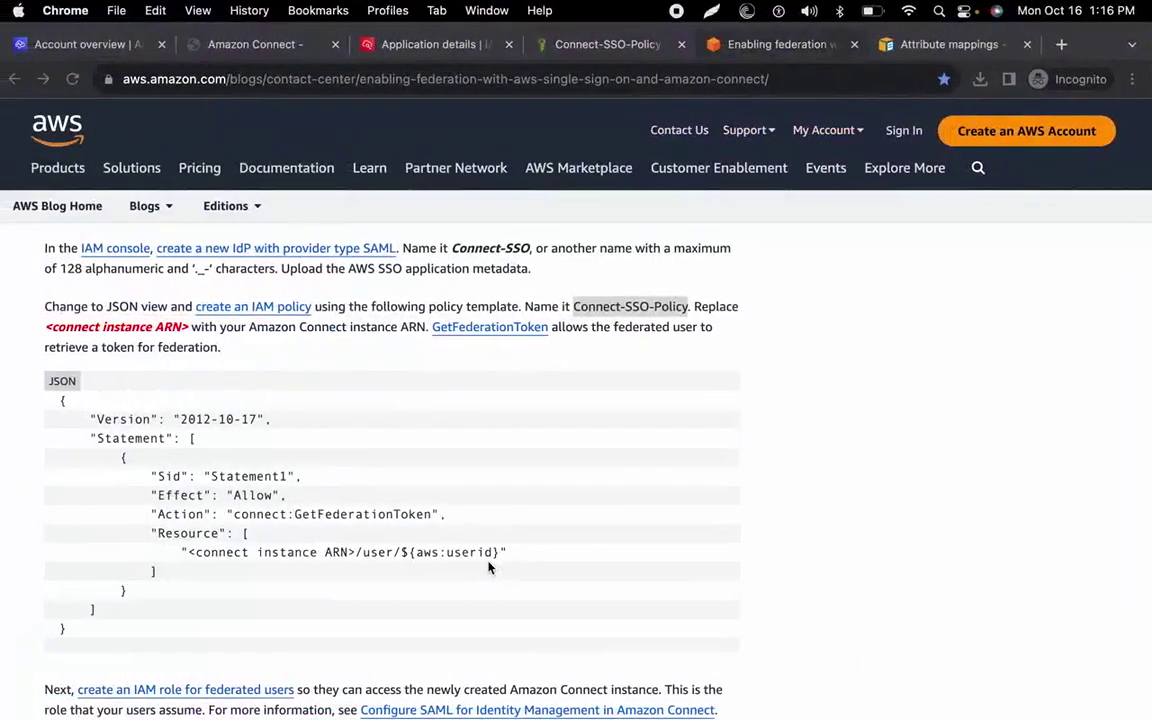
click(588, 44)
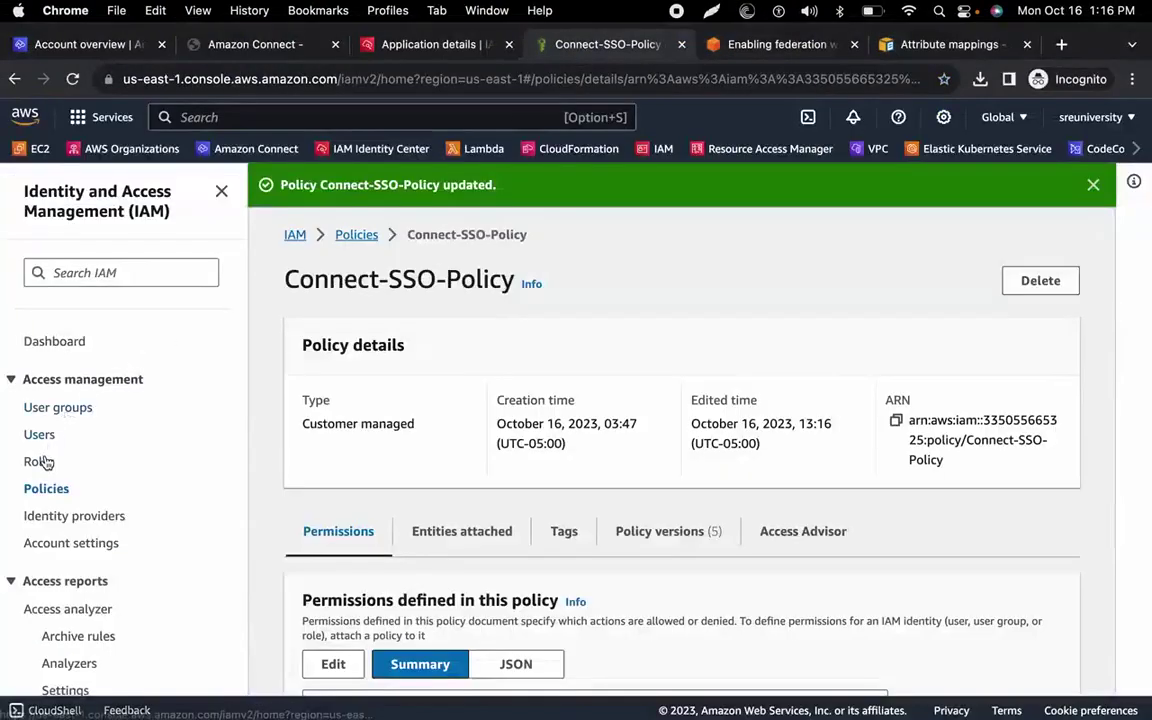